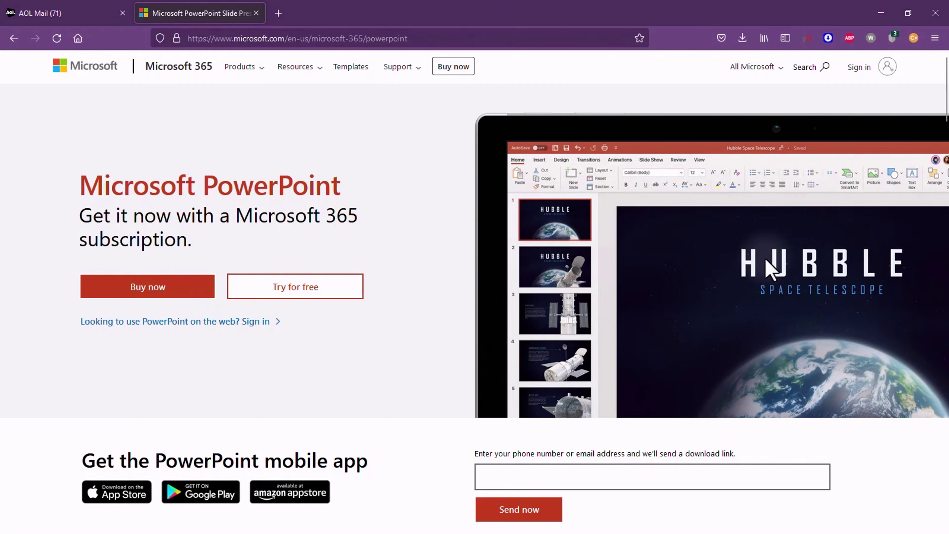
scroll(402, 258, down, 6)
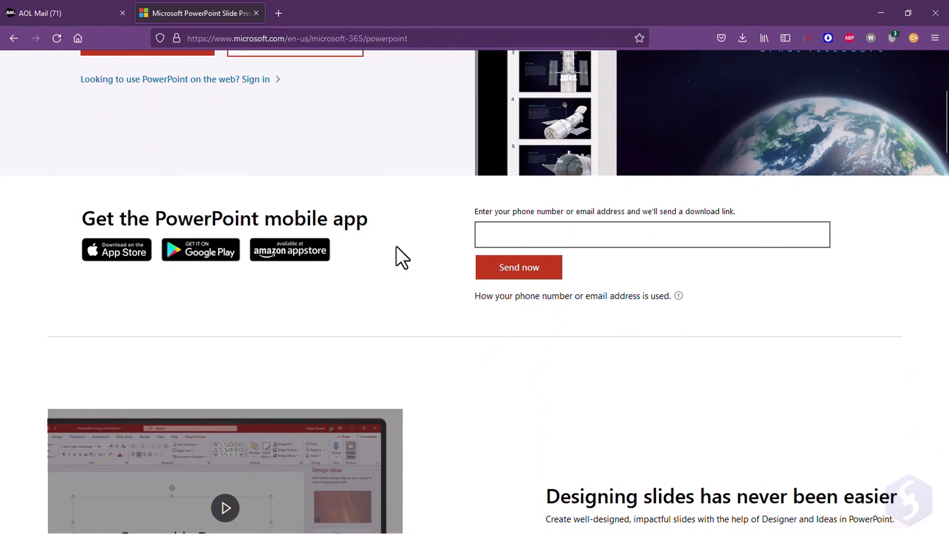
scroll(401, 257, down, 6)
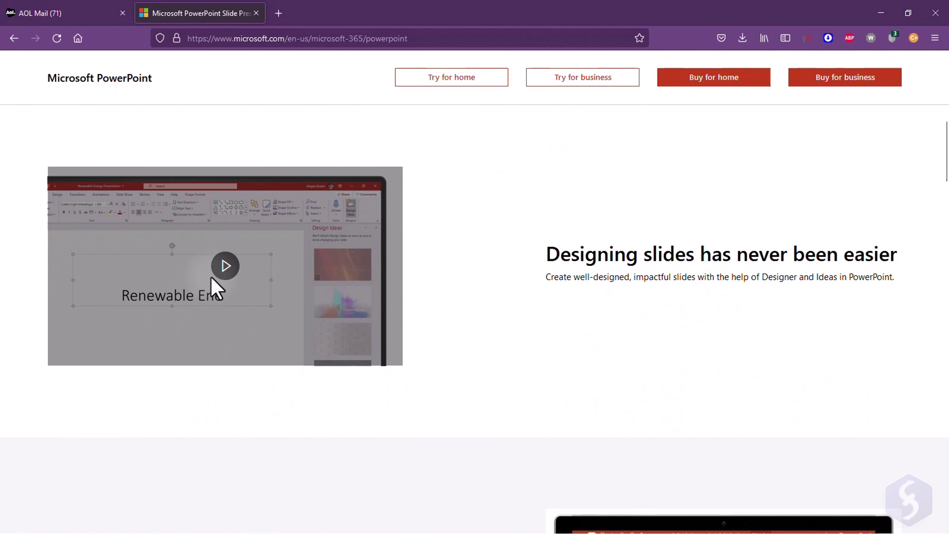
scroll(501, 289, down, 7)
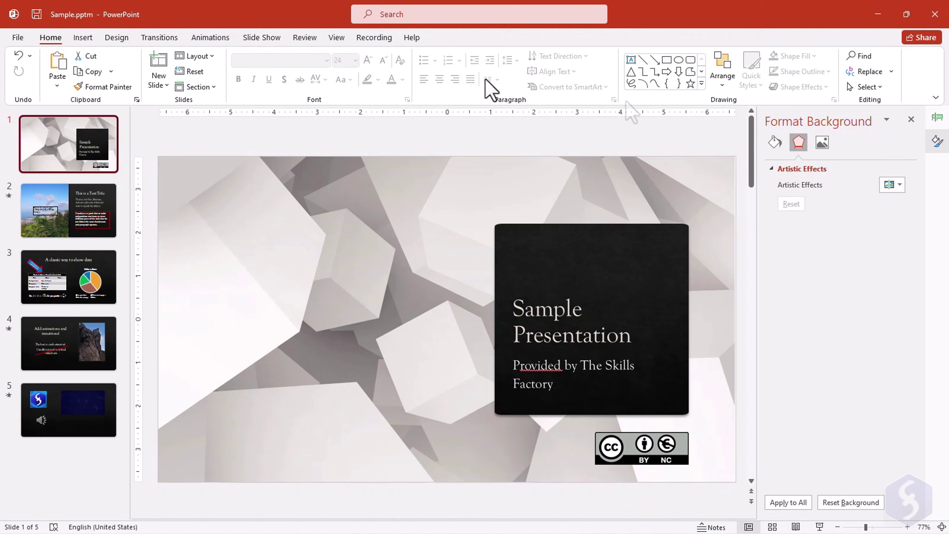
Close the Format Background pane and go to slide 2 of the Sample.pptm presentation
click(910, 120)
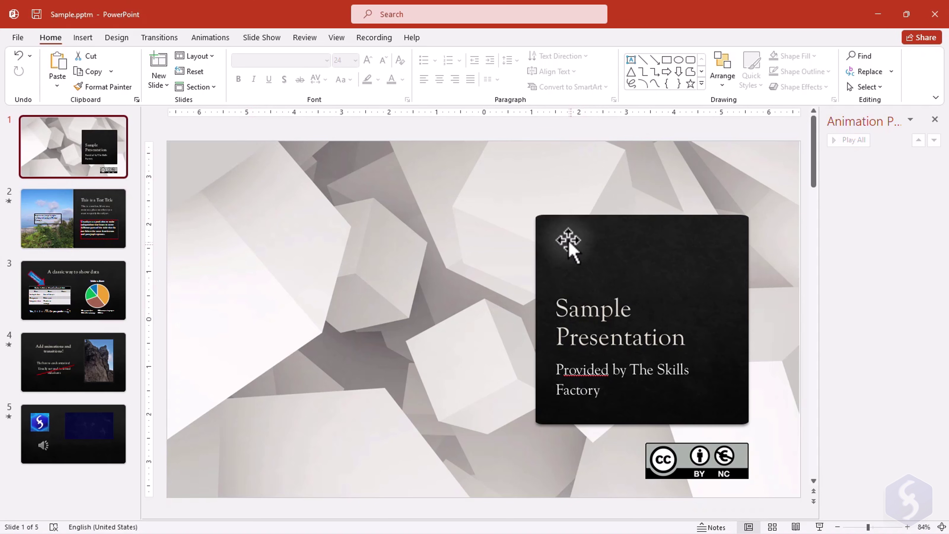
click(108, 212)
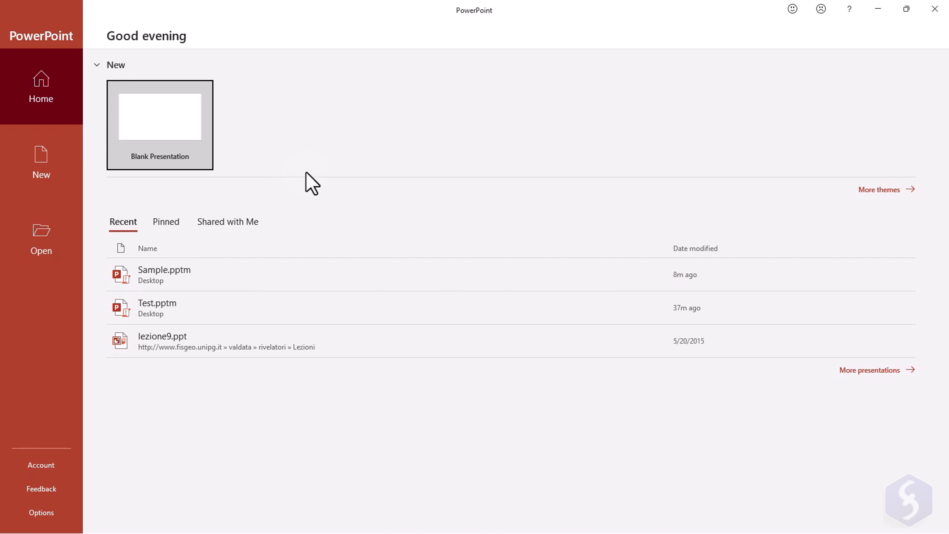
Look at the options for starting and opening files, and create a new blank presentation
click(40, 174)
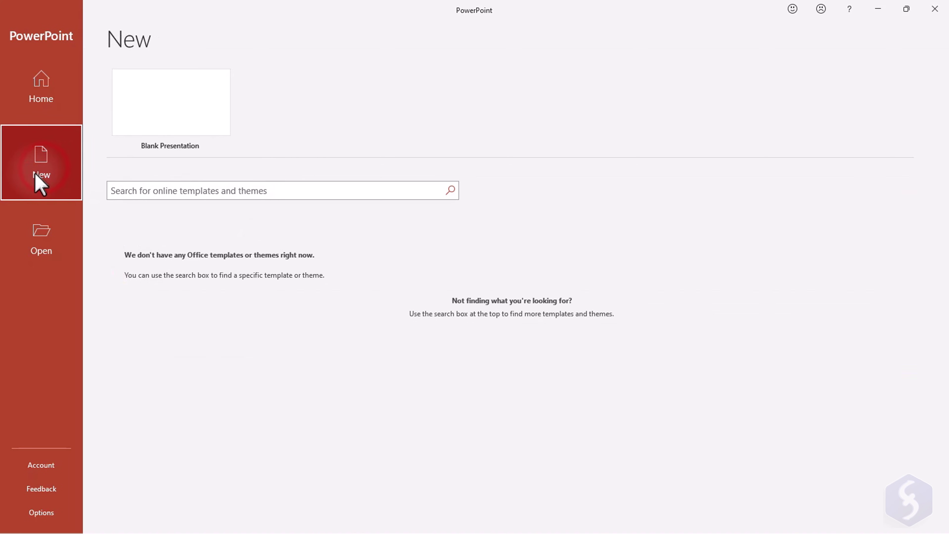
click(41, 246)
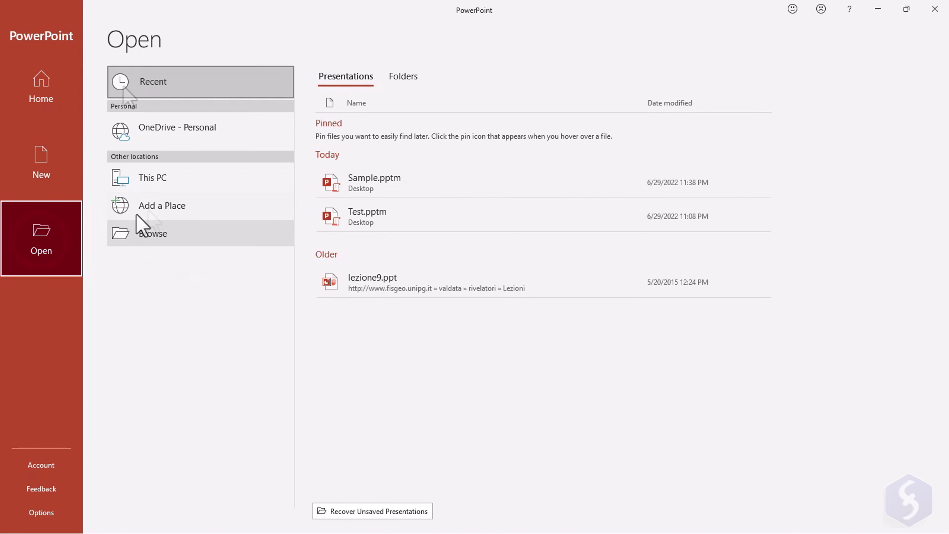
click(40, 164)
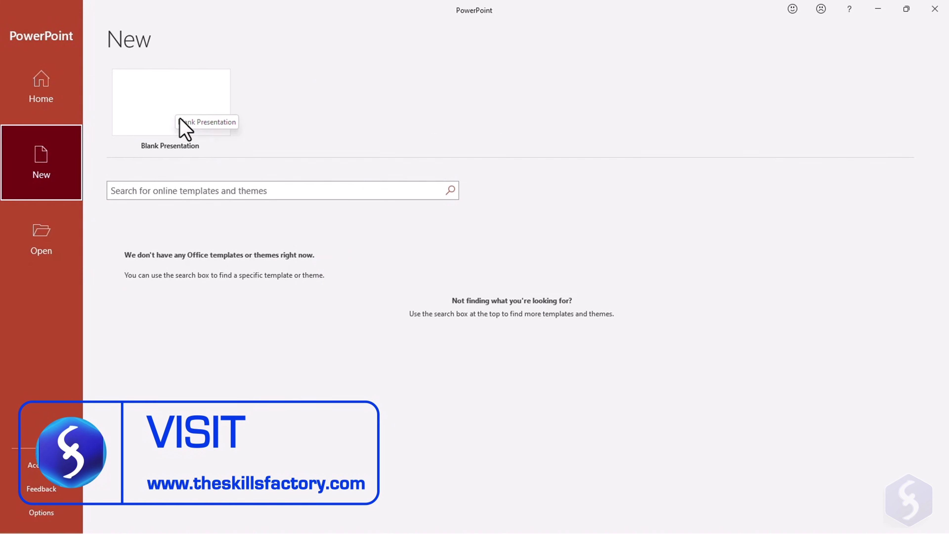
click(189, 106)
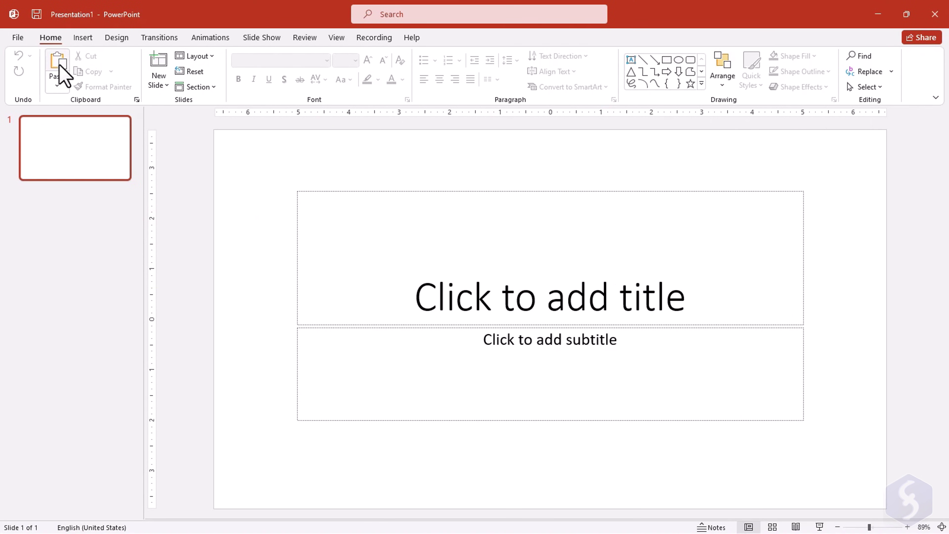
Examine the insert, design, transition, animation and slide show commands, plus the title and subtitle placeholders on the blank slide
click(82, 37)
click(115, 37)
click(176, 38)
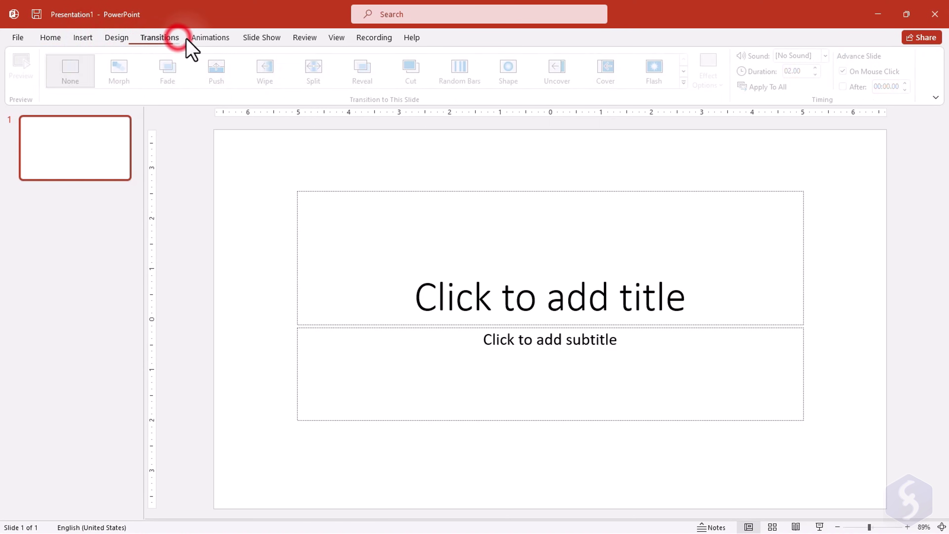
click(211, 37)
click(279, 38)
click(51, 37)
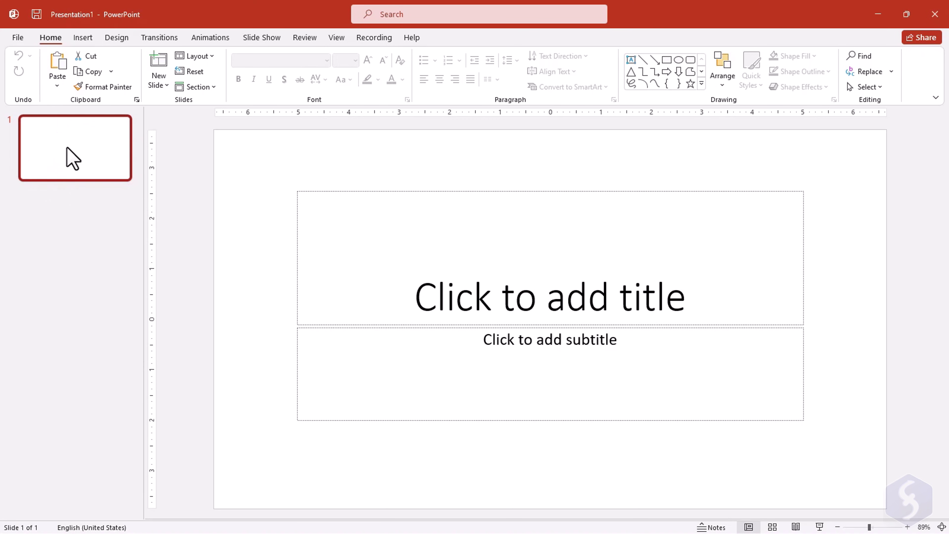
click(526, 227)
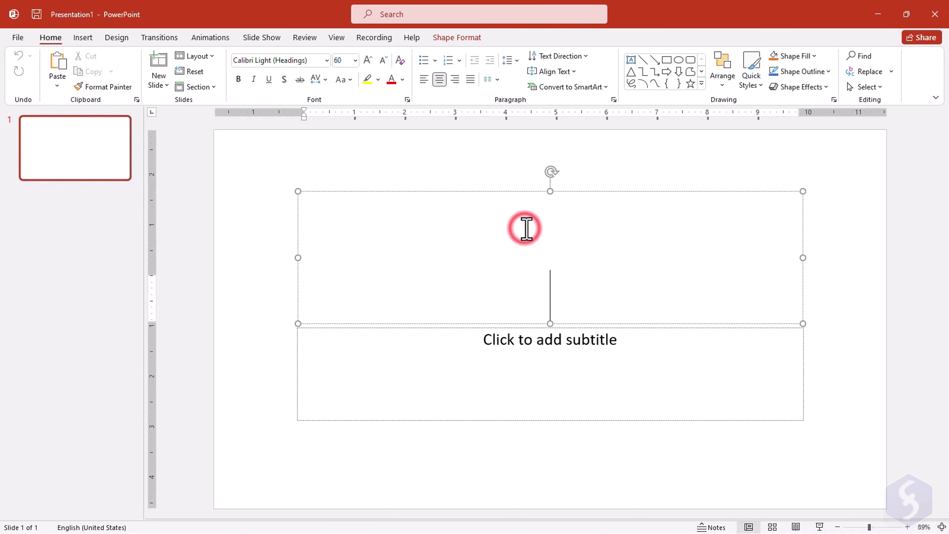
click(523, 345)
click(500, 267)
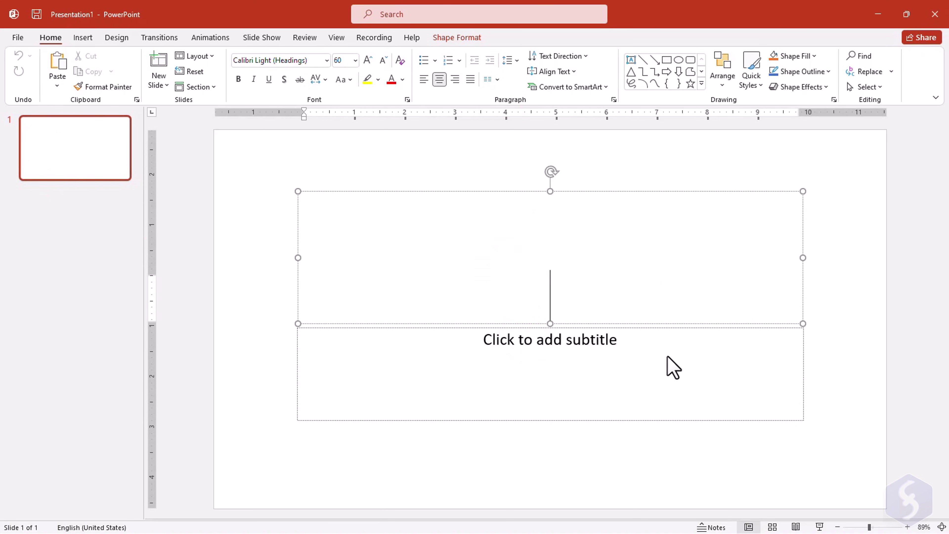
Change the Office theme to Black in the general program options
click(18, 38)
click(53, 513)
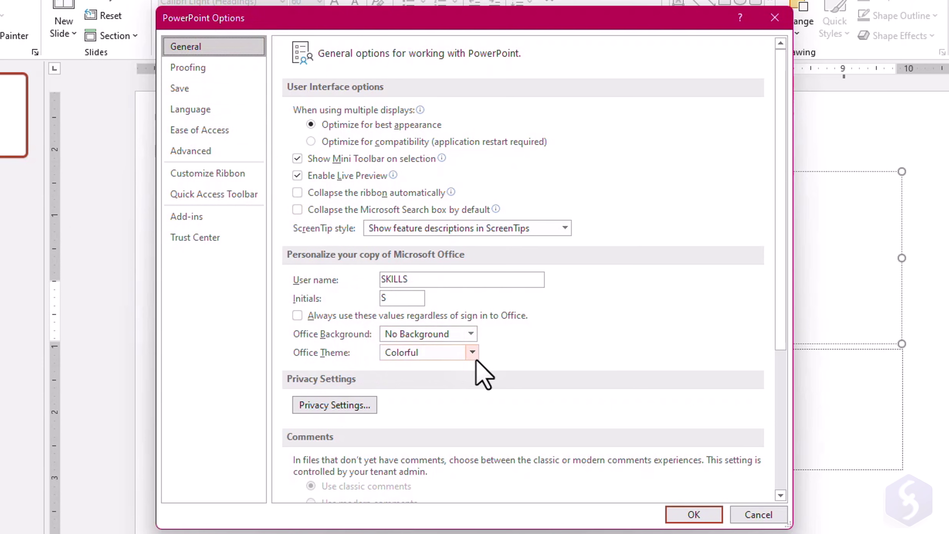
click(473, 352)
click(426, 398)
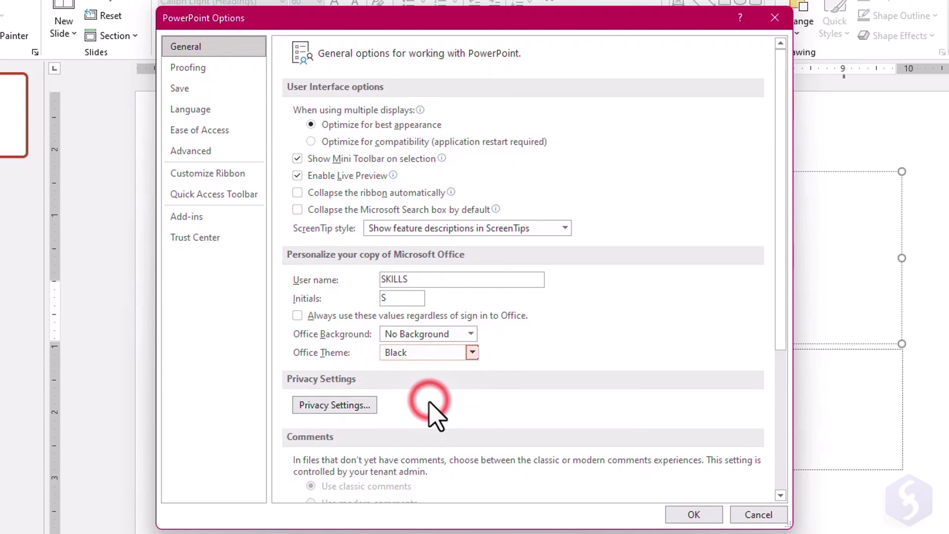
click(691, 514)
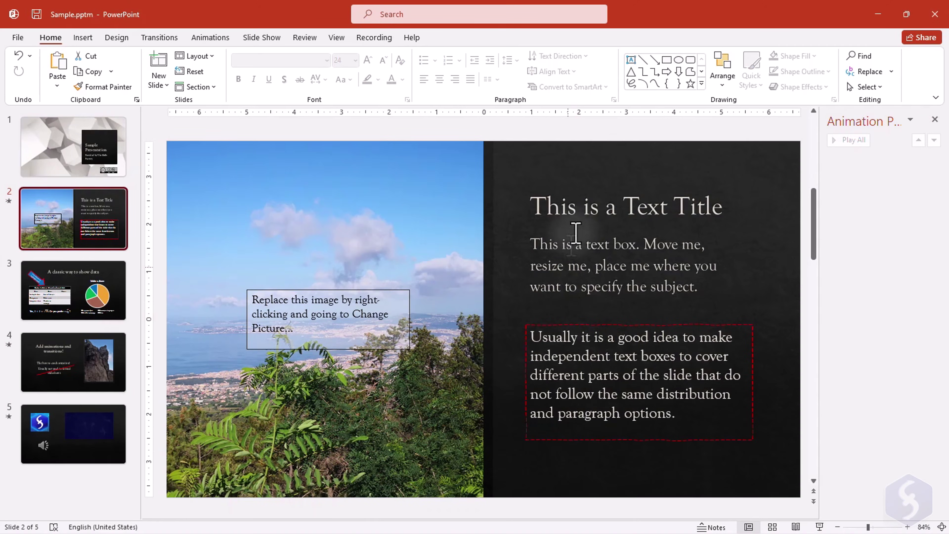
Examine the sample presentation's text boxes on slide 2, the title, arrow, table, chart and equation on slide 3, and the media on slide 5
click(589, 198)
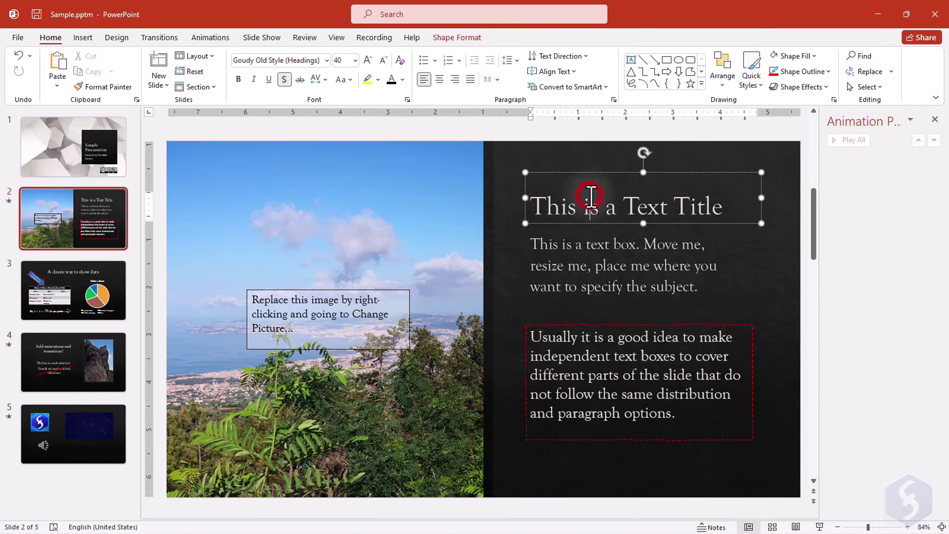
click(587, 260)
click(592, 353)
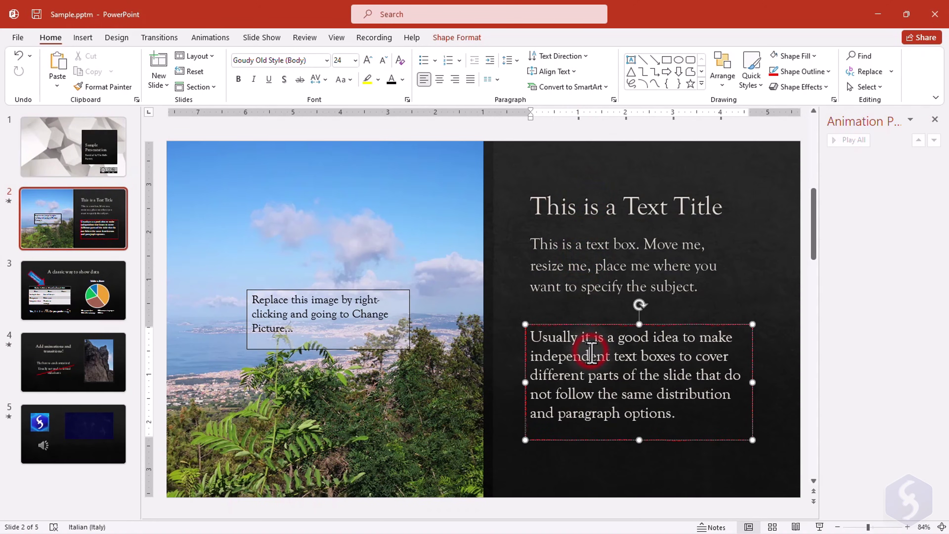
click(94, 276)
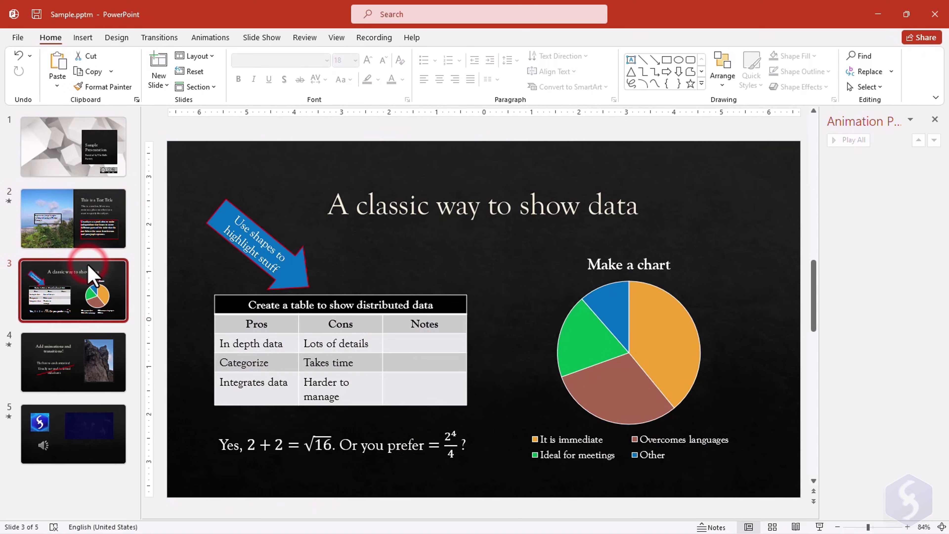
click(434, 208)
click(297, 265)
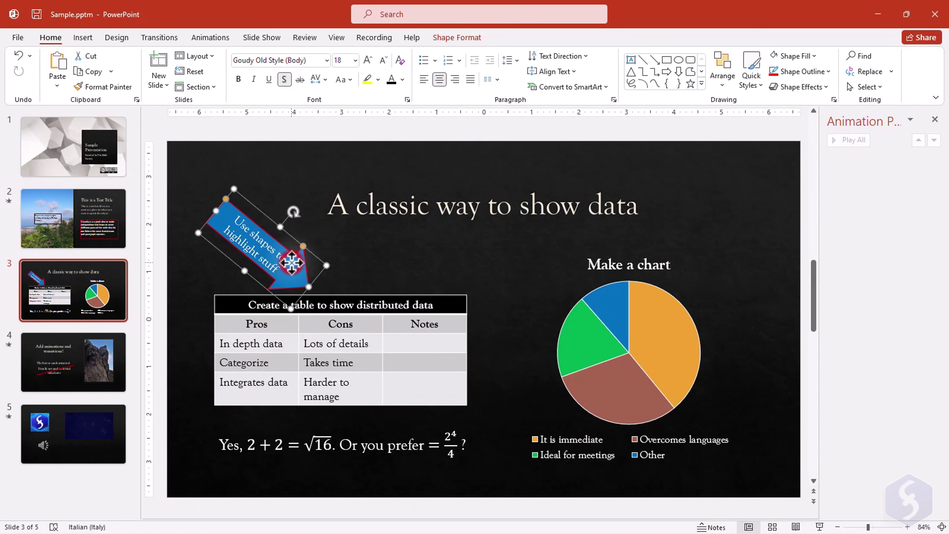
click(377, 305)
click(629, 288)
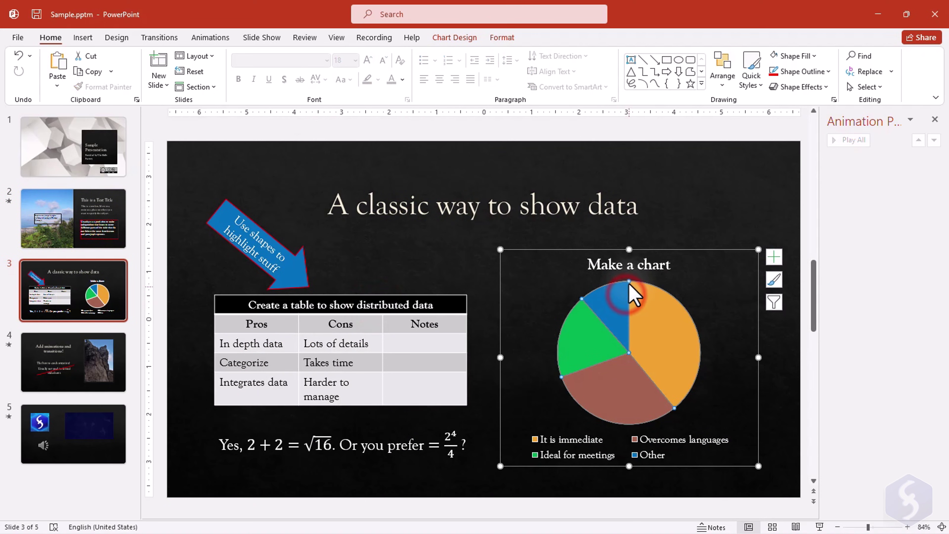
click(427, 442)
click(572, 445)
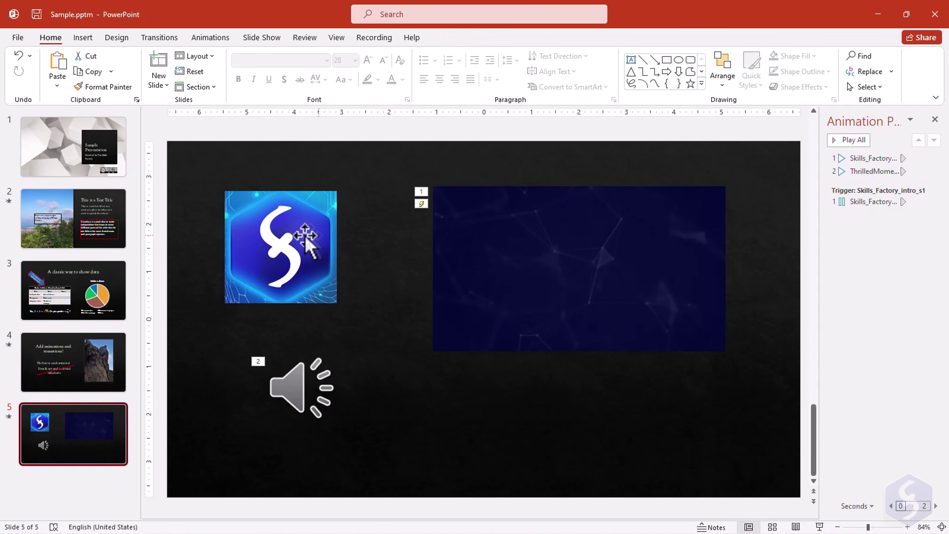
click(305, 239)
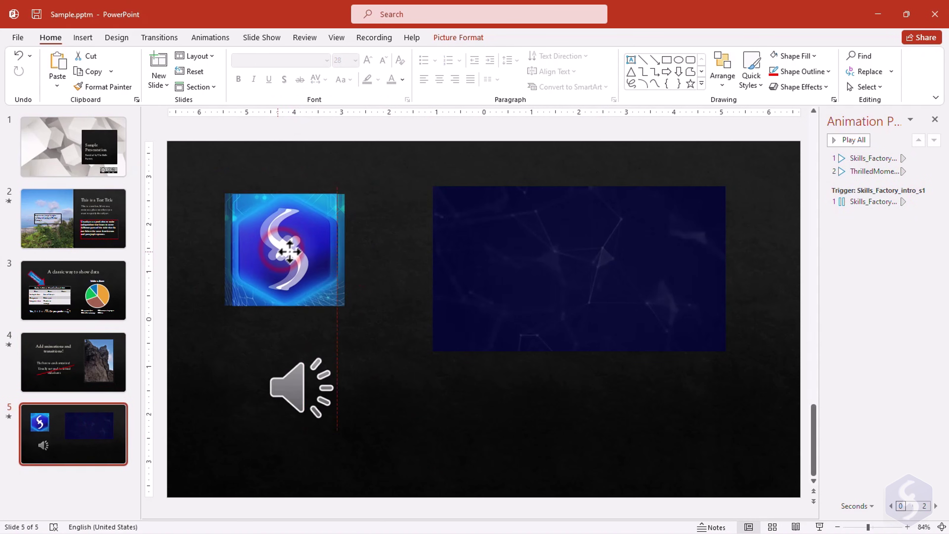
click(486, 246)
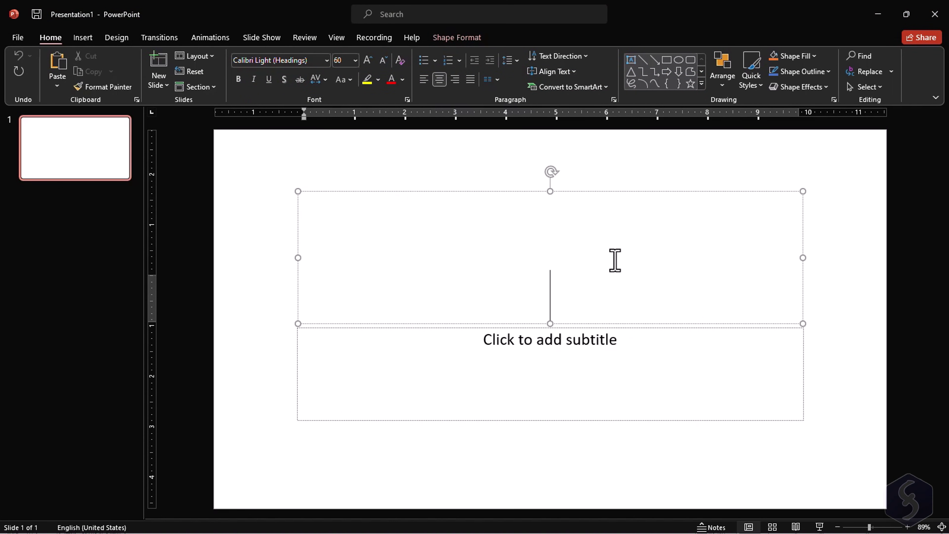
Add a Title Only slide and a Comparison slide after the title slide in the new presentation
click(64, 139)
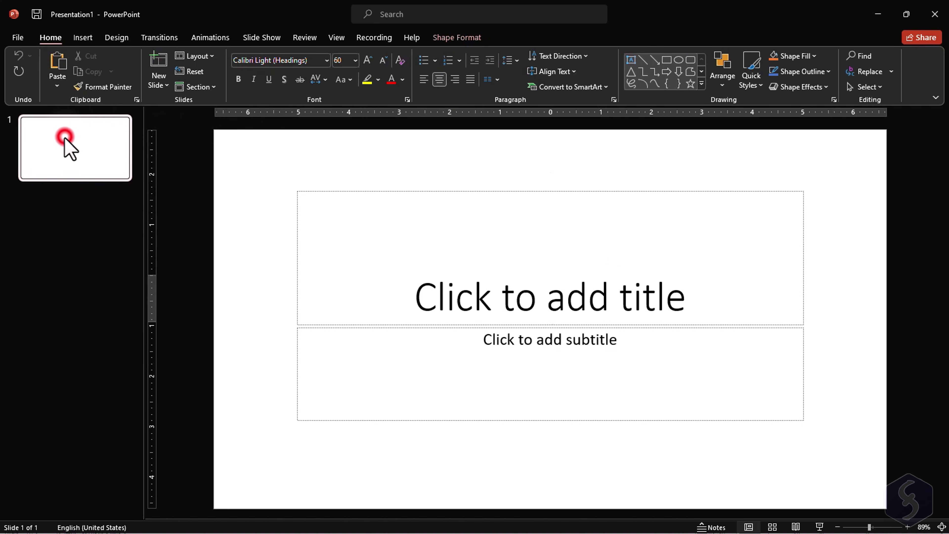
click(84, 216)
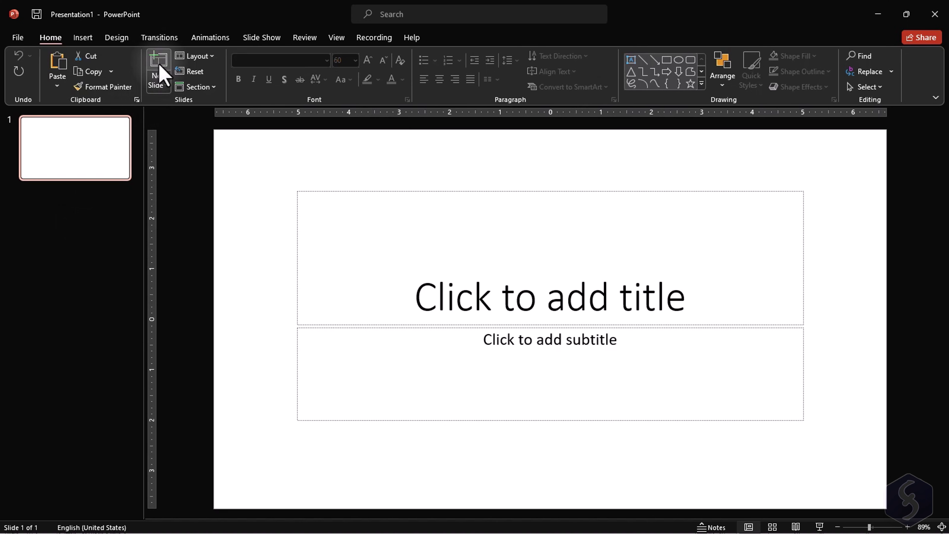
click(159, 79)
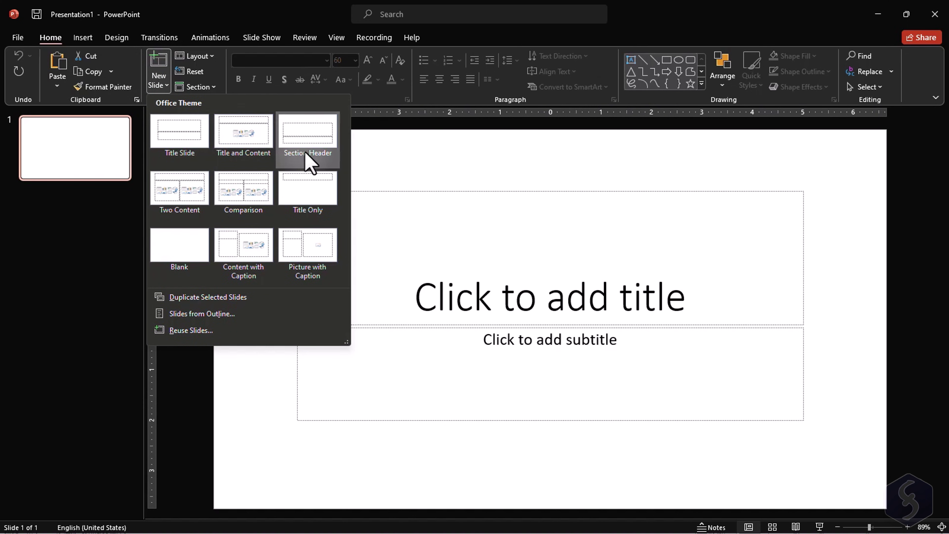
click(328, 194)
click(159, 79)
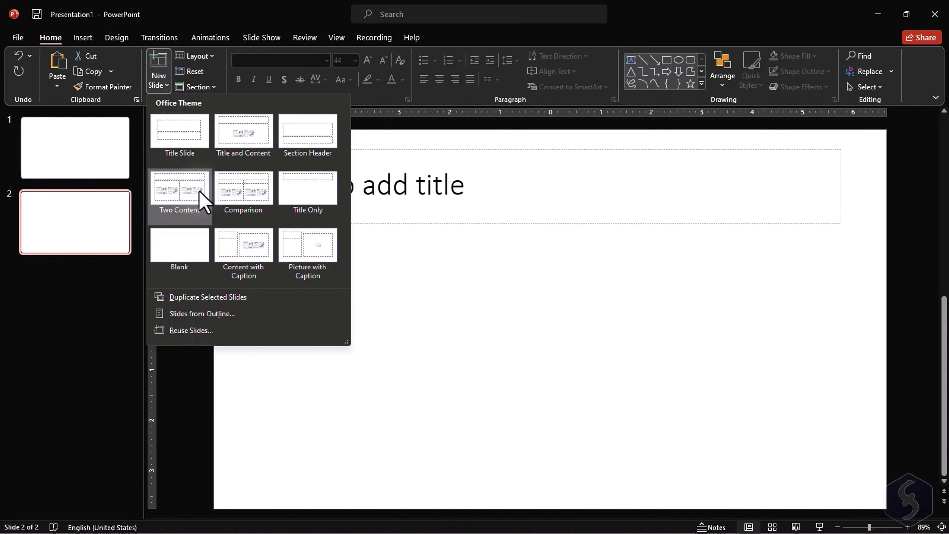
click(243, 202)
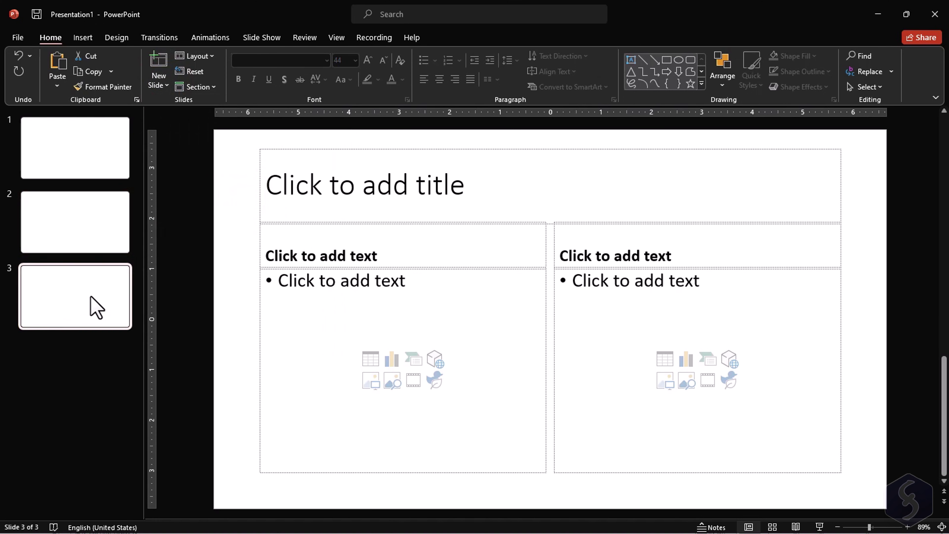
Try to change the layout of slide 2 to Two Content
click(95, 168)
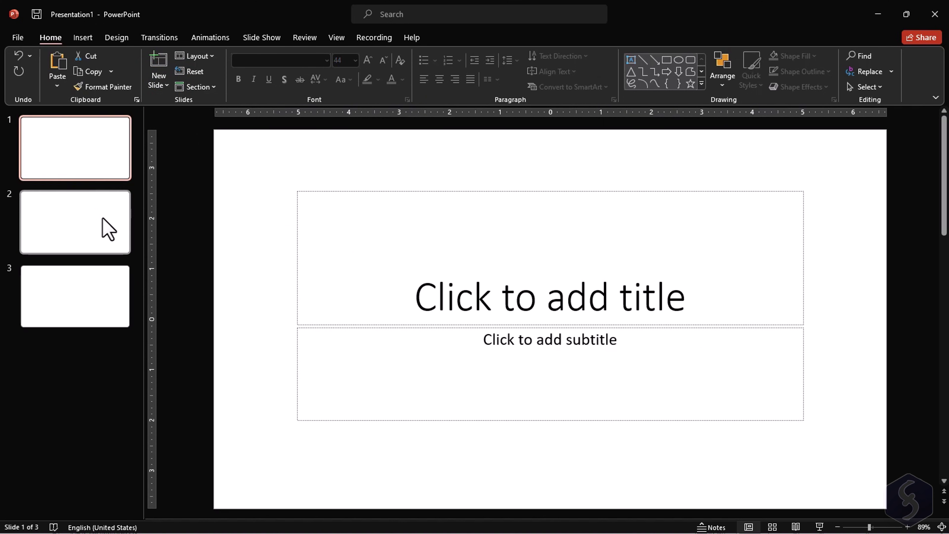
click(107, 226)
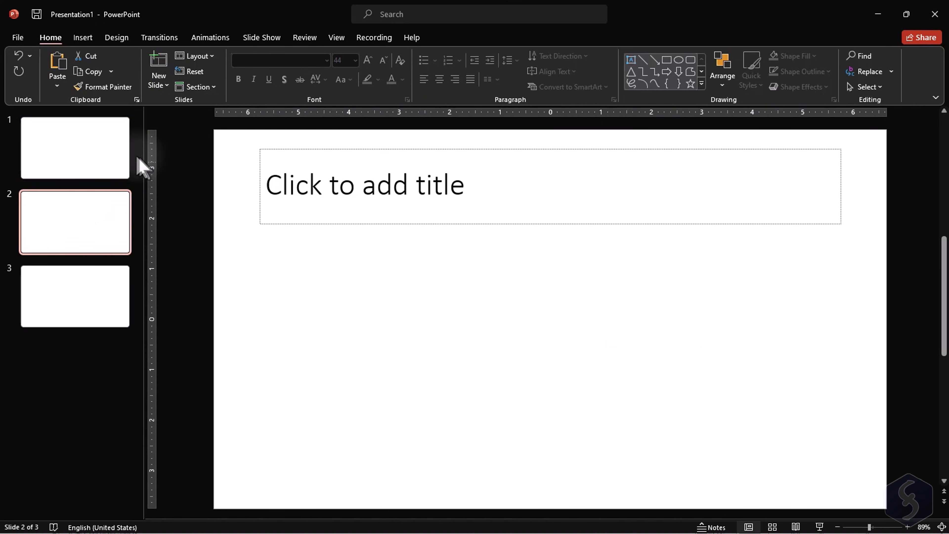
click(202, 56)
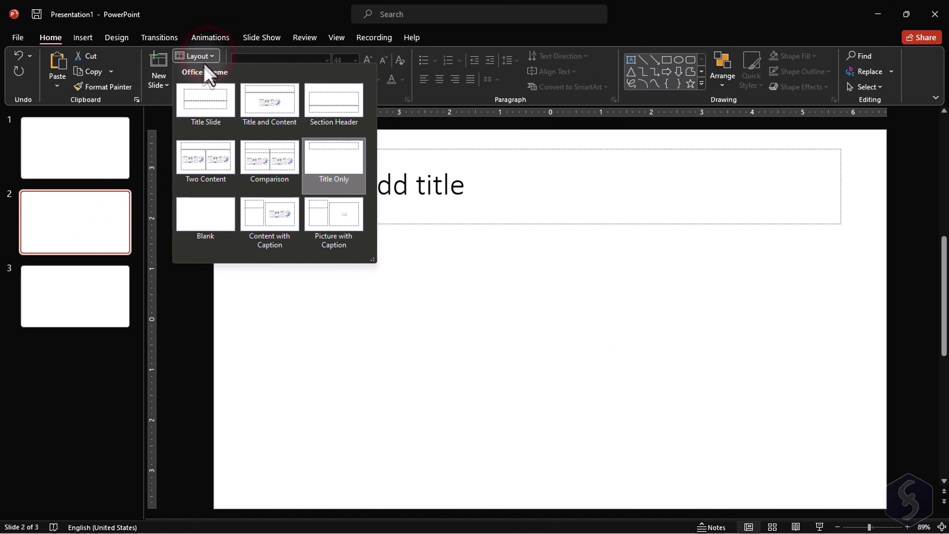
click(207, 157)
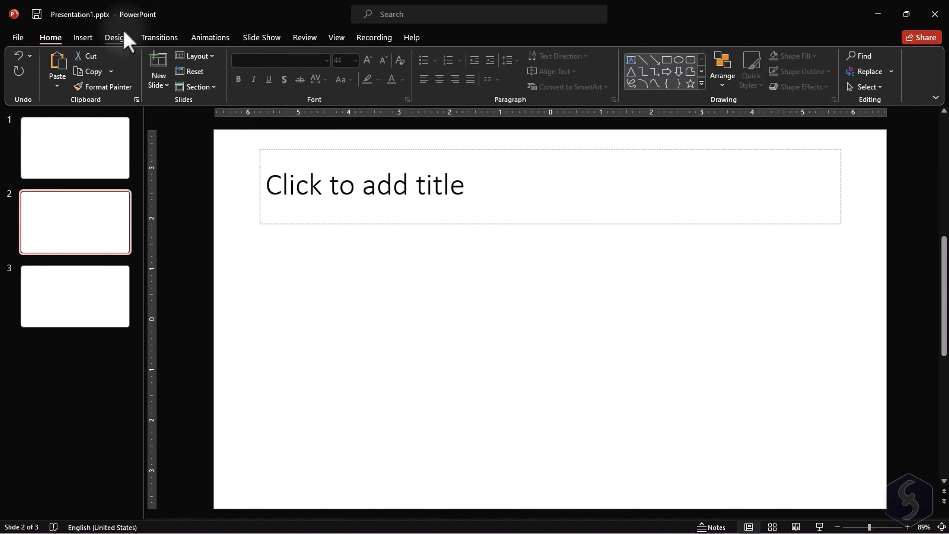
Apply the blue design theme with the circuit-line pattern to all slides
click(116, 37)
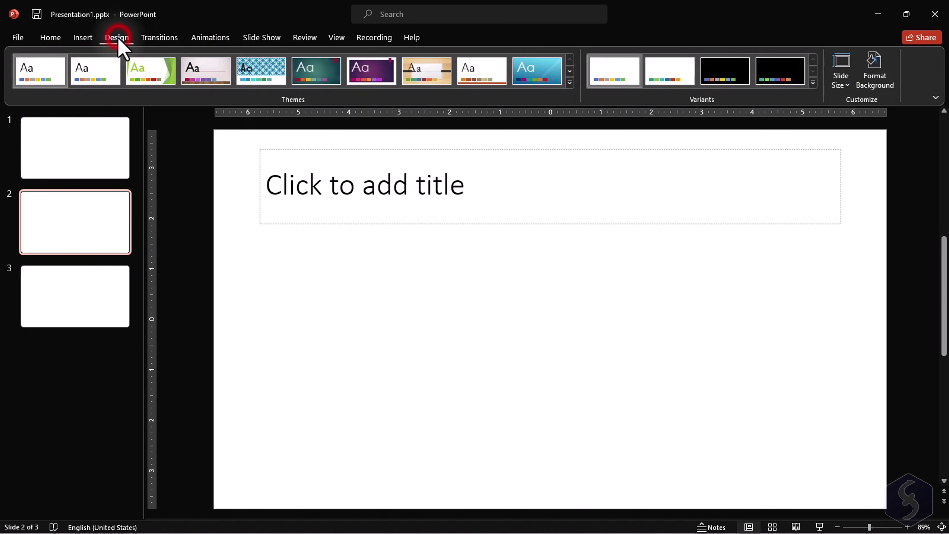
click(619, 73)
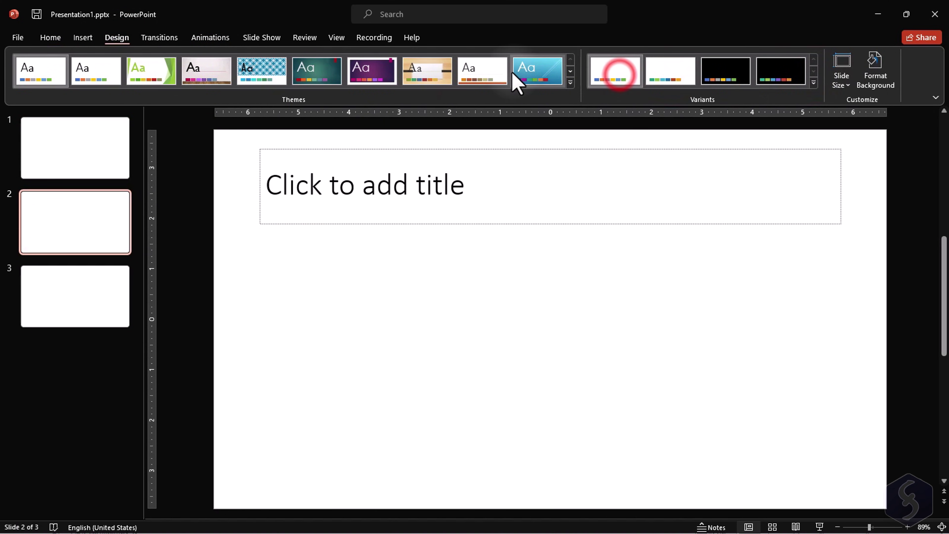
click(516, 79)
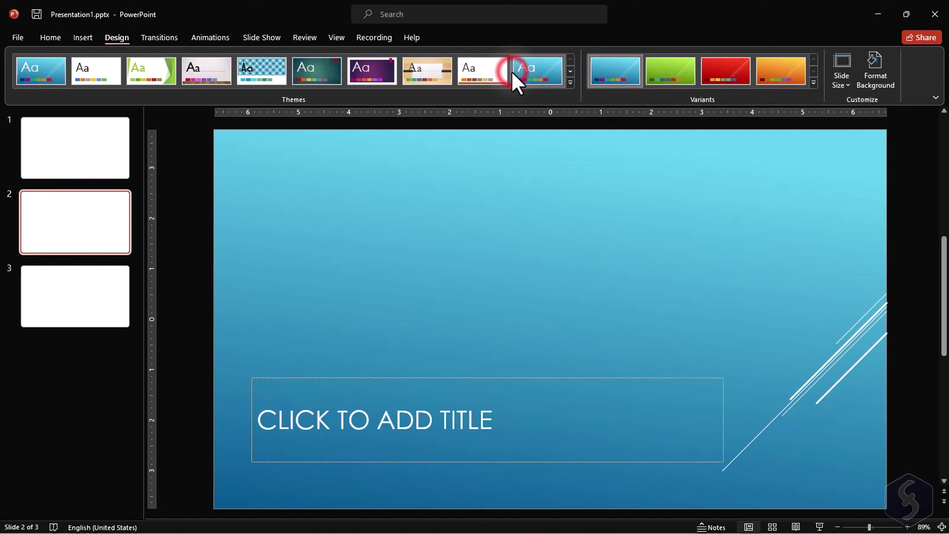
click(570, 71)
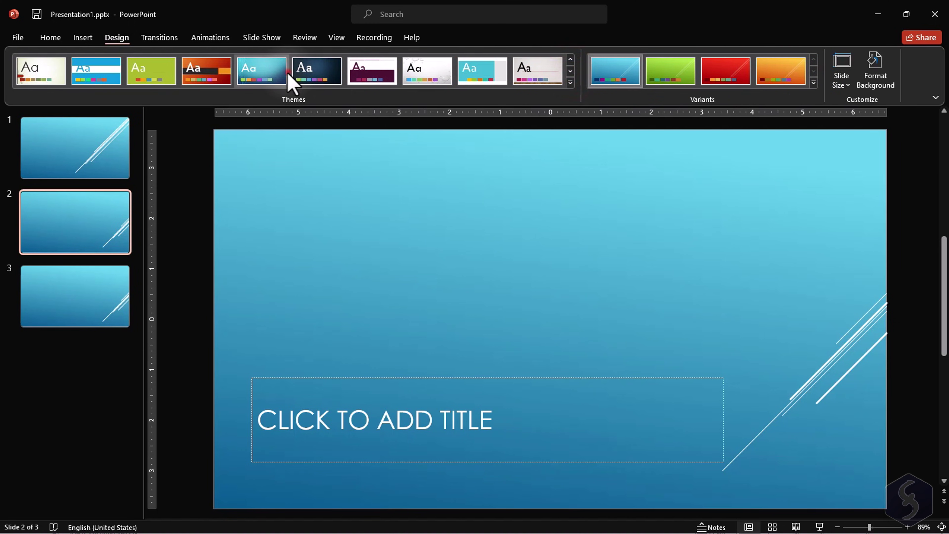
click(291, 73)
Check the new theme on all three slides and delete slide 3 with the Comparison layout
click(88, 157)
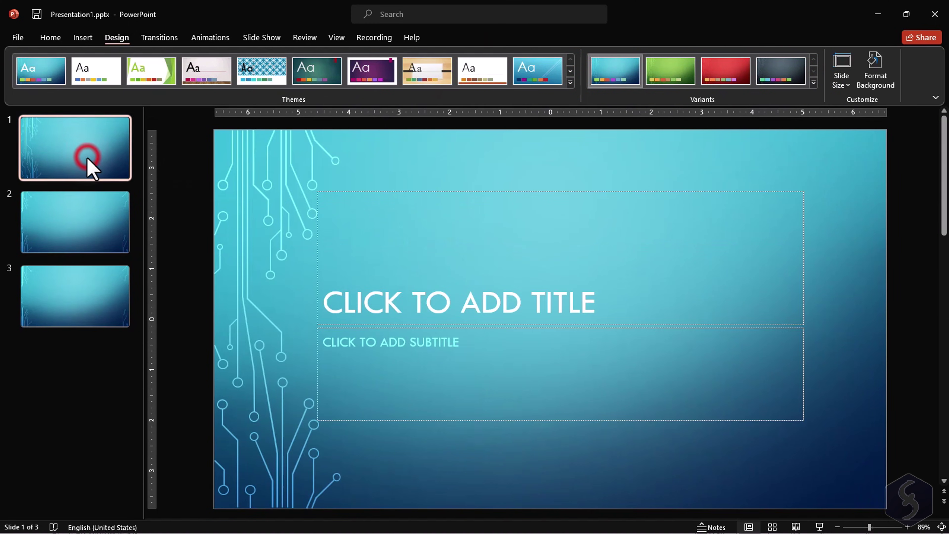
click(92, 210)
click(105, 272)
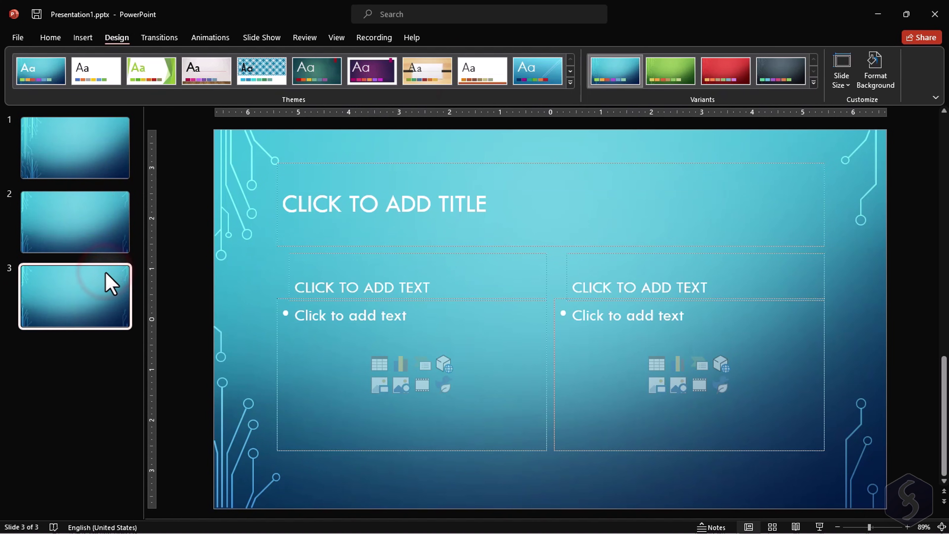
drag(102, 272, 74, 323)
click(84, 154)
click(85, 205)
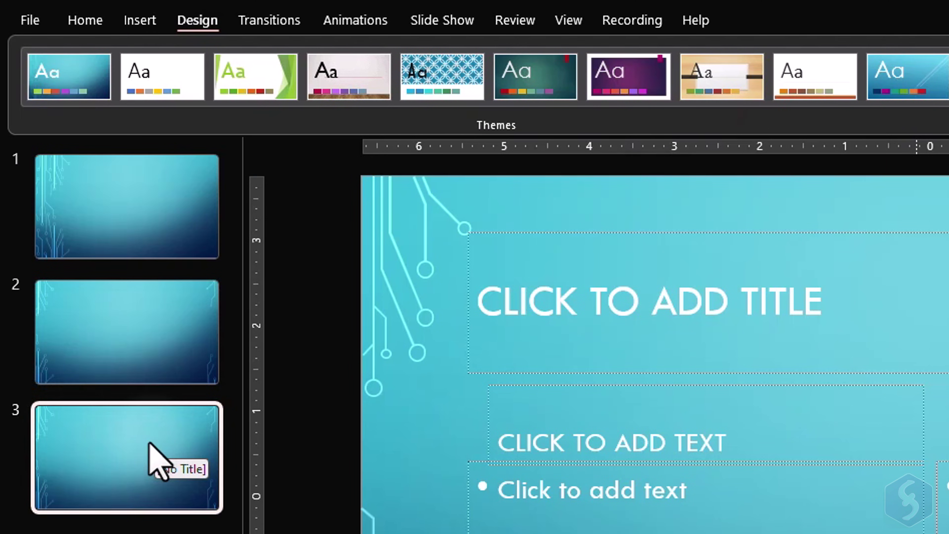
right_click(150, 445)
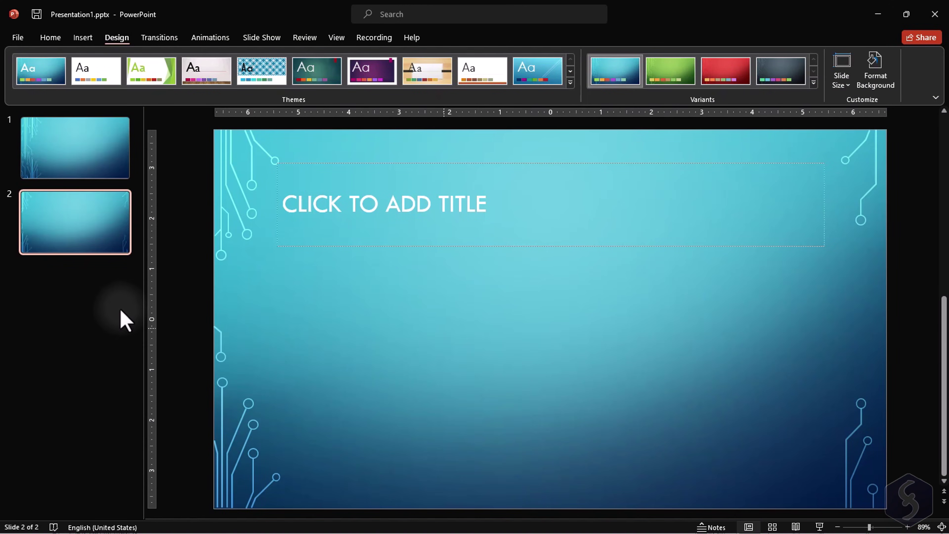
Enter "My first presentation" as the title of slide 1 and "I will do my best here" as its subtitle
click(99, 169)
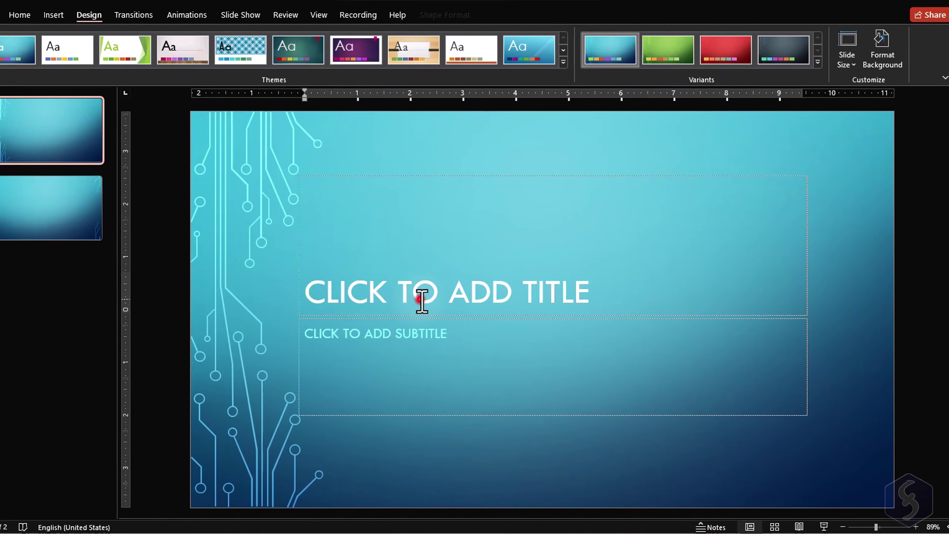
click(422, 301)
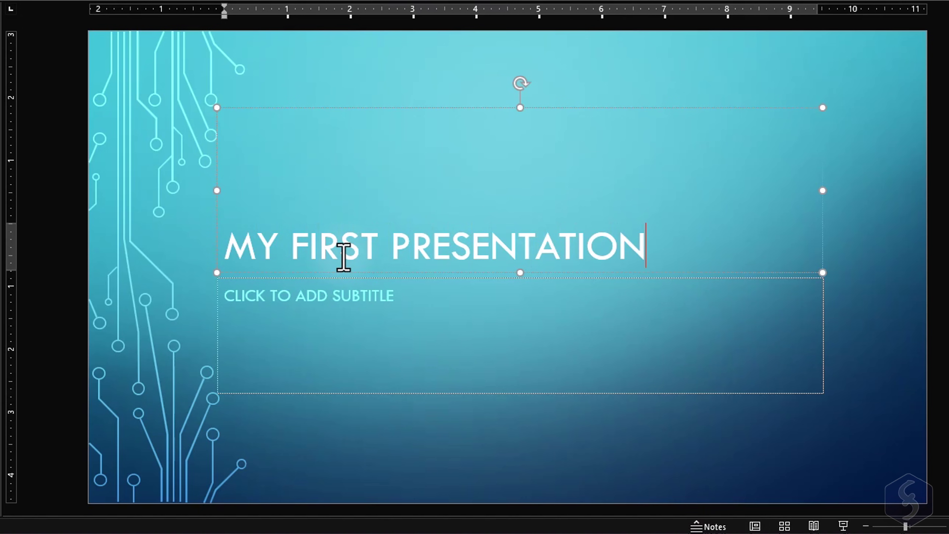
click(310, 316)
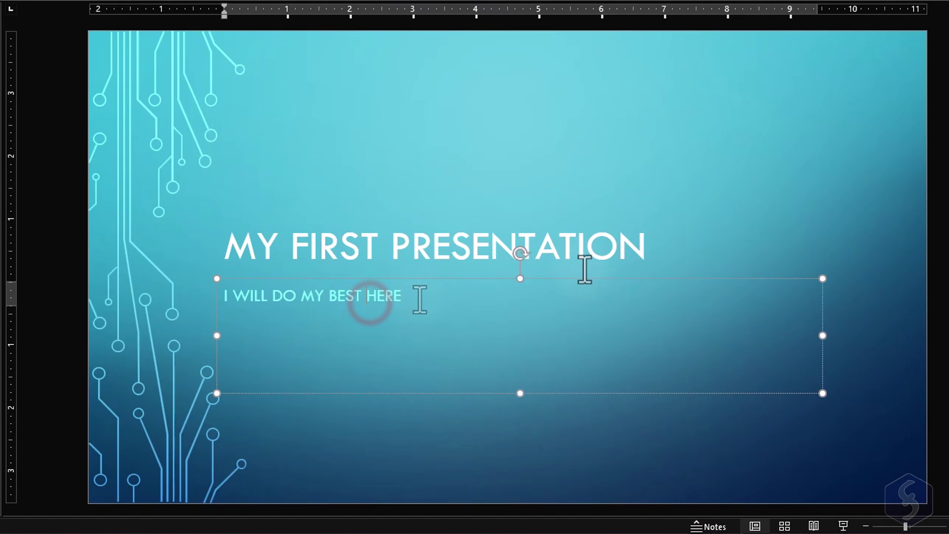
Try a slight counter-clockwise rotation of the subtitle box, undo it, and resize the box
mouse_move(581, 279)
mouse_down()
mouse_move(523, 286)
mouse_move(722, 297)
mouse_move(430, 297)
mouse_move(581, 281)
mouse_up()
drag(521, 255, 494, 210)
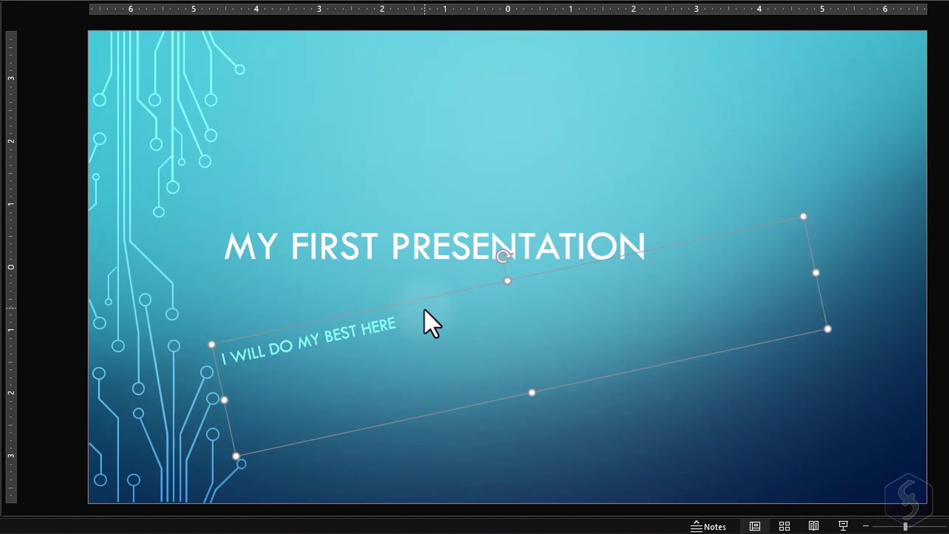
key(ctrl+z)
drag(214, 280, 716, 267)
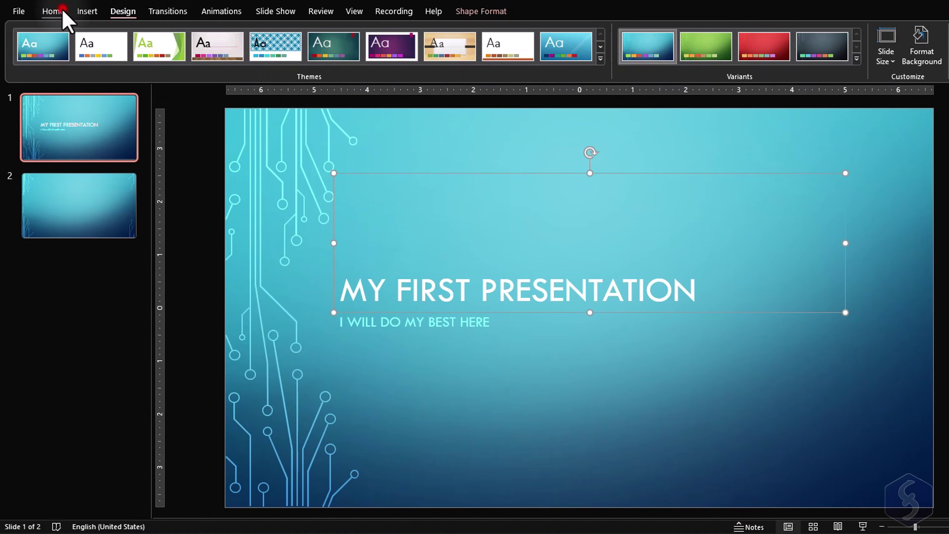
Try different fonts, sizes, italic, underline, shadow and character spacing on the slide 1 title
click(53, 11)
click(344, 35)
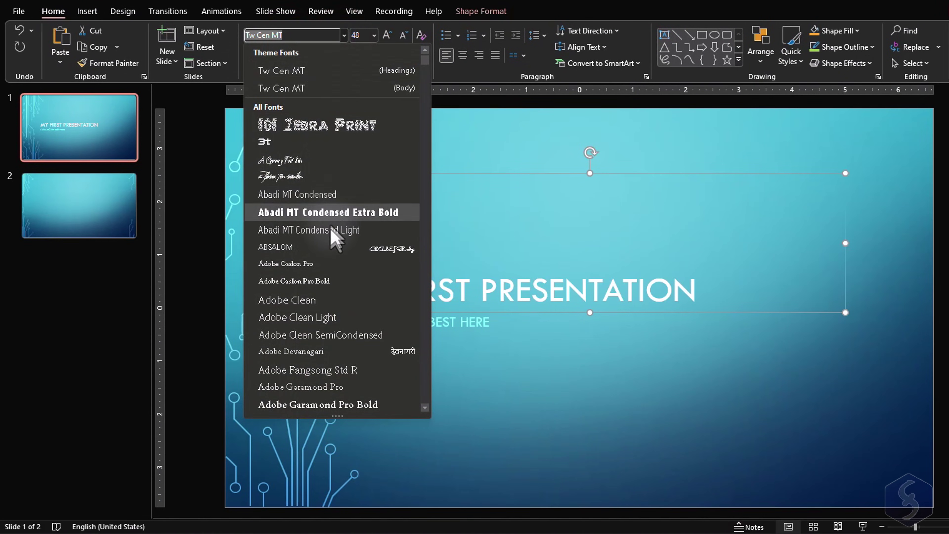
click(374, 35)
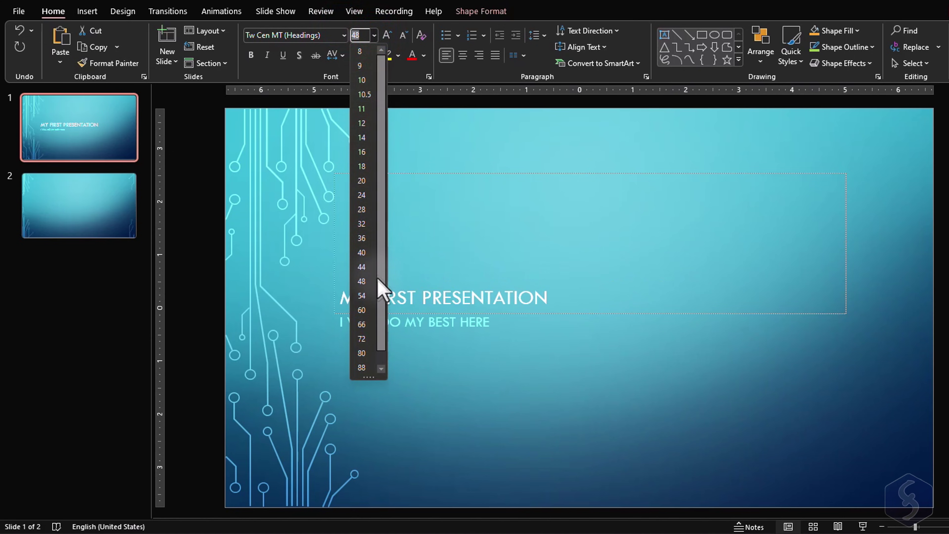
click(266, 55)
click(266, 56)
click(283, 55)
click(282, 56)
click(299, 56)
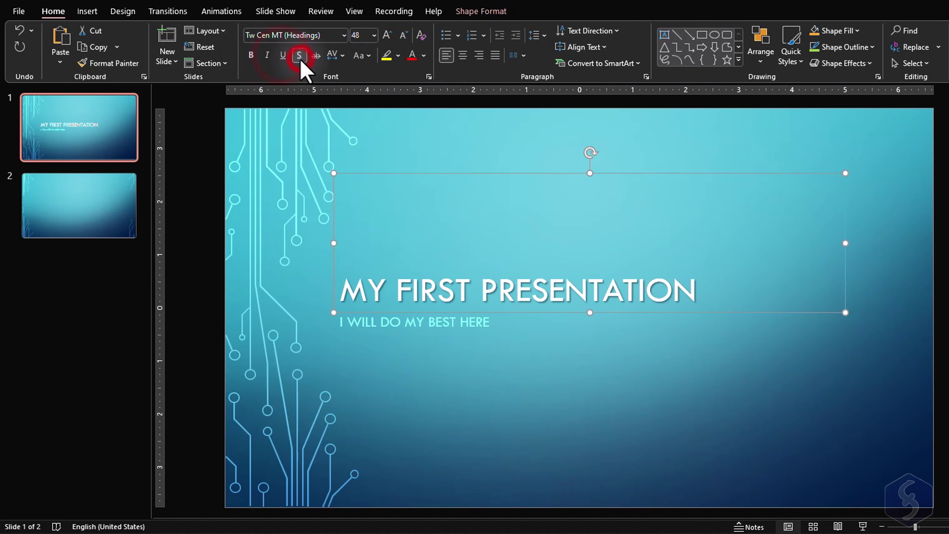
click(336, 56)
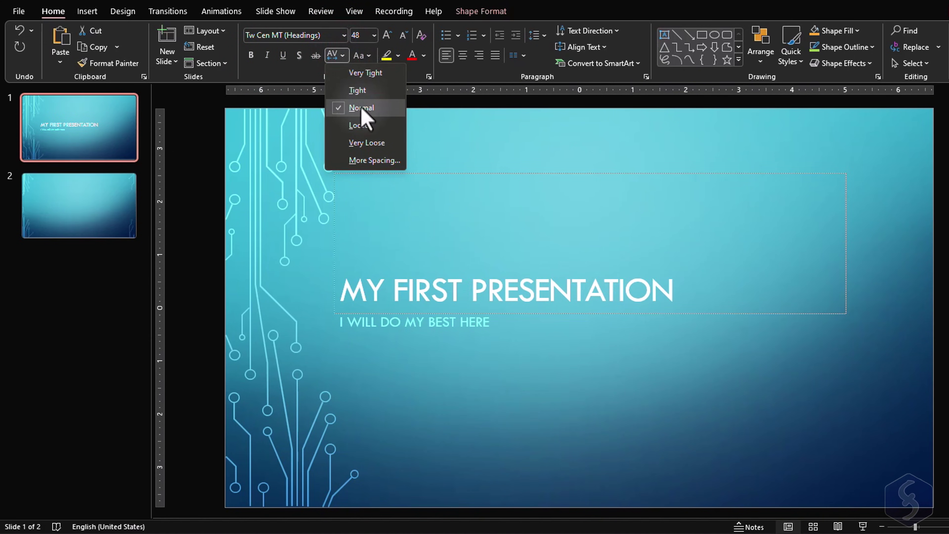
Try italic and bold on only the word FIRST in the title and undo the formatting
click(470, 286)
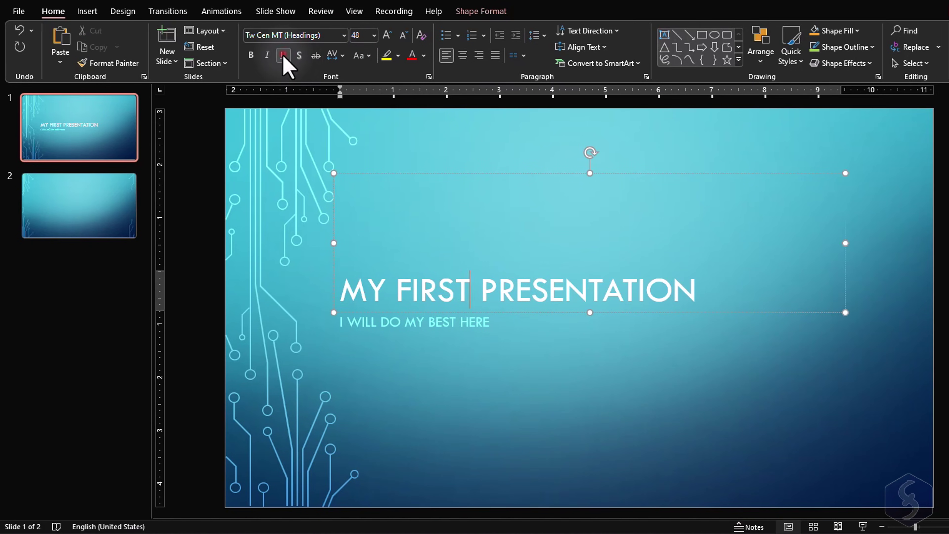
drag(468, 293, 403, 292)
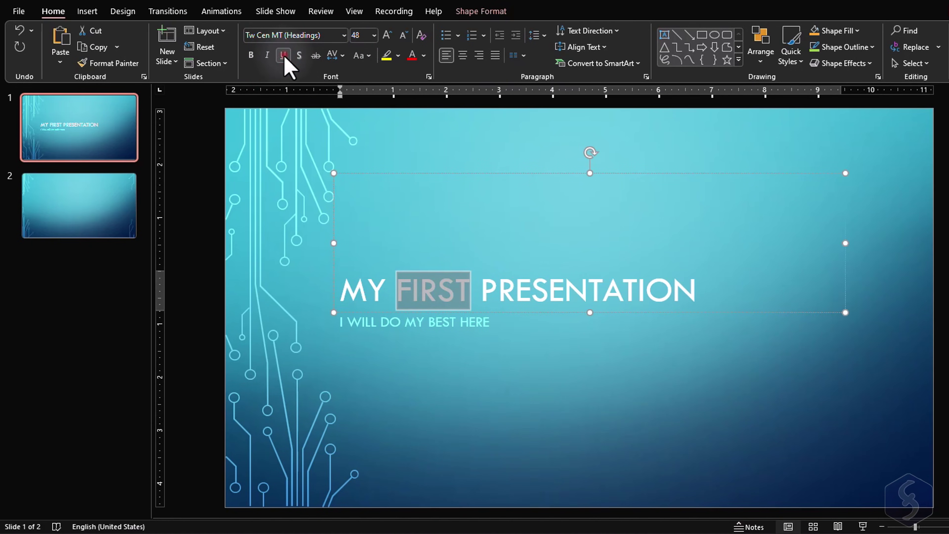
click(269, 55)
click(250, 56)
key(ctrl+z)
key(ctrl+z)
key(ctrl+z)
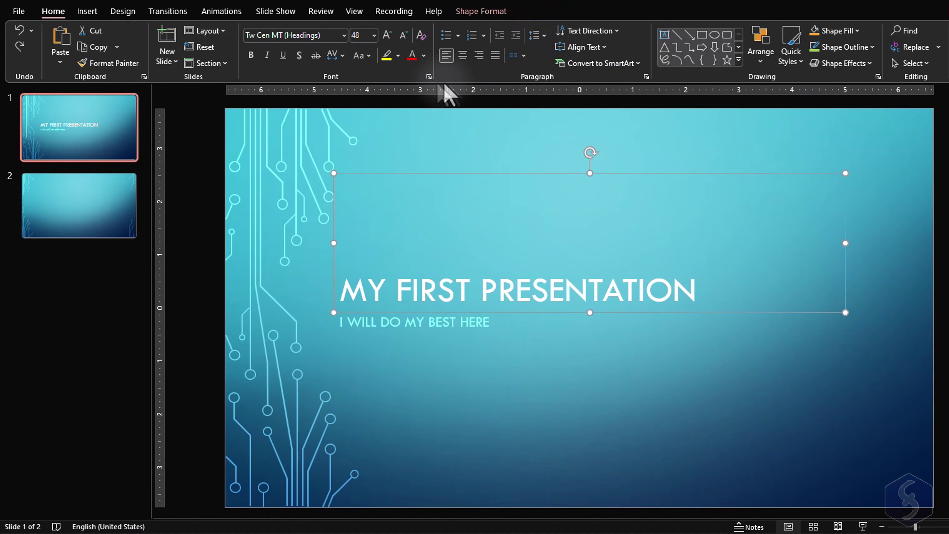
Preview highlight and font colours on the title text and try centring it
click(397, 56)
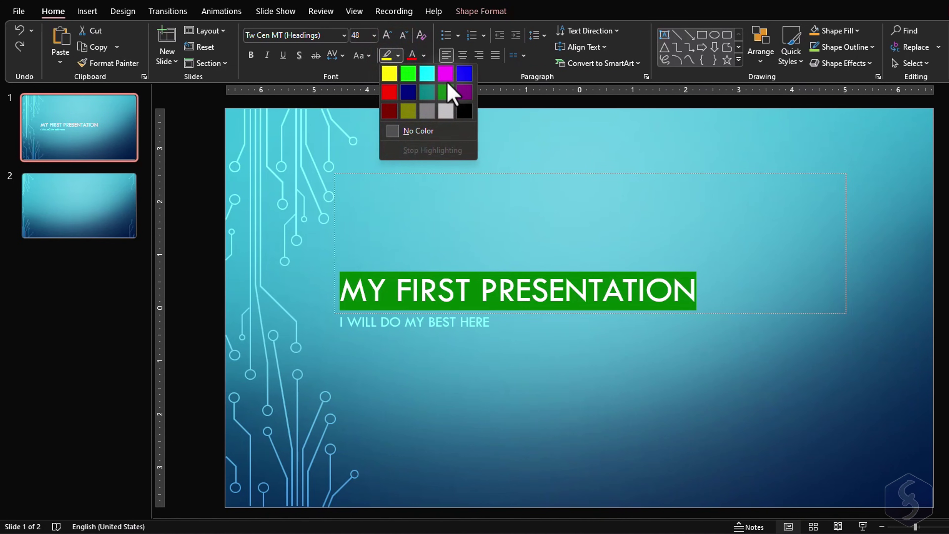
click(423, 56)
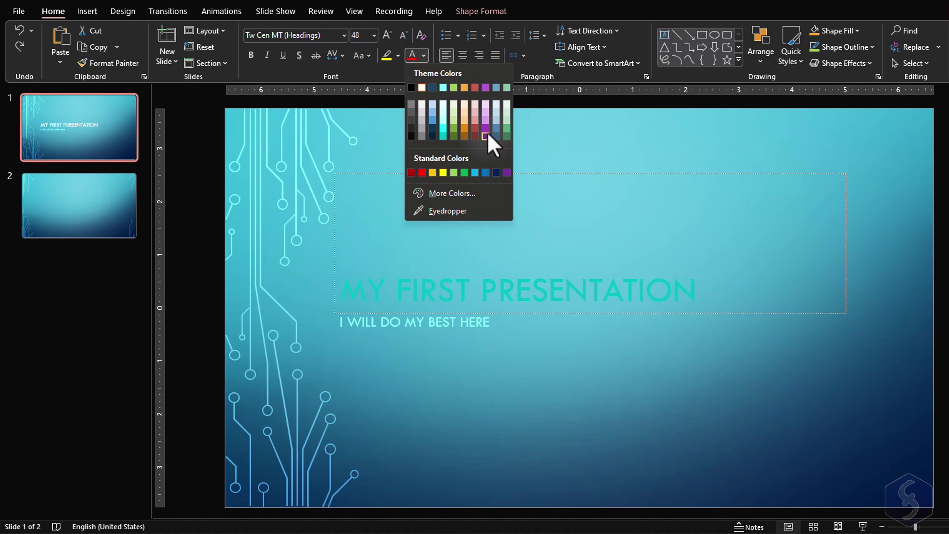
click(450, 63)
click(463, 55)
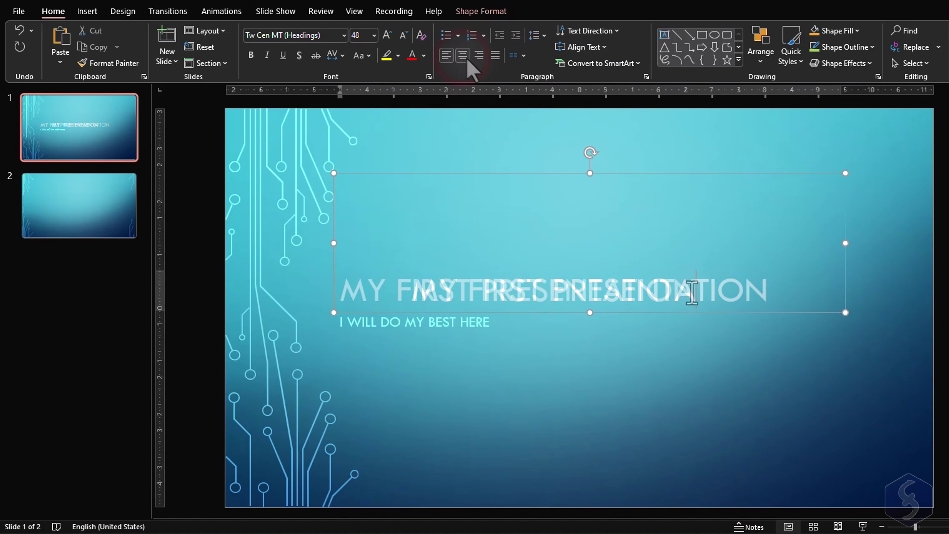
Try adding a second title line reading HELLO and preview the line spacing options
key(Return)
text(HELLO)
click(543, 35)
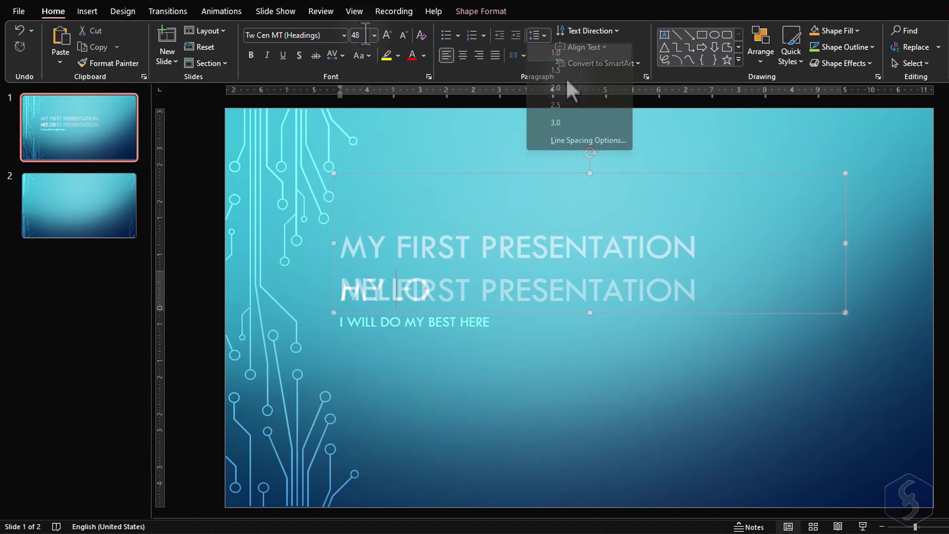
Try hiding the rulers around the slide
click(354, 11)
click(269, 31)
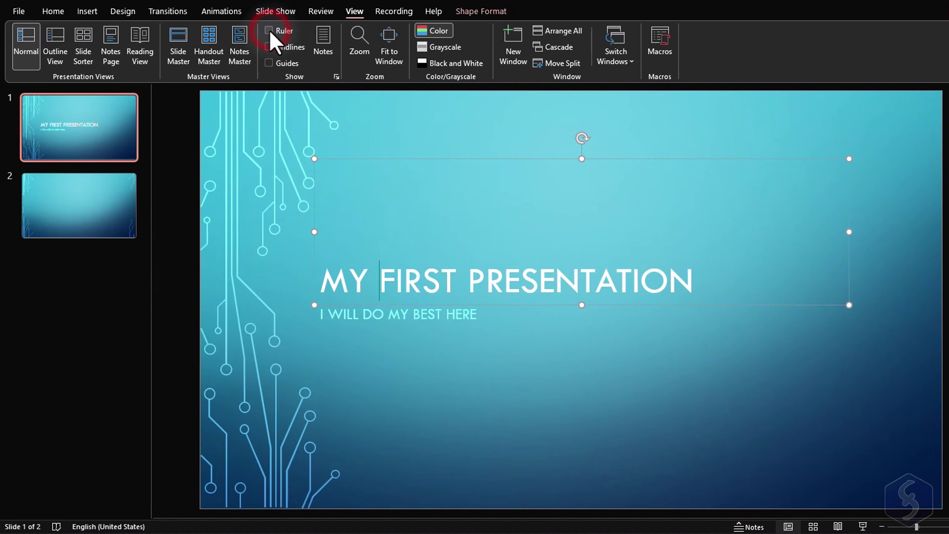
click(318, 292)
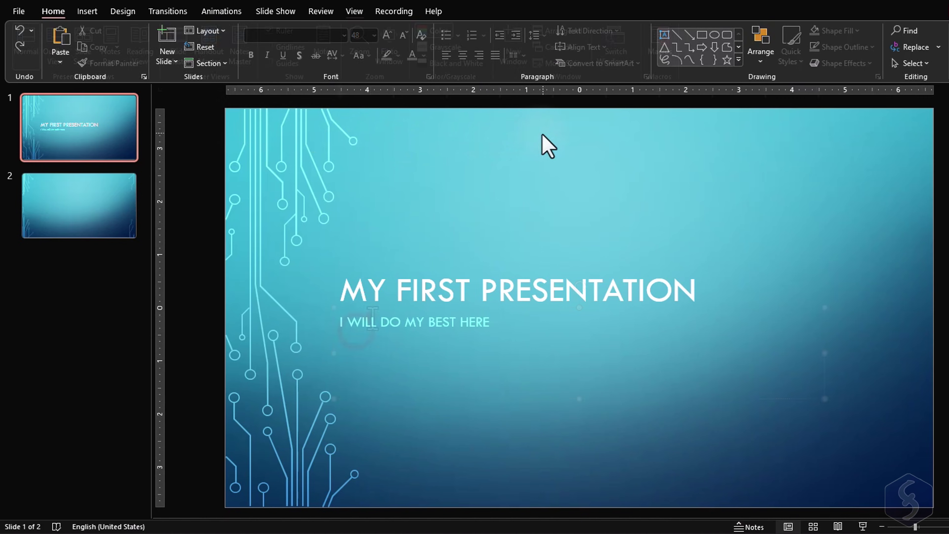
Link the word HERE in the subtitle to the Ischia photos folder and follow the link to test it
click(489, 324)
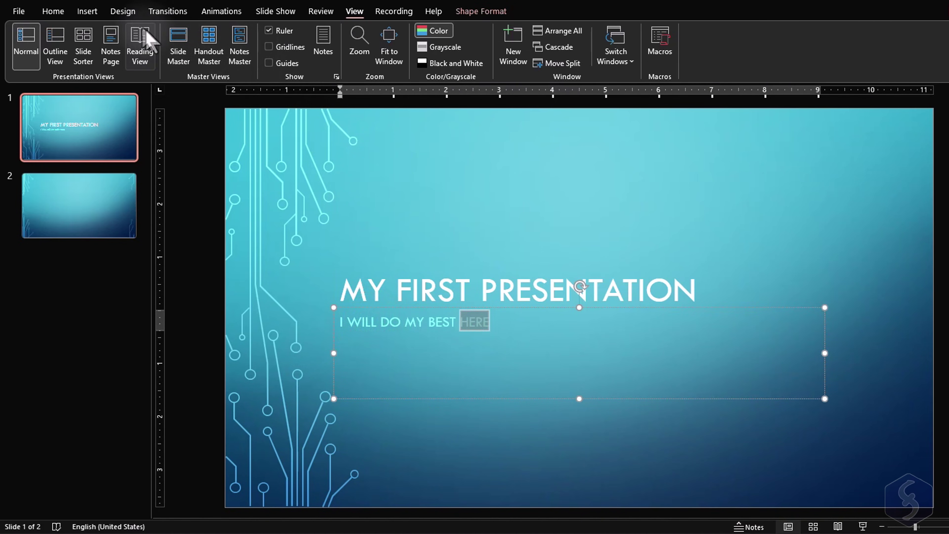
click(88, 11)
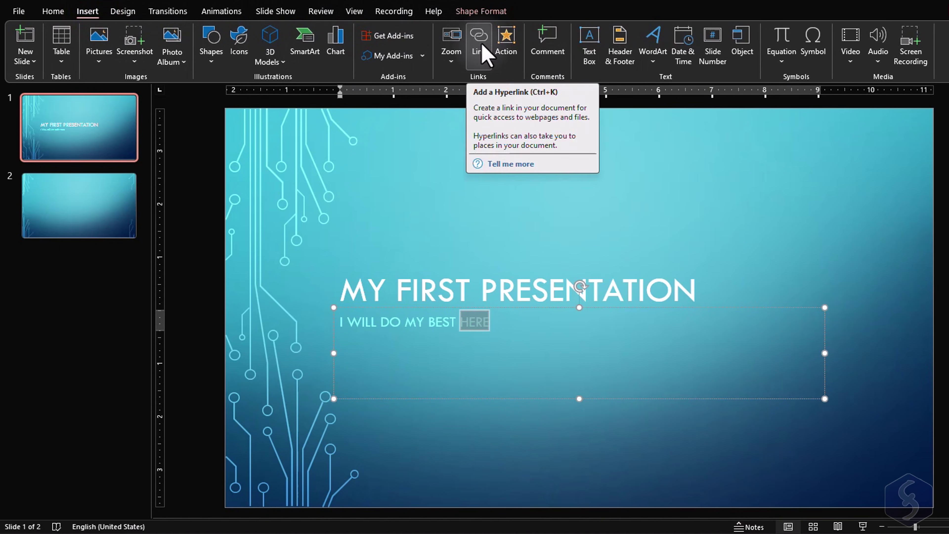
click(481, 47)
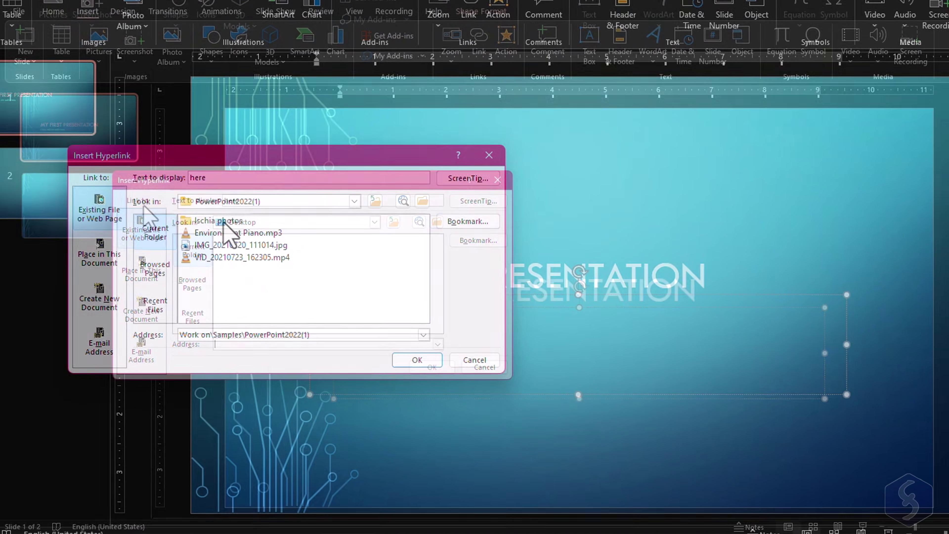
click(223, 220)
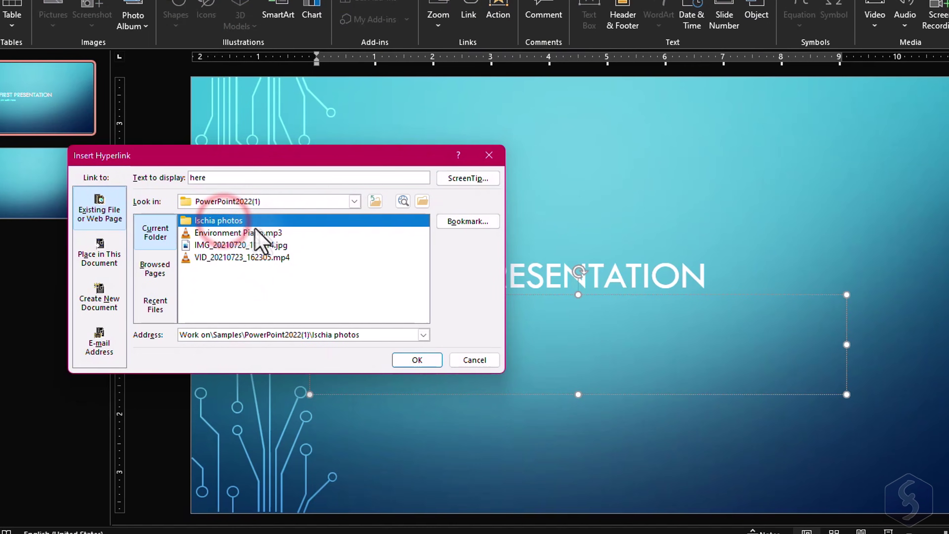
click(417, 360)
ctrl+click(464, 311)
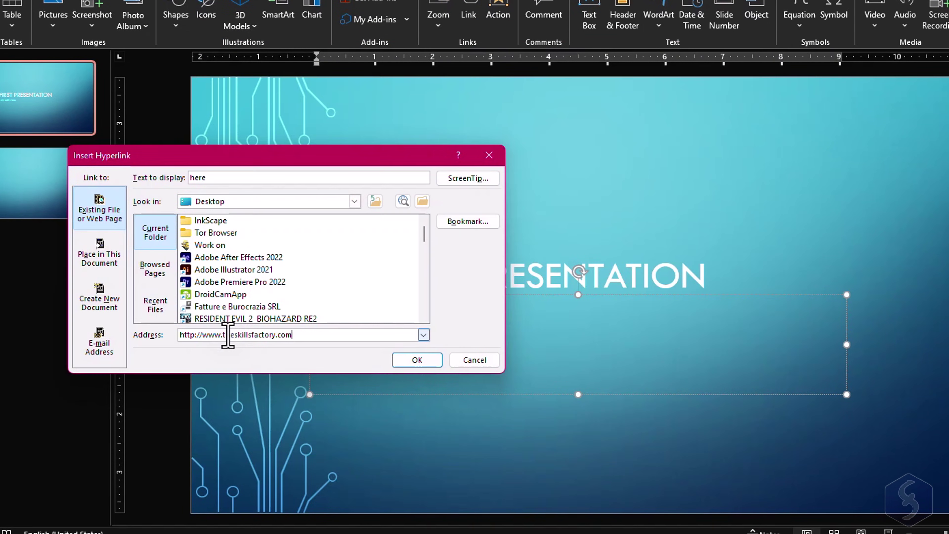
click(417, 360)
ctrl+click(464, 314)
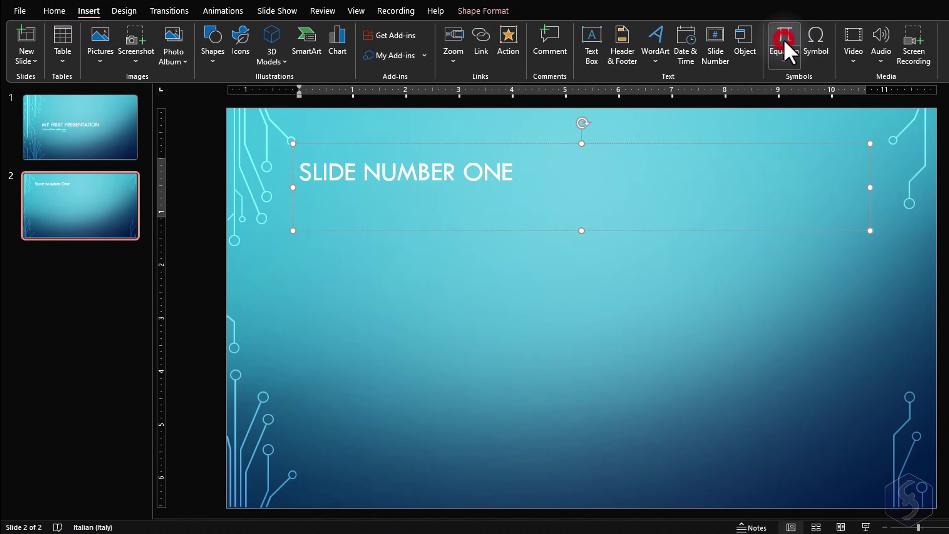
Try inserting an equation with a superscript structure into the slide 2 title, using base 1 and exponent 2
click(786, 47)
click(595, 56)
click(611, 123)
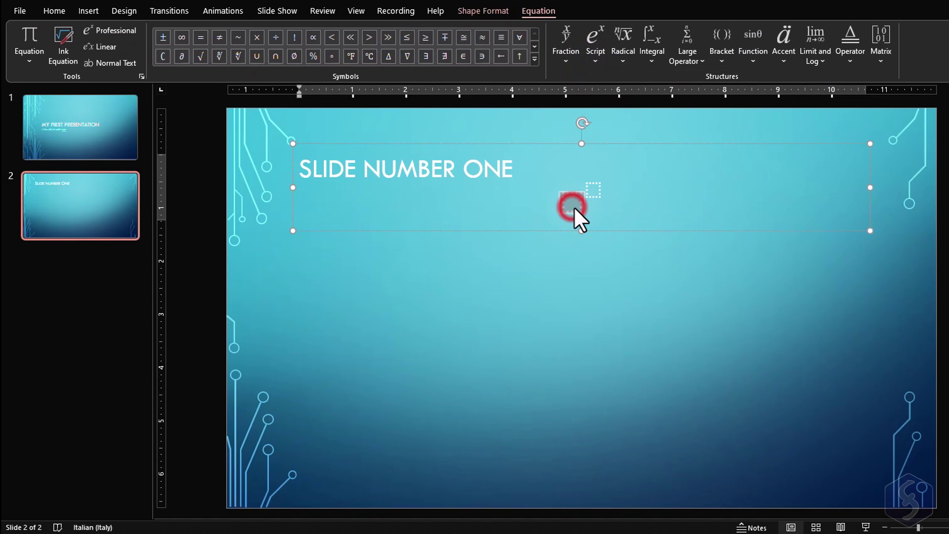
text(1)
key(Right)
text(2)
click(628, 206)
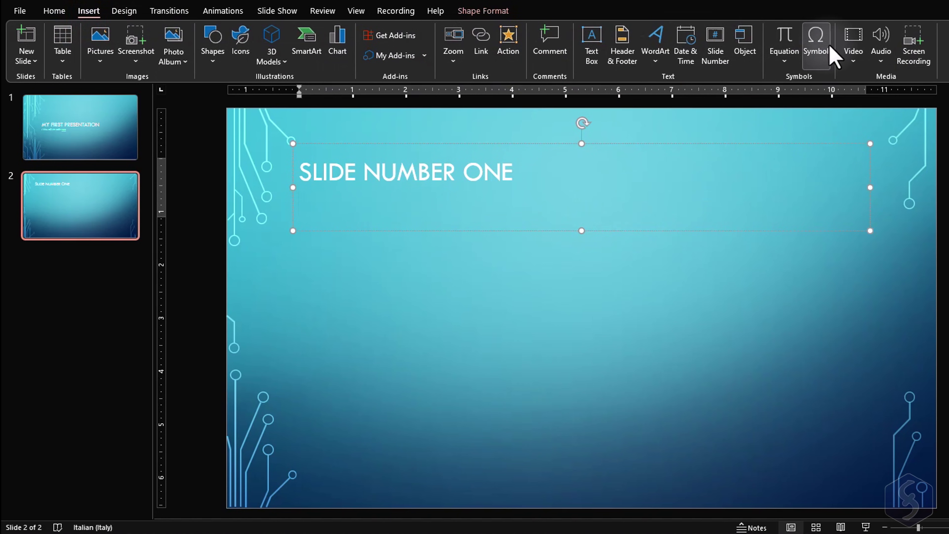
Try inserting the Ω and ∏ symbols into the slide 2 title
click(822, 41)
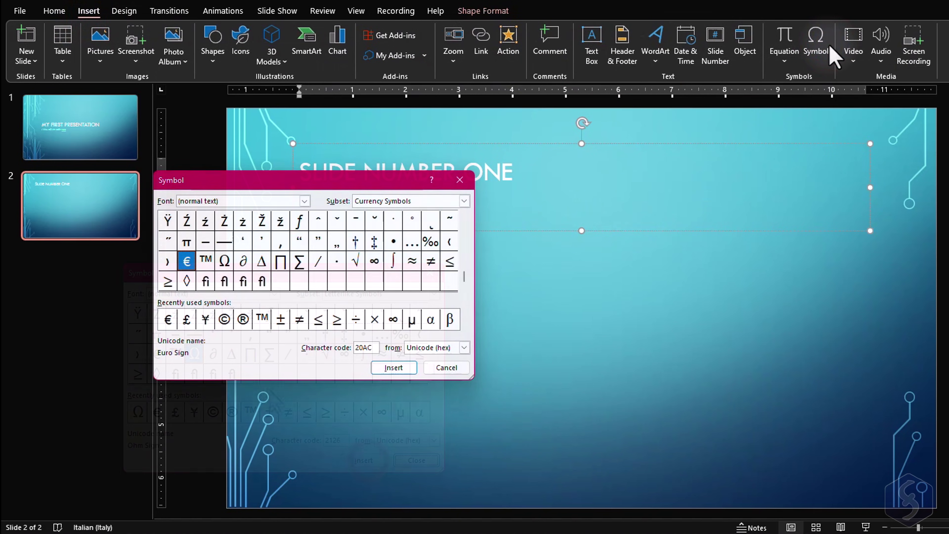
double_click(194, 353)
click(250, 353)
click(362, 460)
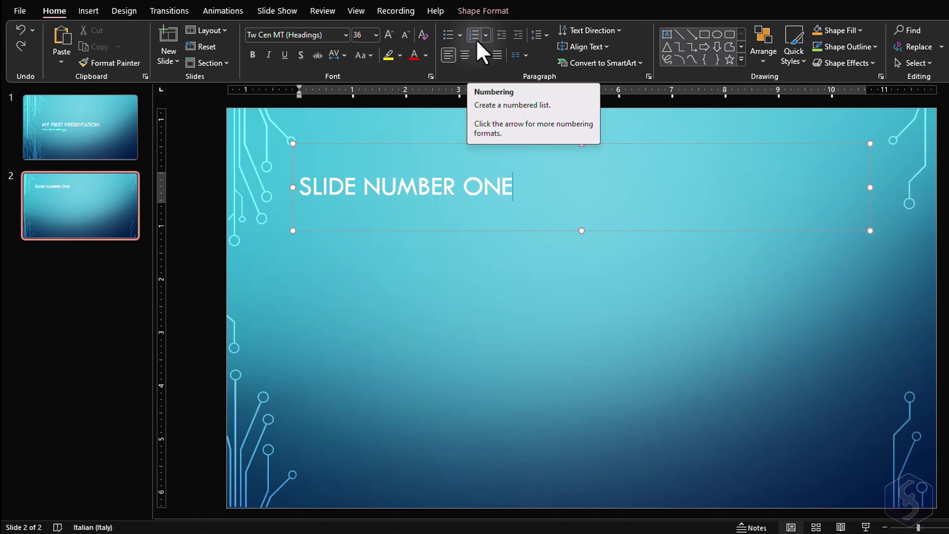
Try a bulleted format and a numbered format on the slide 2 title, choosing the 1) 2) 3) numbering style
click(447, 37)
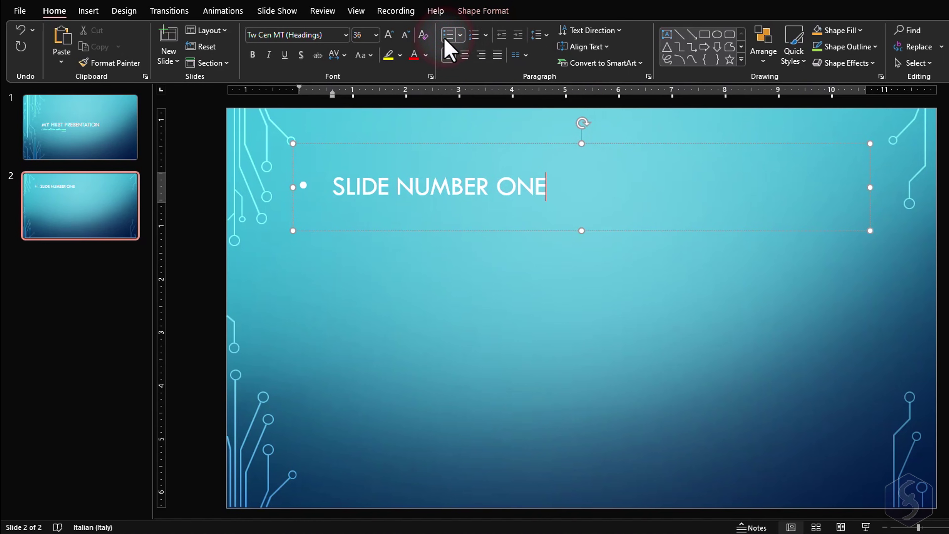
click(448, 41)
click(474, 37)
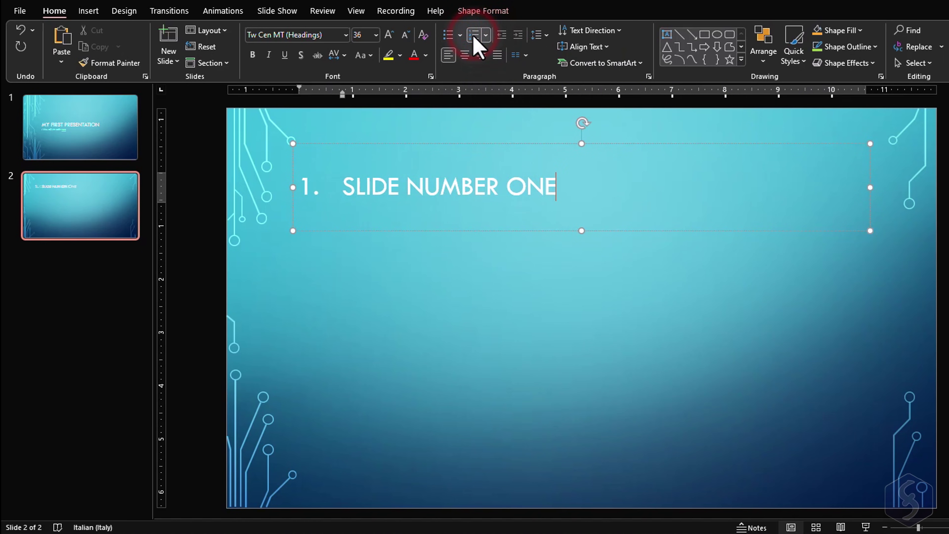
click(486, 36)
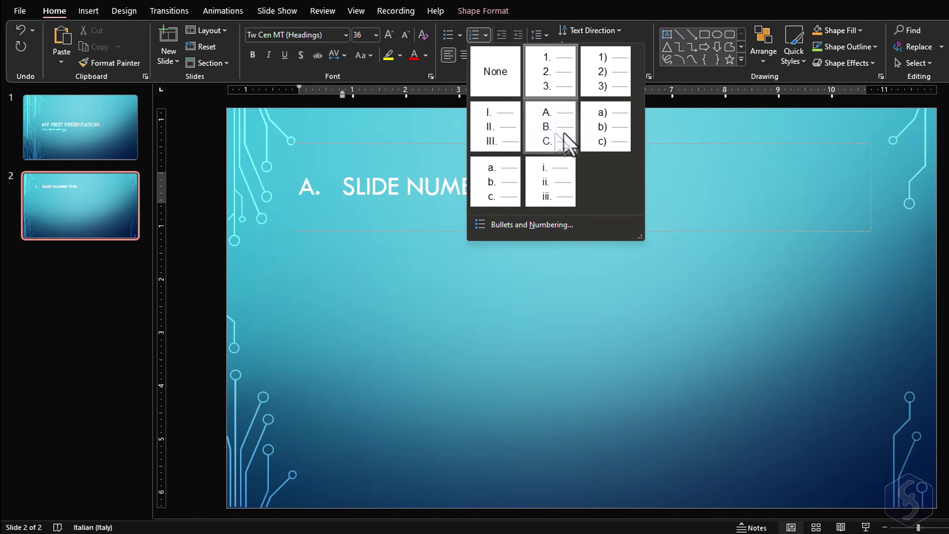
click(606, 71)
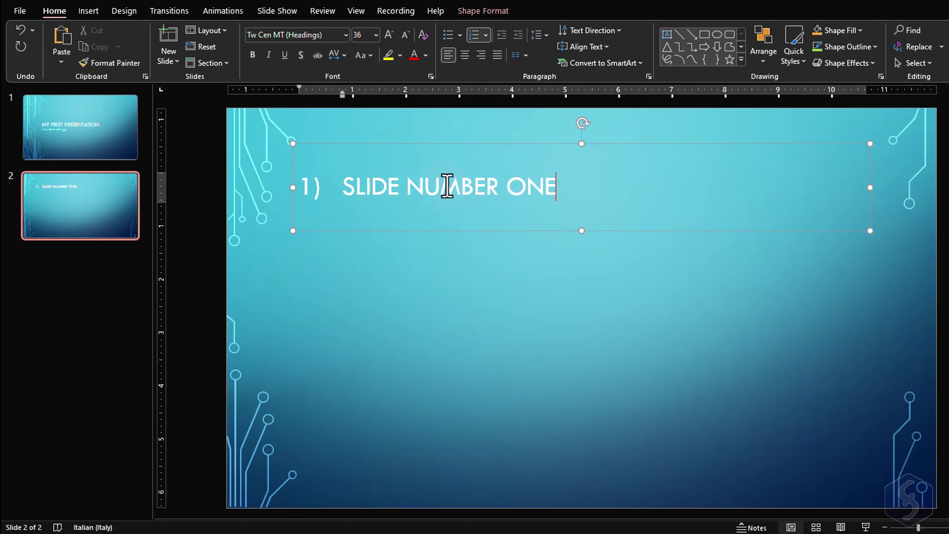
Try adding extra lines such as TWO below the numbered title text, and undo both the lines and the numbering
key(Return)
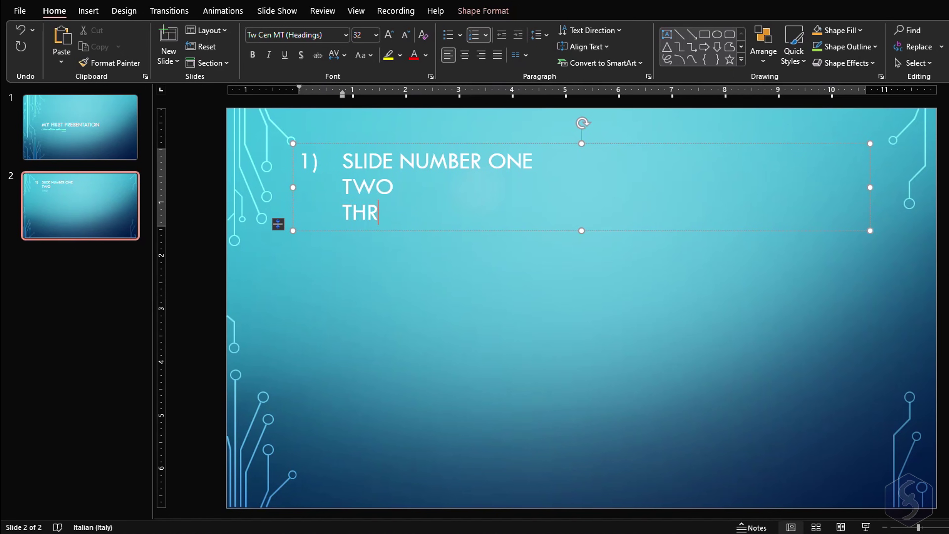
key(ctrl+z)
key(ctrl+z)
key(ctrl+z)
key(ctrl+z)
key(ctrl+z)
Draw a wide text box below the slide 2 title and format it as a numbered list with 25 pt text
click(88, 10)
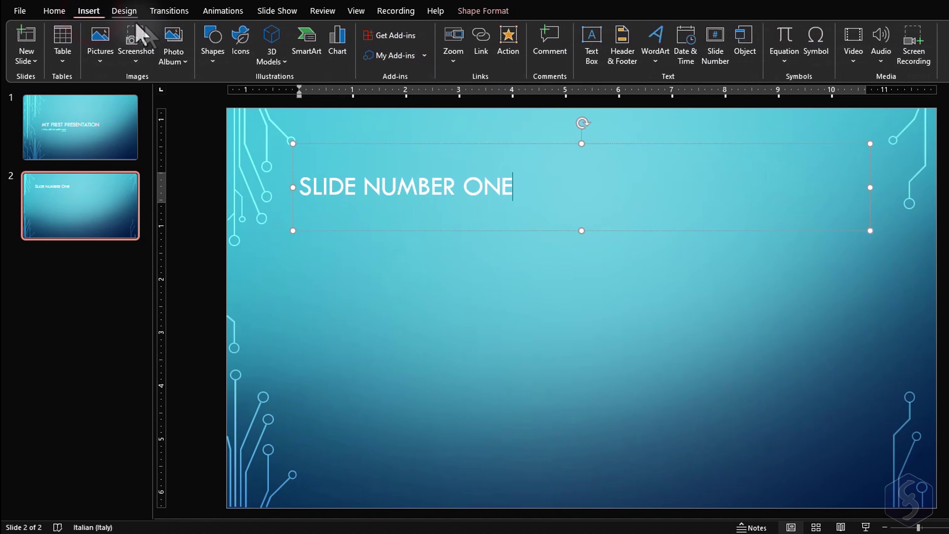
click(210, 56)
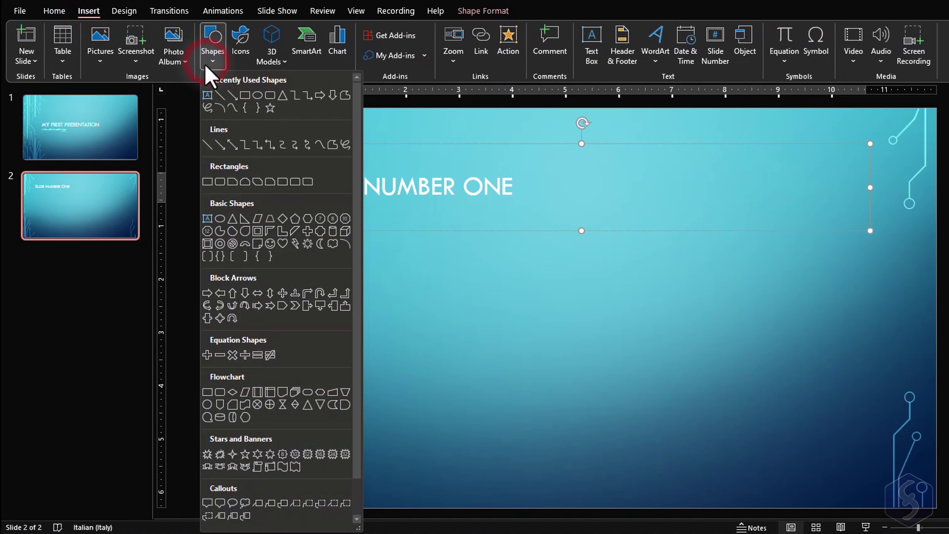
click(207, 95)
drag(294, 253, 867, 402)
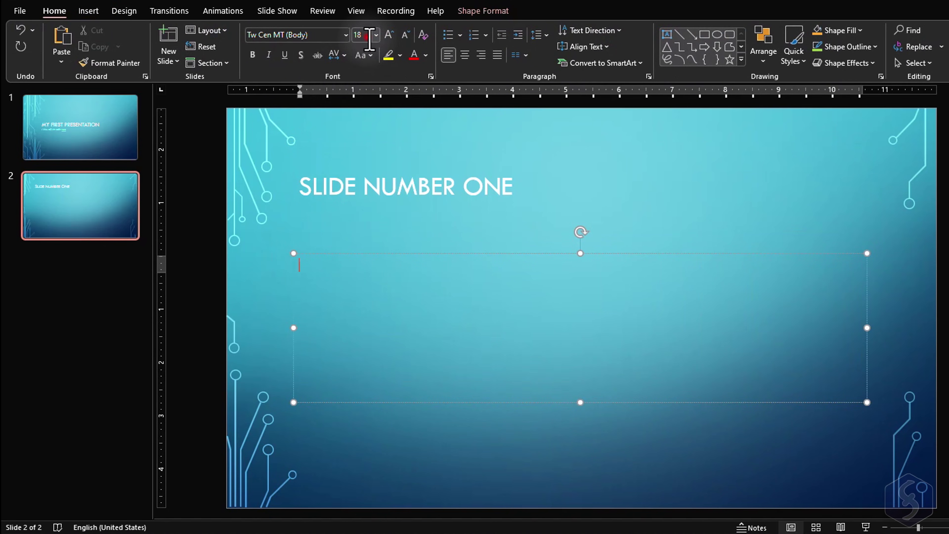
click(476, 36)
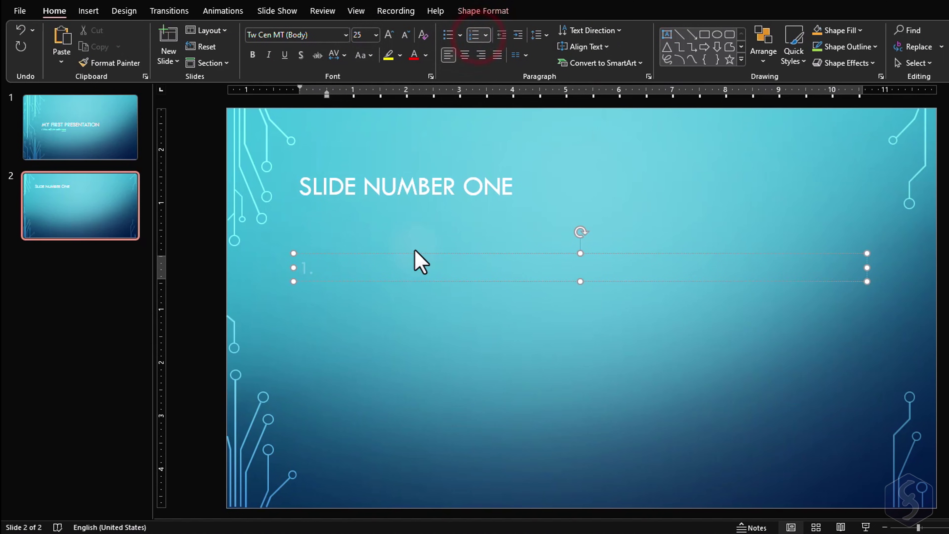
Enter SLIDE NUMBER ONE, SLIDE NUMBER TWO and SLIDE NUMBER THREE as the three numbered list items
text(SLIDE NUMBER ONE)
key(Return)
text(SLIDE NUMBER TWO)
key(Return)
text(SLIDE NUMBER THREE)
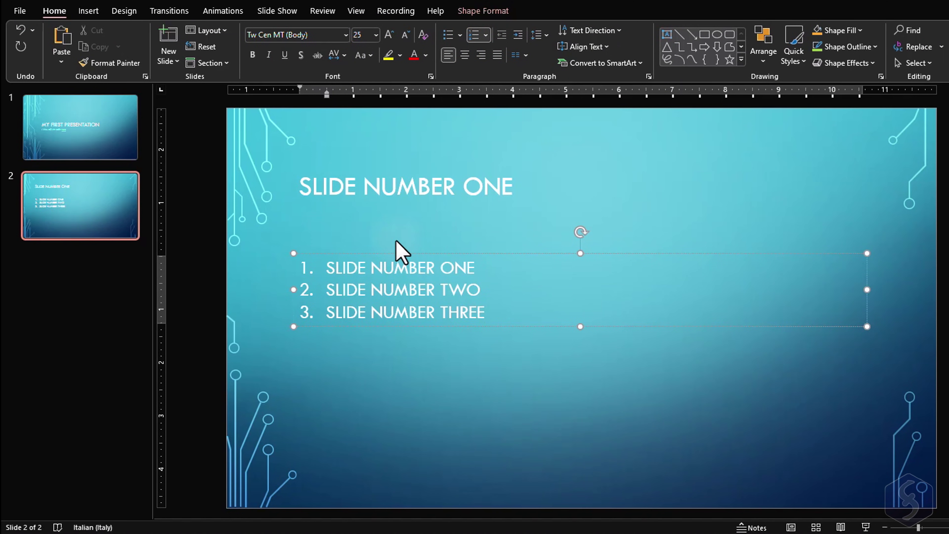
Add "This is a subline" and "This is the previous subline" beneath the third item, nesting "Another subline", "Yes" and "No" under the first subline
key(Return)
key(Tab)
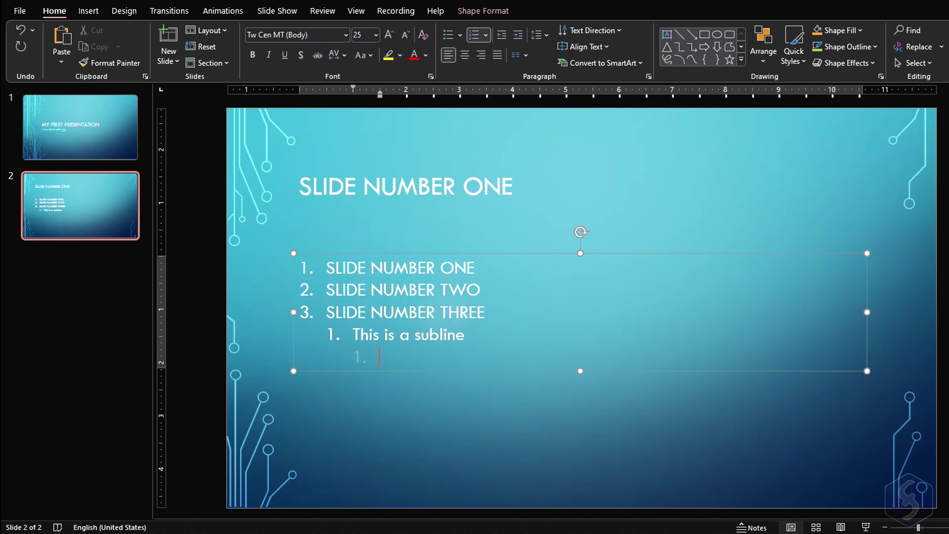
text(Yes)
key(Return)
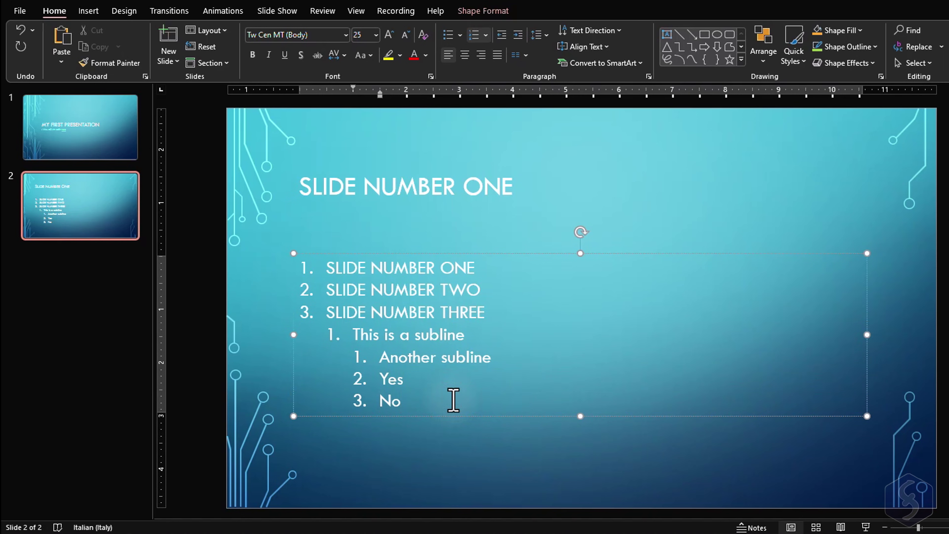
text(No)
key(Return)
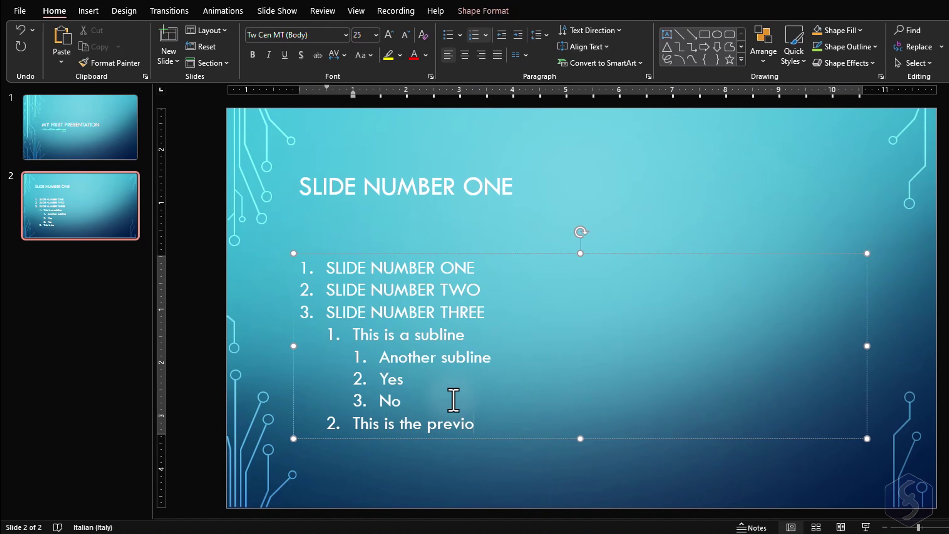
Try increasing the indent of the first list item with the ruler's indent markers
click(333, 270)
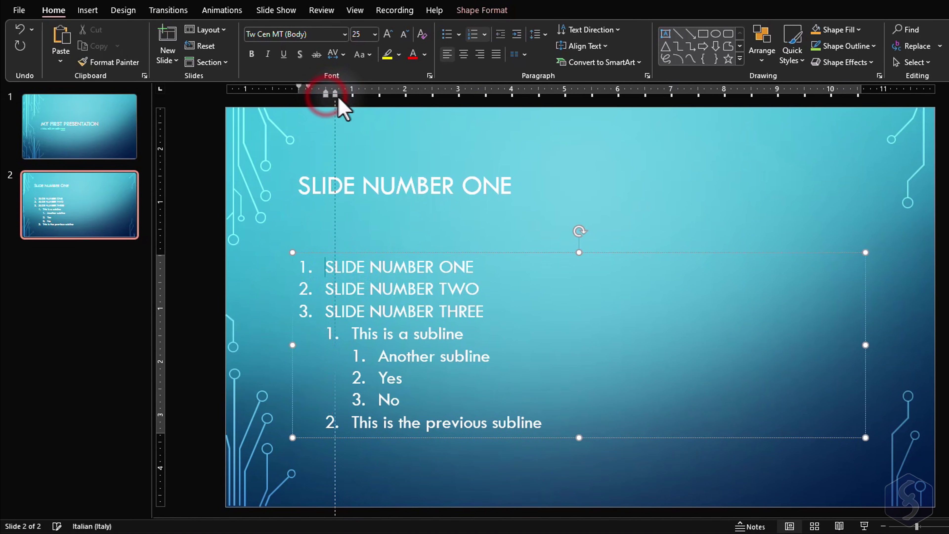
drag(338, 99, 360, 97)
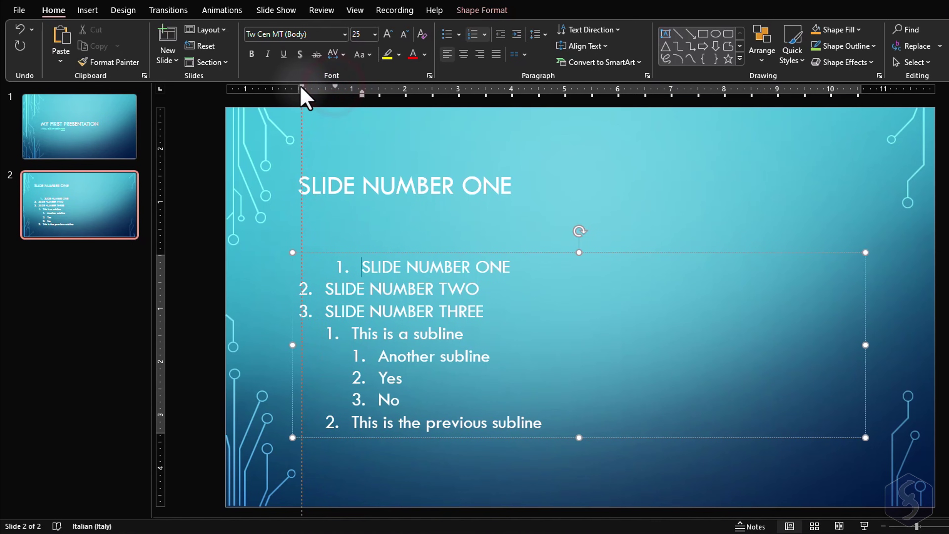
Try drawing a slanted straight line about 4.12" wide and 0.86" high beside the list, and undo it
click(88, 10)
click(212, 45)
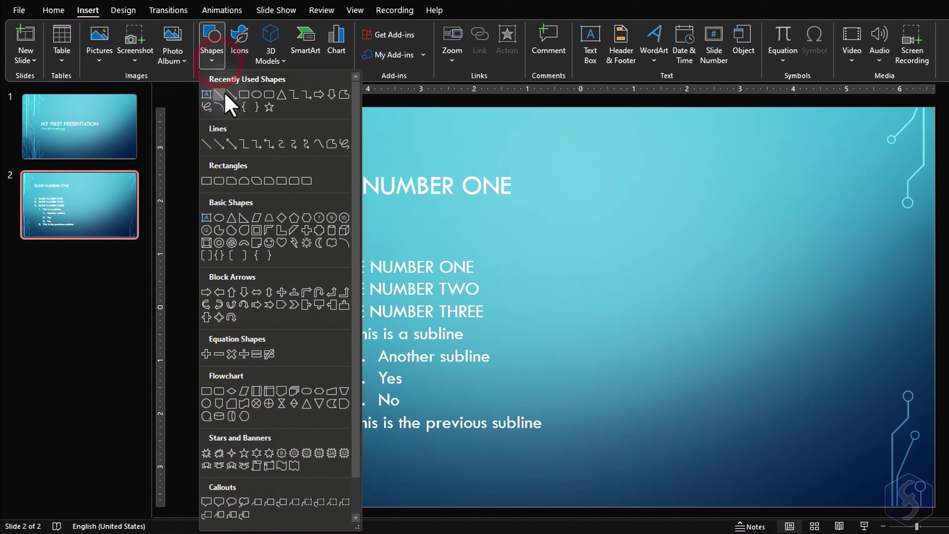
click(221, 96)
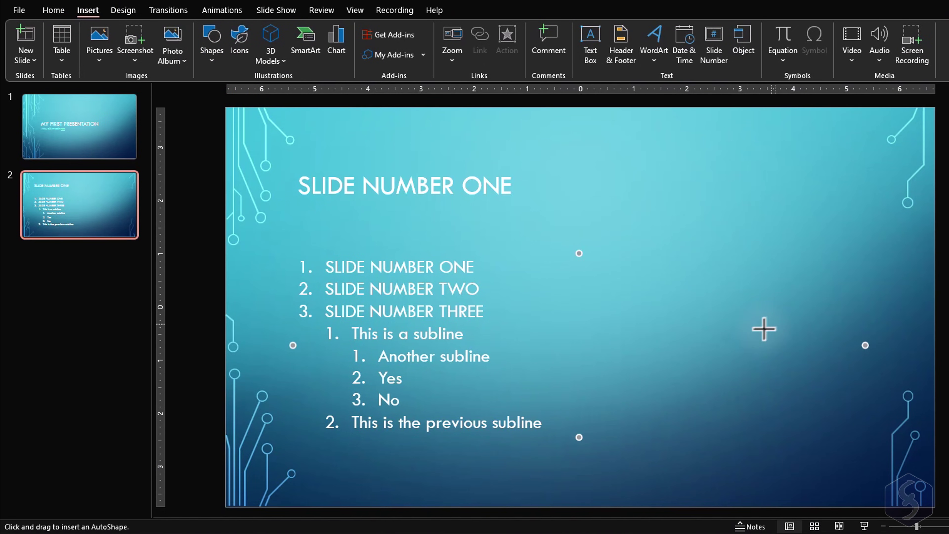
drag(544, 377, 546, 376)
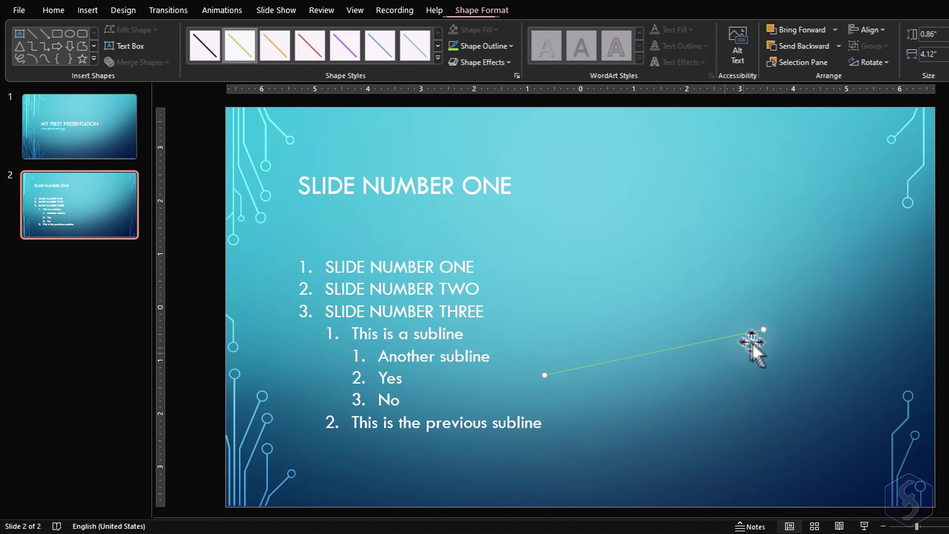
key(ctrl+z)
Draw a right block arrow about 3.87" wide and 1.05" high beside the list and move it slightly down and to the right
click(212, 45)
click(320, 91)
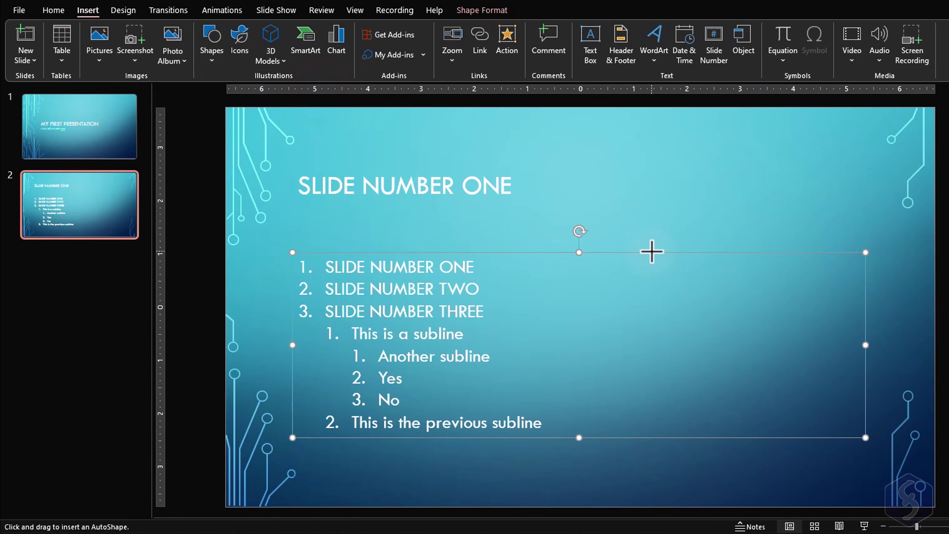
mouse_move(769, 322)
mouse_down()
mouse_move(567, 280)
mouse_move(562, 266)
mouse_up()
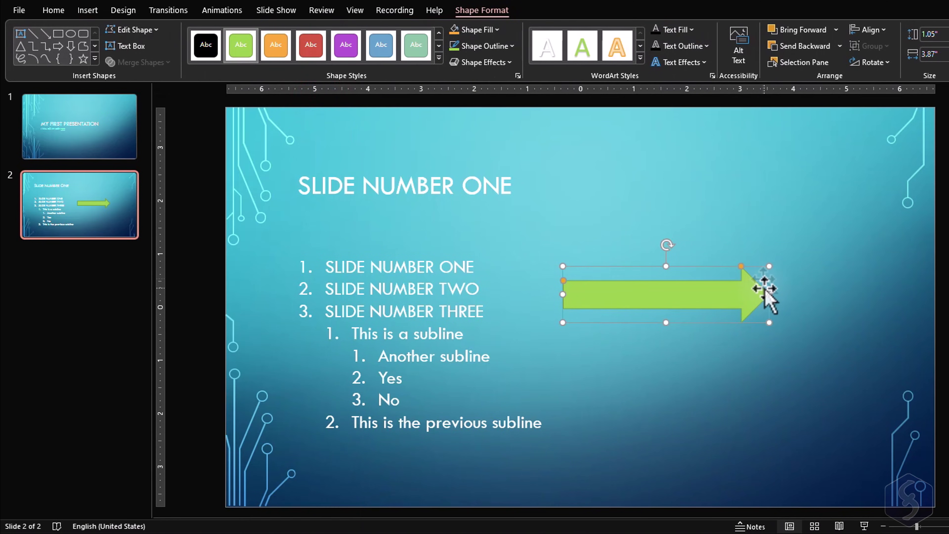
drag(736, 291, 763, 319)
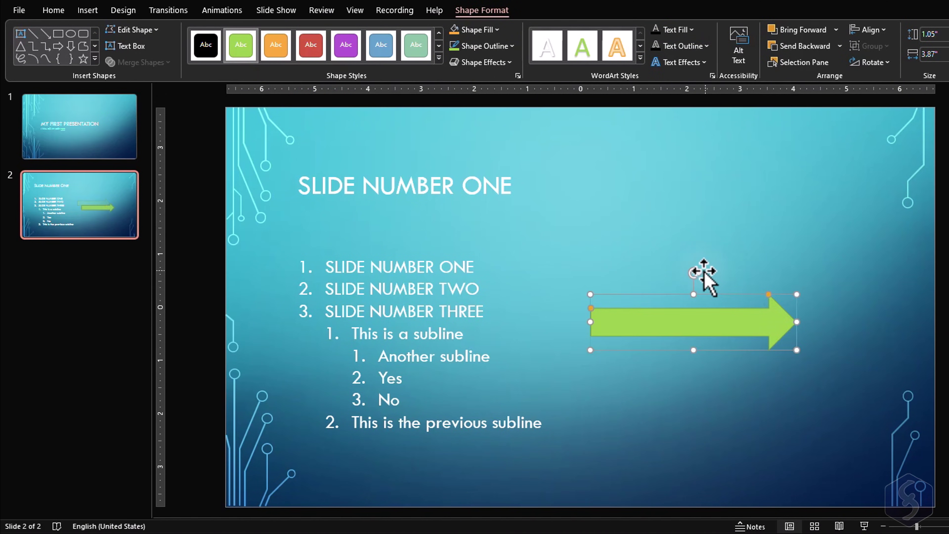
Rotate the block arrow to point toward the list and reshape it to about 3.47" by 1.21" with a longer arrowhead
drag(693, 273, 698, 395)
drag(801, 286, 775, 285)
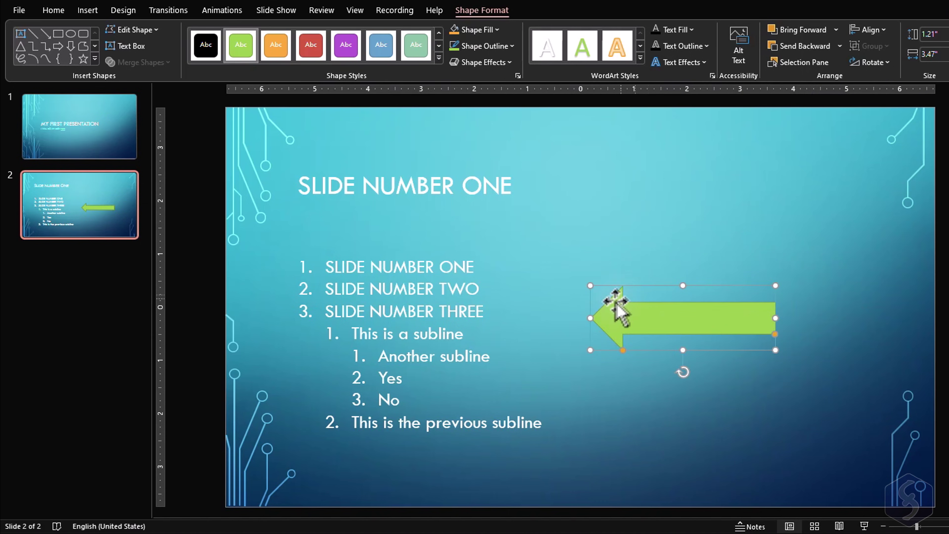
drag(626, 353, 730, 338)
drag(640, 339, 652, 336)
Add the text "Check HERE!!" inside the arrow and move the arrow up beside the slide title
right_click(701, 327)
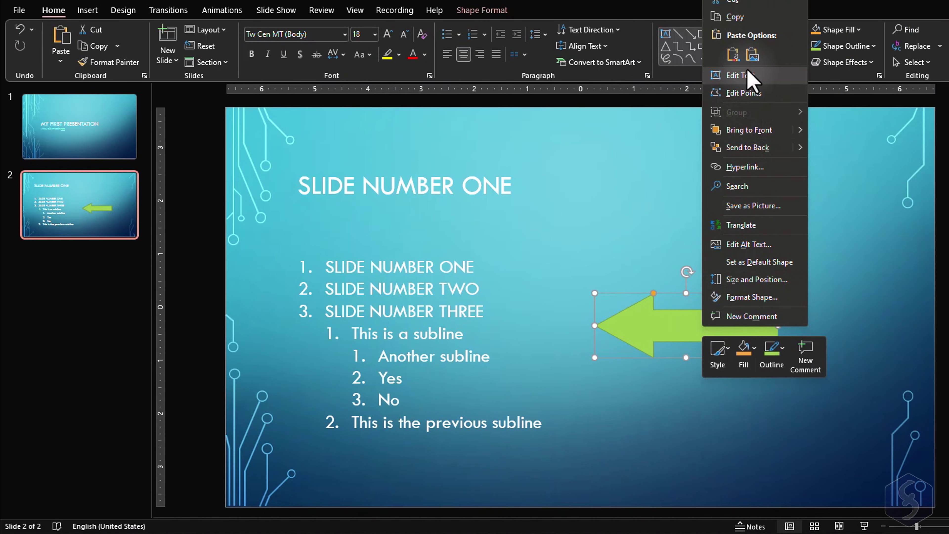
click(740, 76)
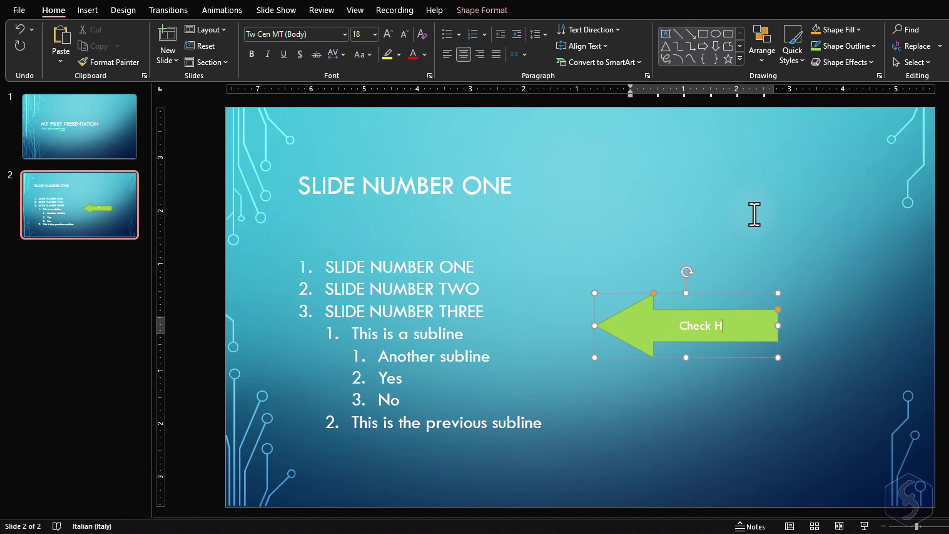
text(!!)
click(429, 267)
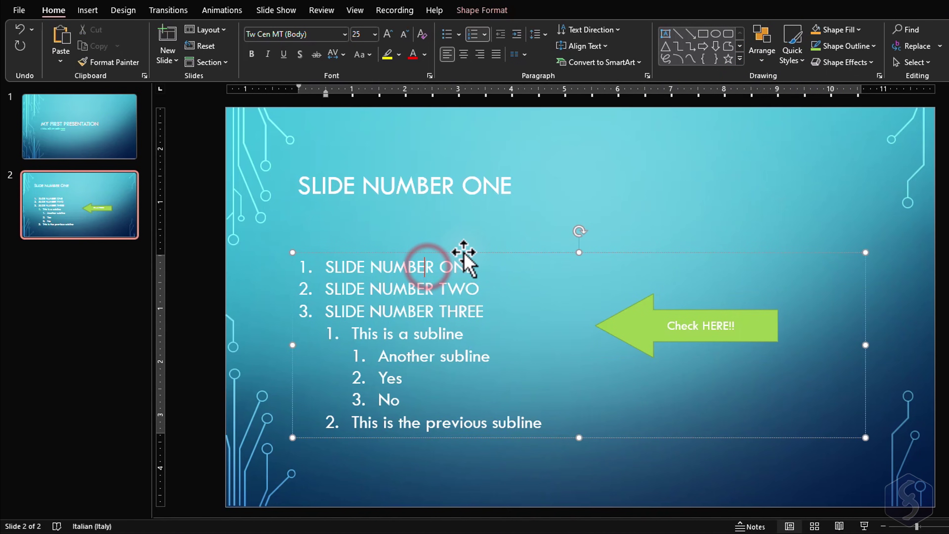
drag(642, 318, 608, 187)
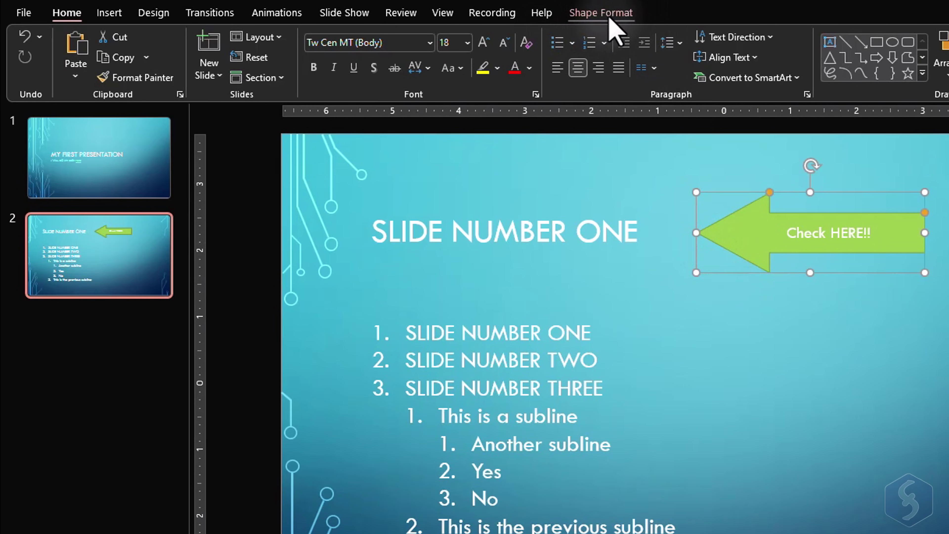
Try the orange, red and purple shape style presets on the arrow
click(610, 17)
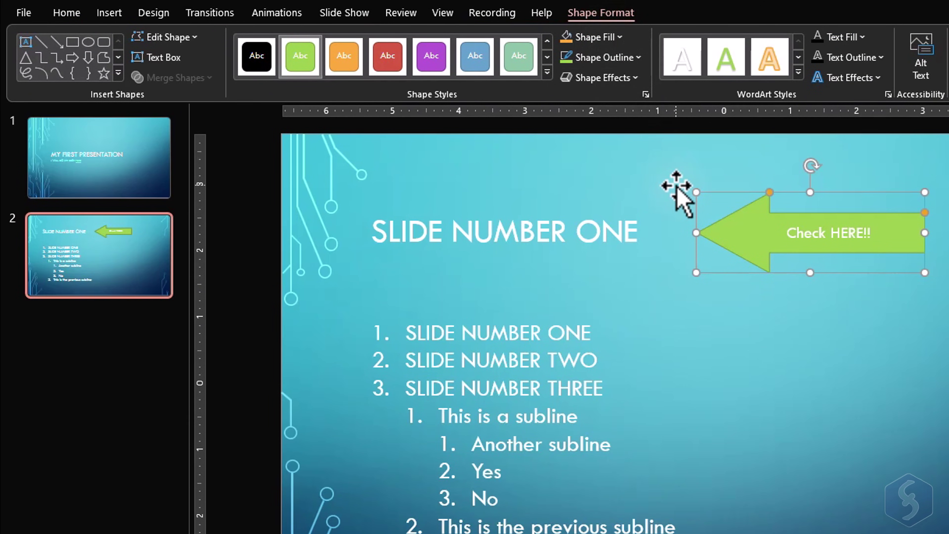
click(345, 61)
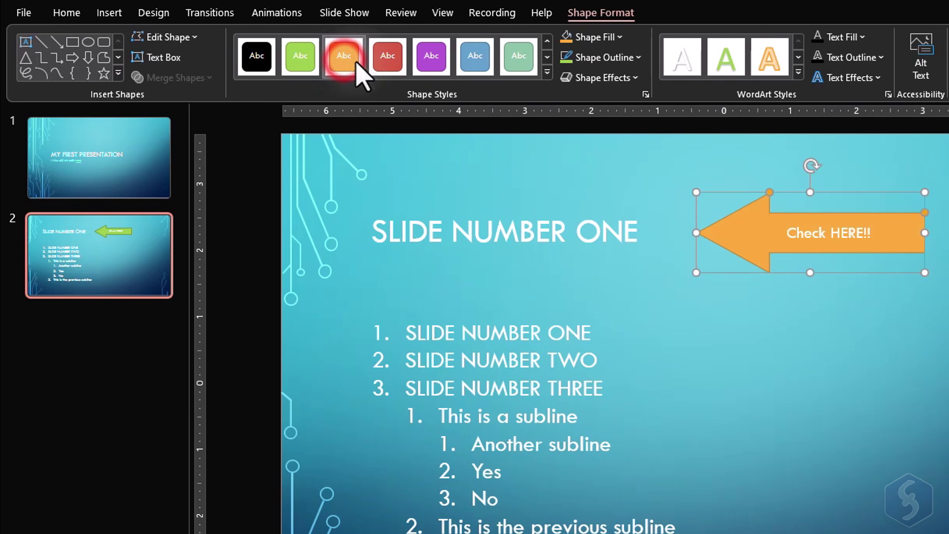
click(389, 60)
click(433, 62)
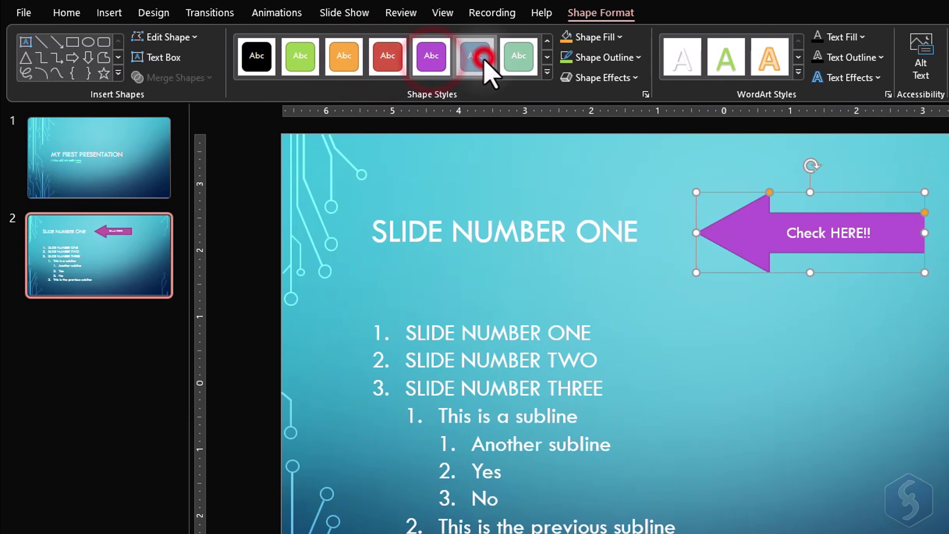
Fill the arrow with the darkest theme green and give it a dark red outline with a 2¼ pt weight
click(609, 37)
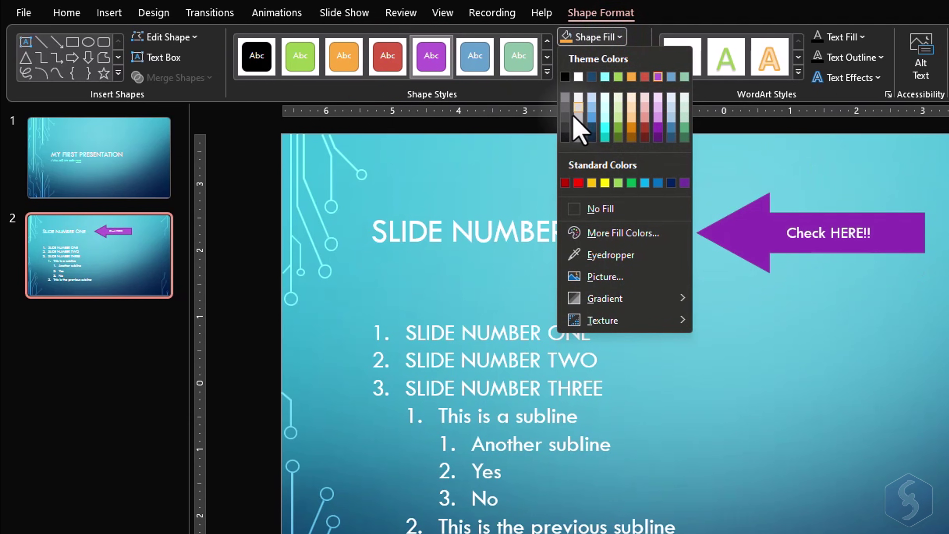
click(618, 138)
click(630, 58)
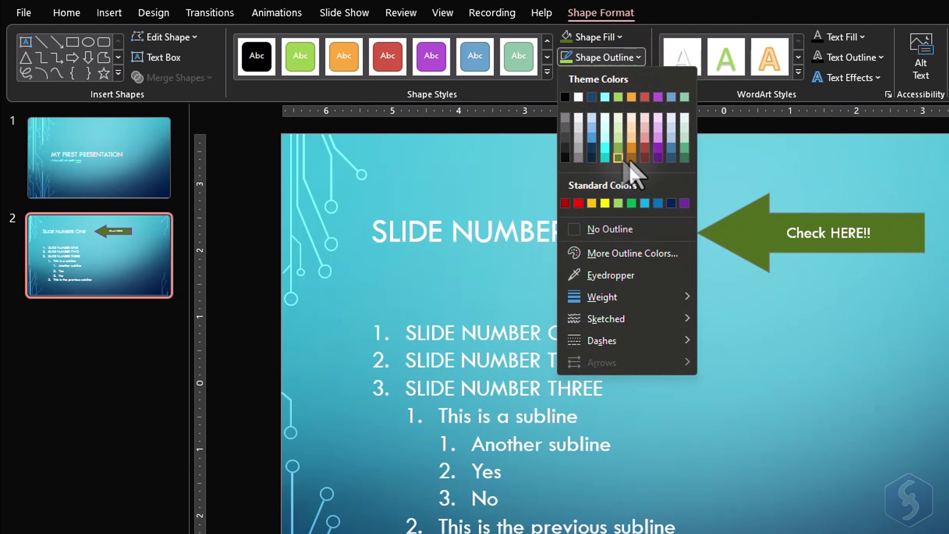
click(621, 297)
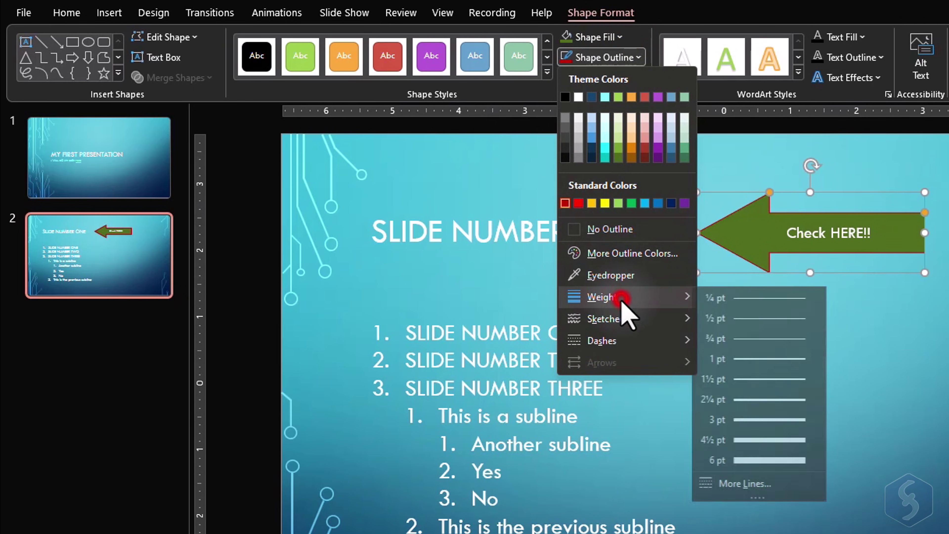
click(755, 399)
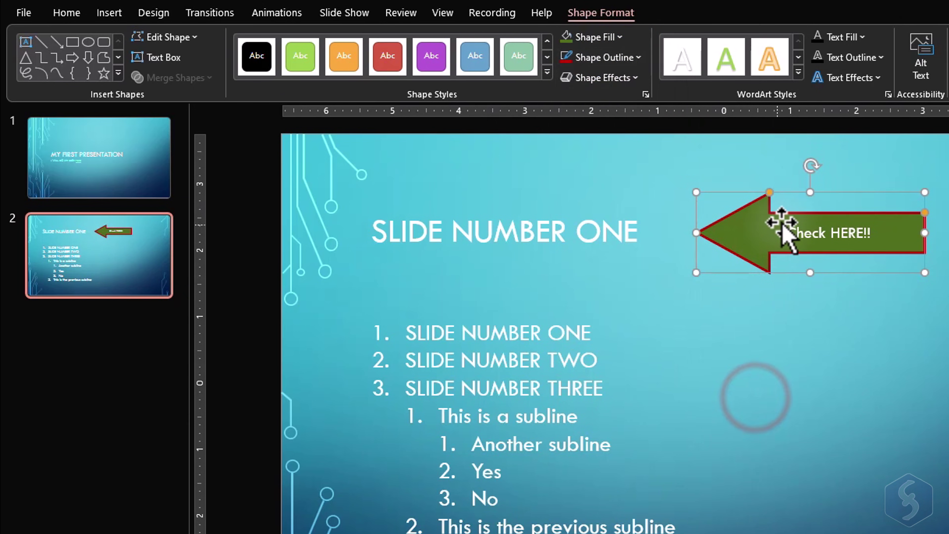
Give the arrow the smallest red glow variation and open the effects available for its text
click(634, 78)
mouse_move(619, 222)
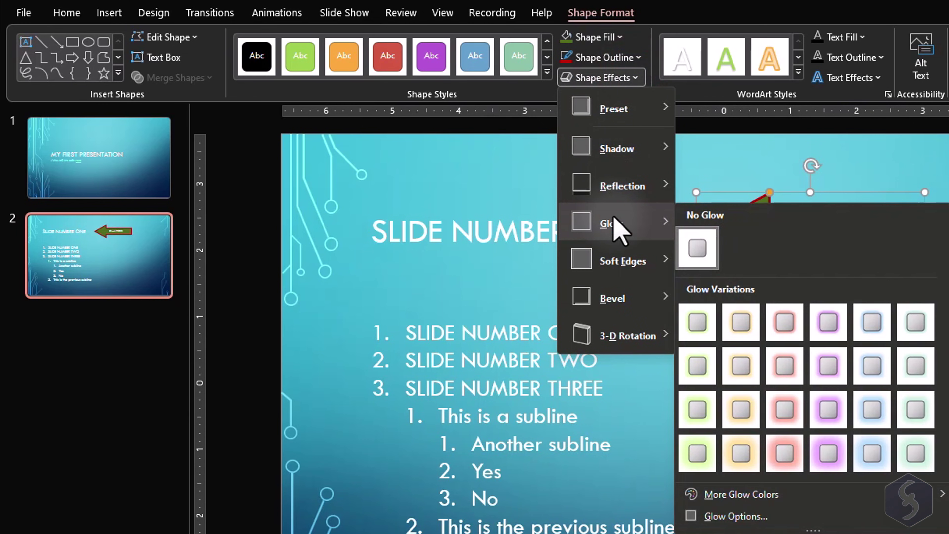
click(786, 329)
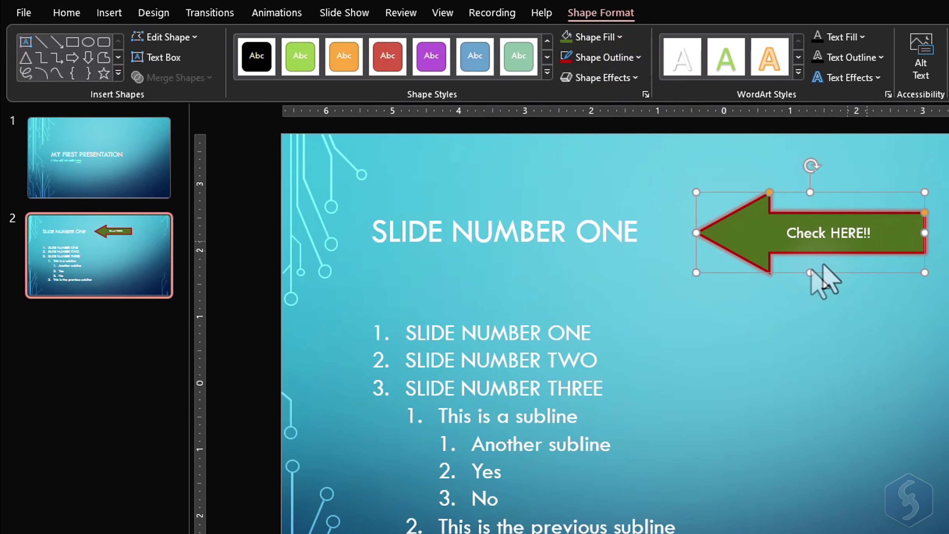
click(575, 35)
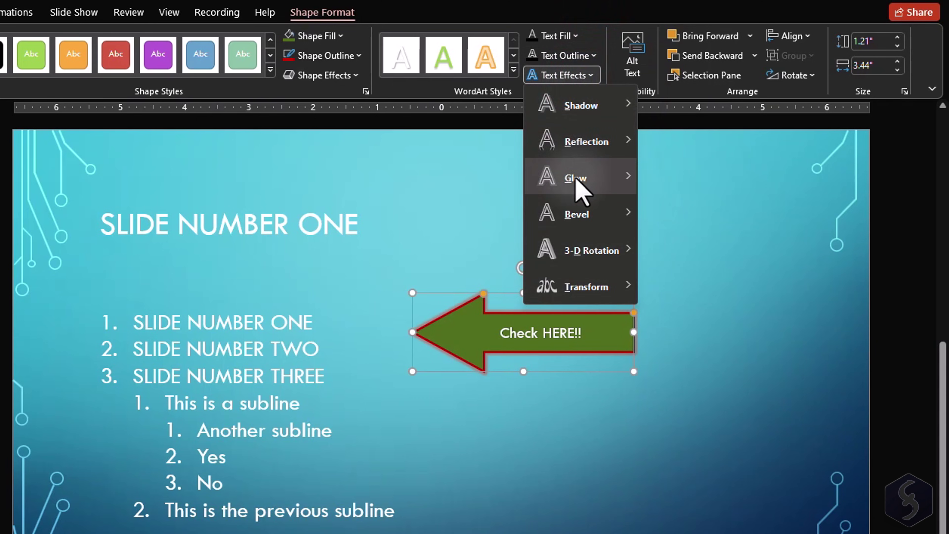
mouse_move(579, 183)
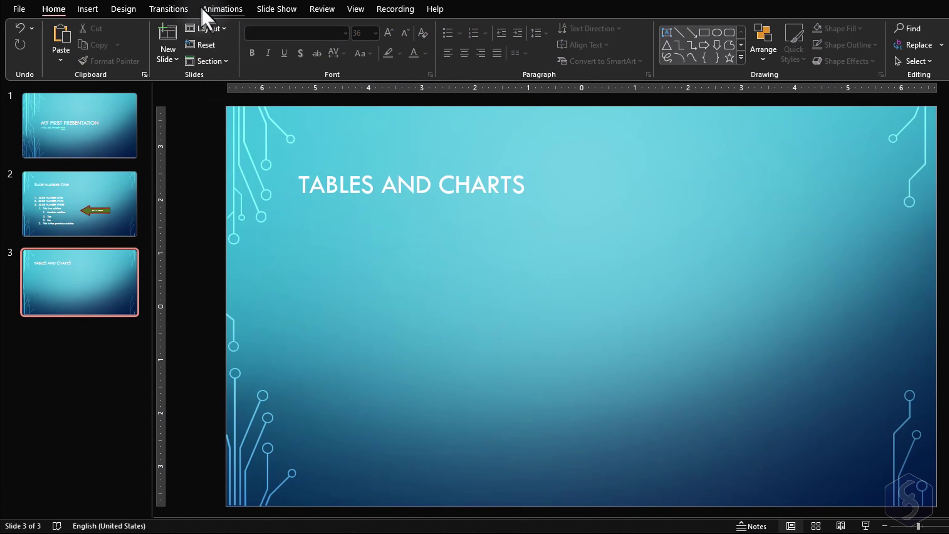
Insert a table of three columns and four rows and move it below the Tables and Charts title
click(90, 8)
click(62, 53)
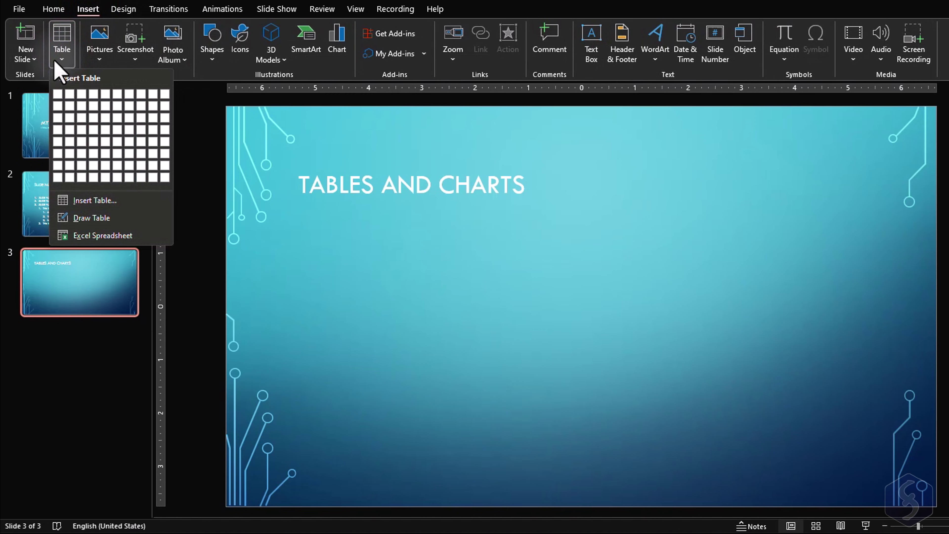
click(82, 130)
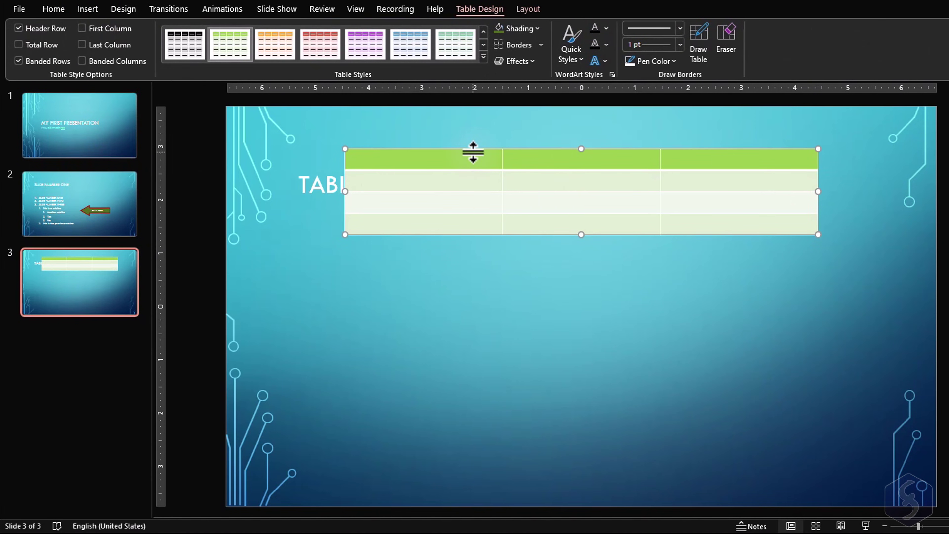
drag(473, 153, 462, 233)
Fill the table with headers Project type, Difficulty, Probability of success and rows Project A Easy 90%, Project B Medium 75%, Project C Medium 80%
click(442, 238)
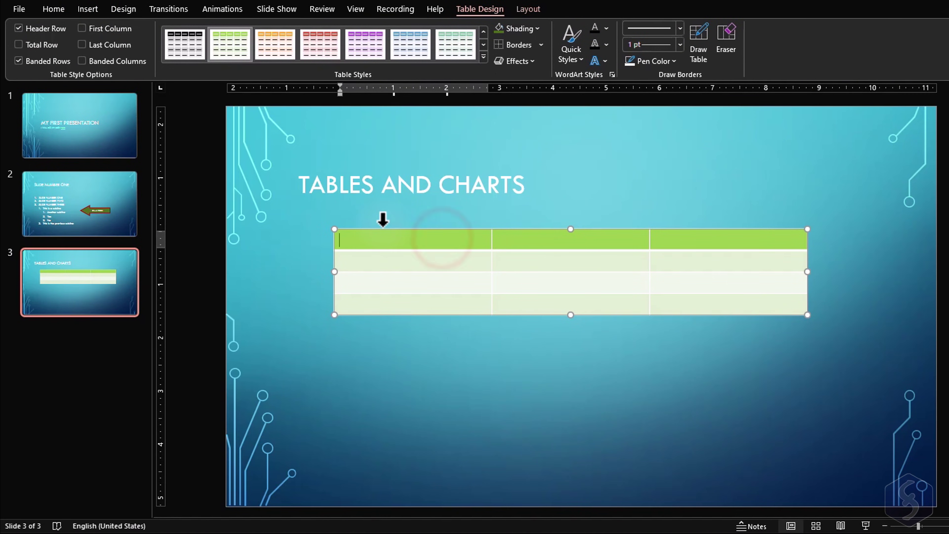
key(Tab)
text(Difficulty)
key(Tab)
text(Probability of success)
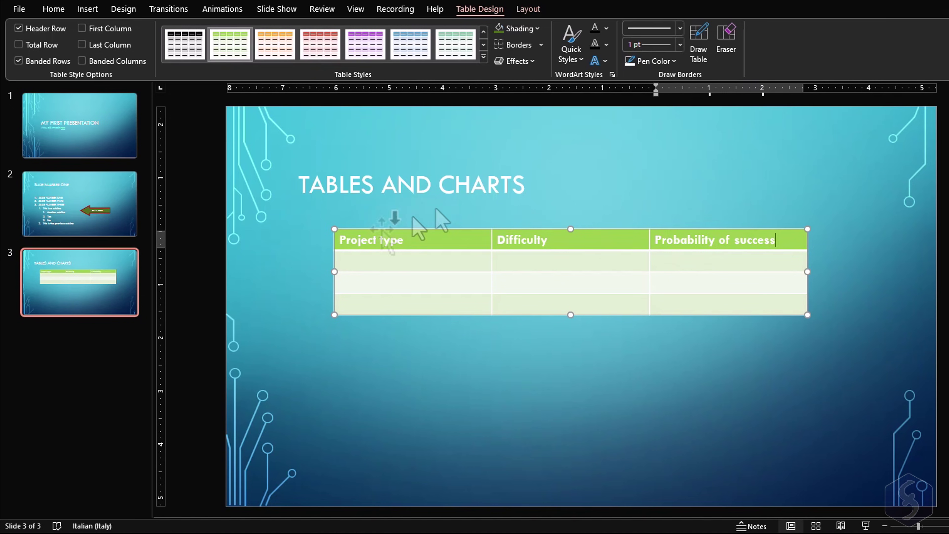
key(Tab)
text(Project A)
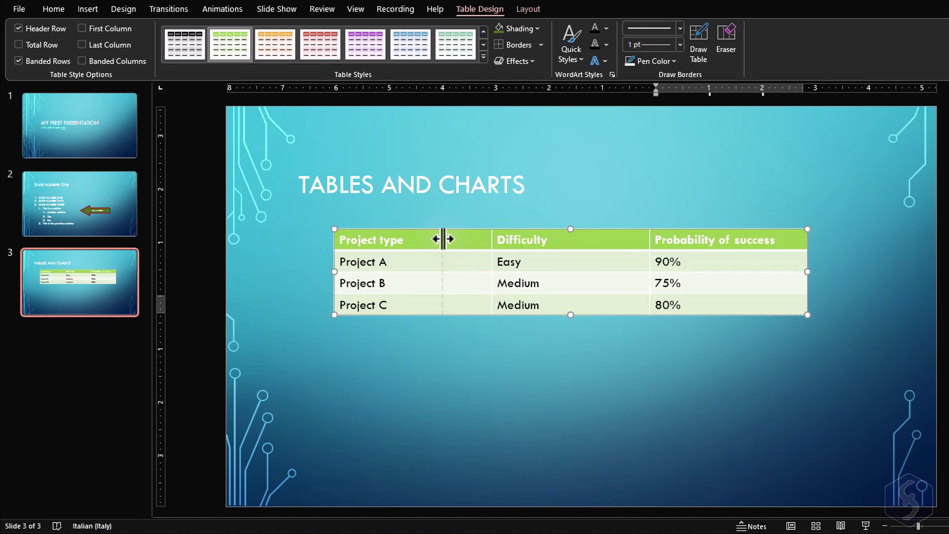
Narrow the first two columns and reposition the table below and beside the title at about 6.19" by 2.59"
drag(444, 239, 444, 239)
drag(642, 245, 585, 246)
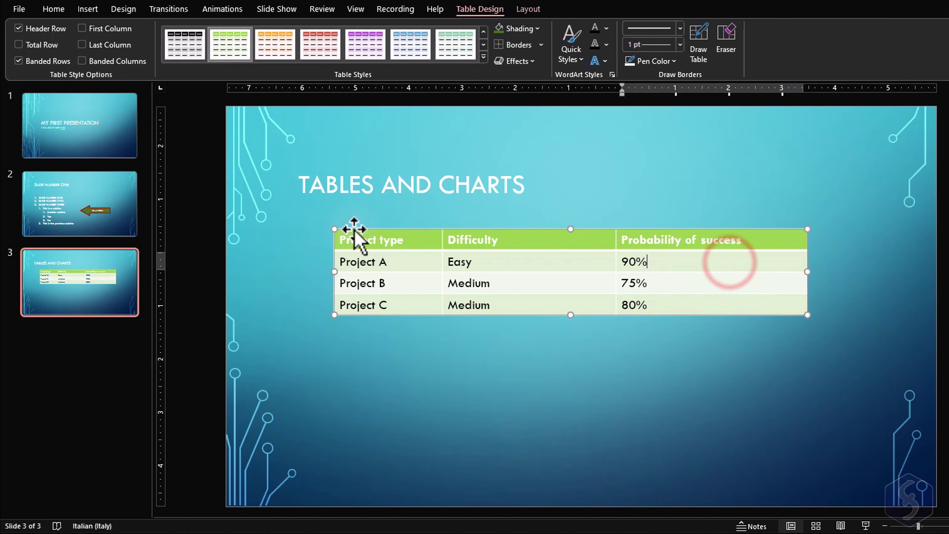
click(354, 228)
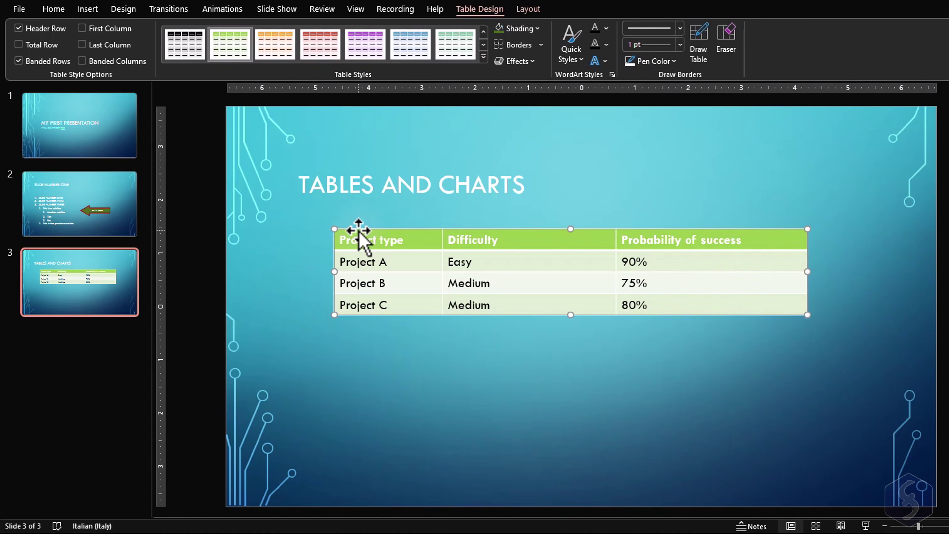
drag(359, 228, 533, 217)
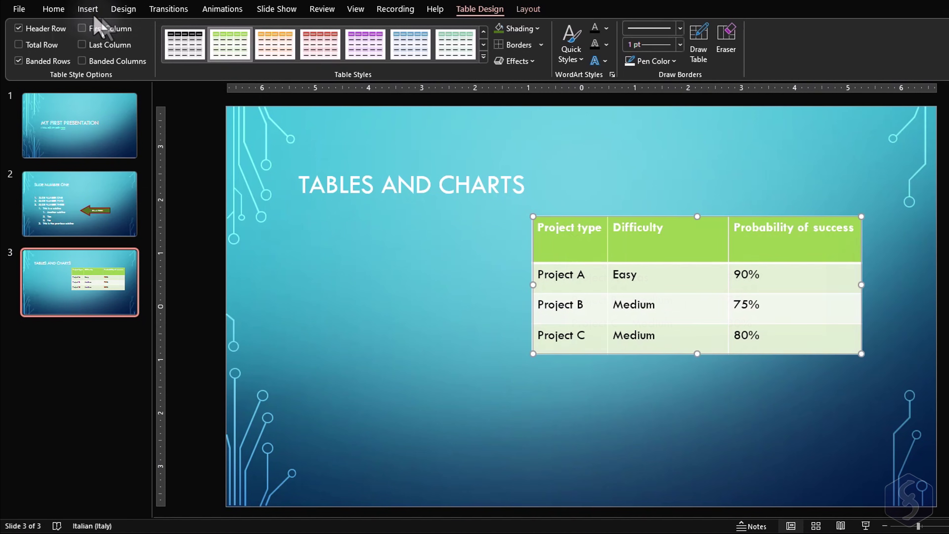
Try bold red text on the Easy and 90% cells of the Project A row, and undo it
click(53, 8)
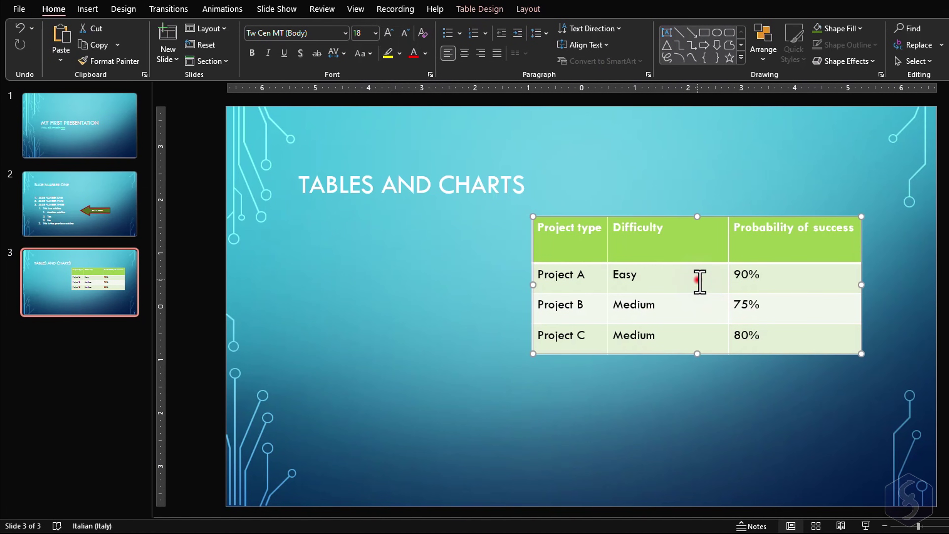
drag(697, 281, 613, 275)
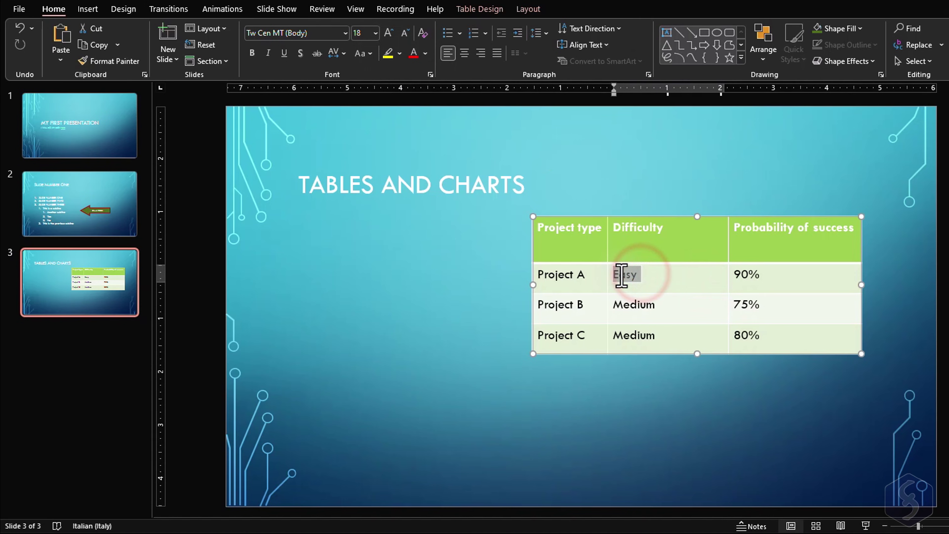
click(411, 56)
drag(670, 276, 769, 278)
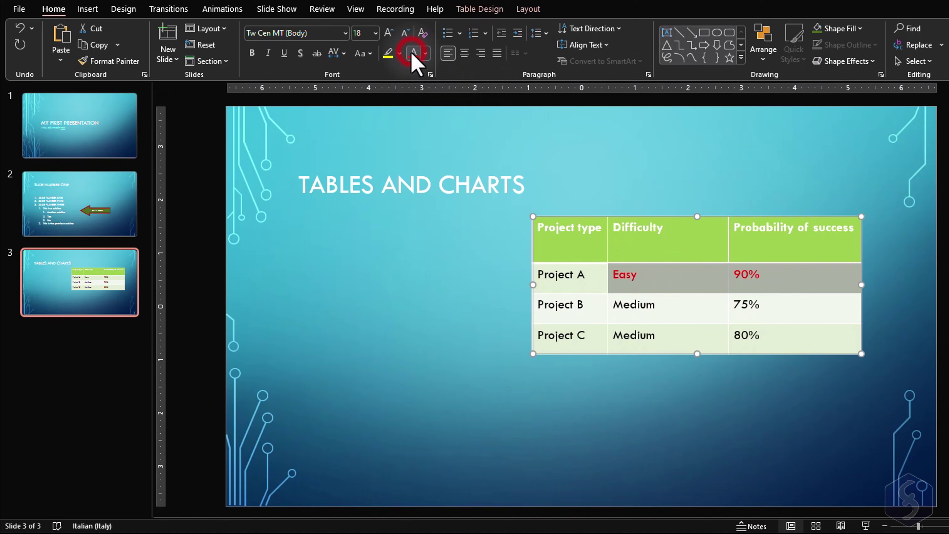
click(677, 255)
key(ctrl+z)
Select the whole table and apply the blue table style with banded rows
click(643, 218)
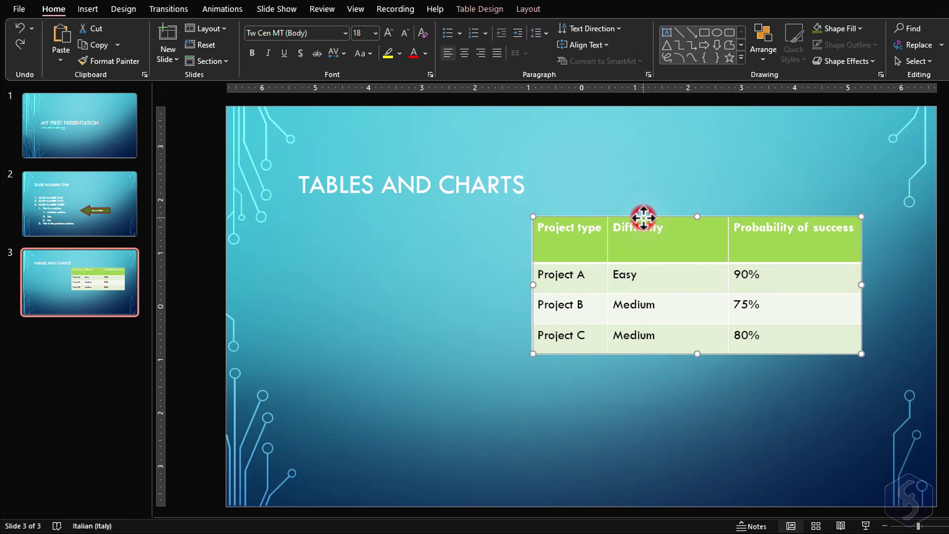
click(495, 5)
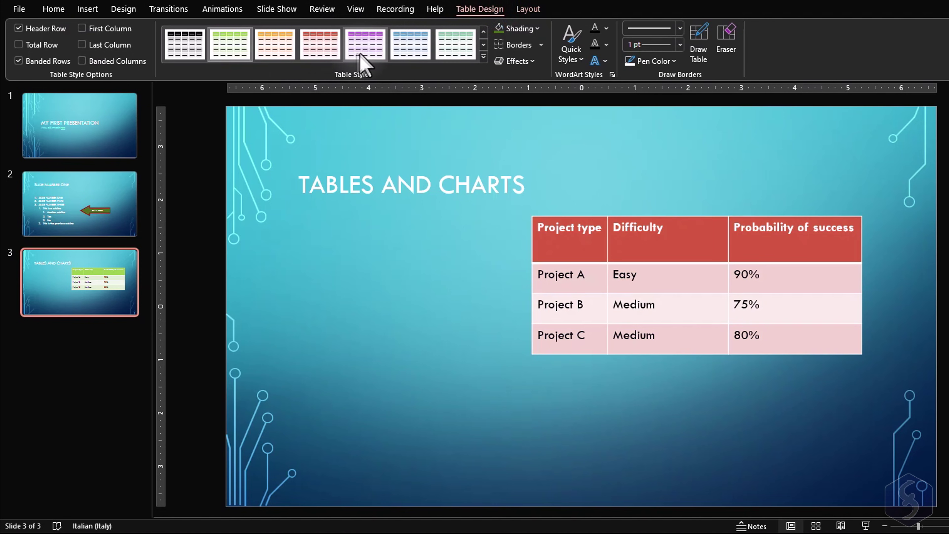
click(410, 44)
Try turquoise shading and a thin red outer border on the Difficulty and Probability cells of Projects A and B, and undo the formatting
drag(621, 279, 790, 320)
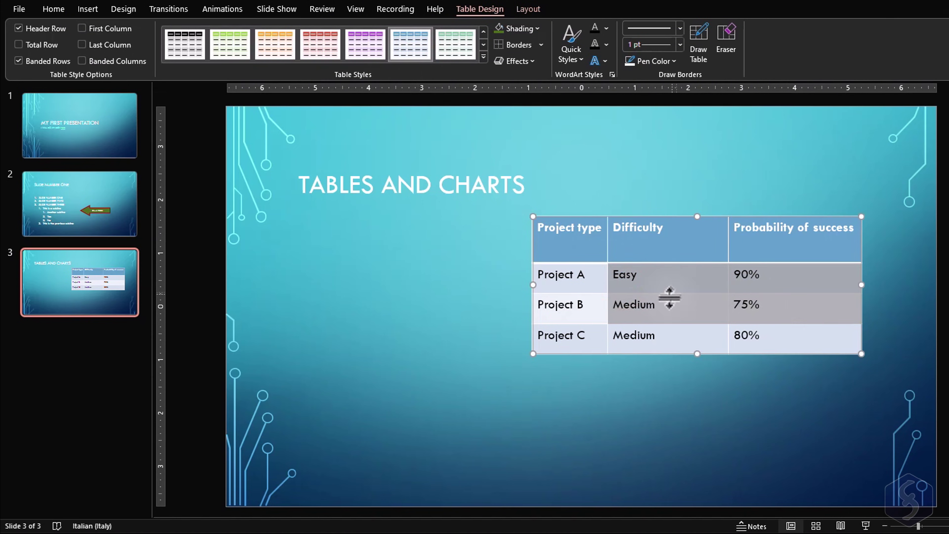
click(536, 29)
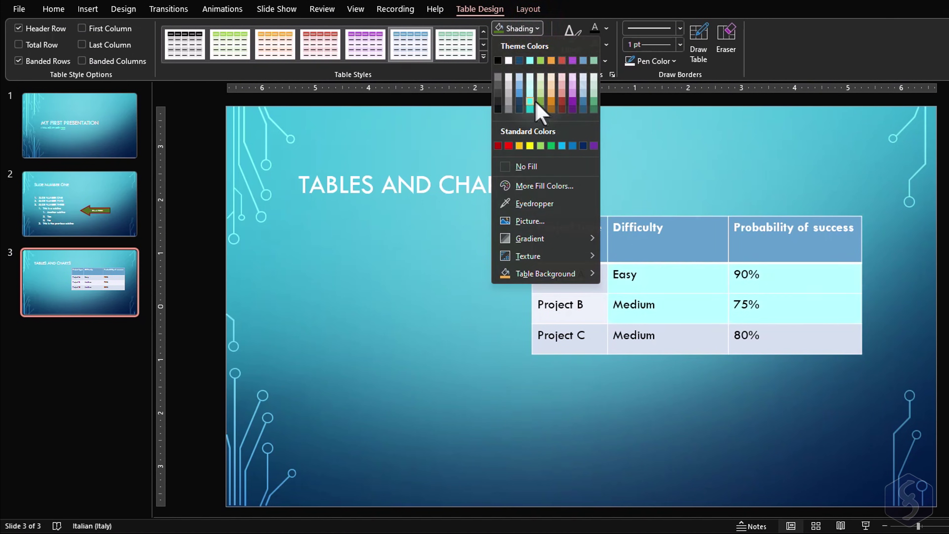
click(518, 28)
click(540, 44)
click(530, 99)
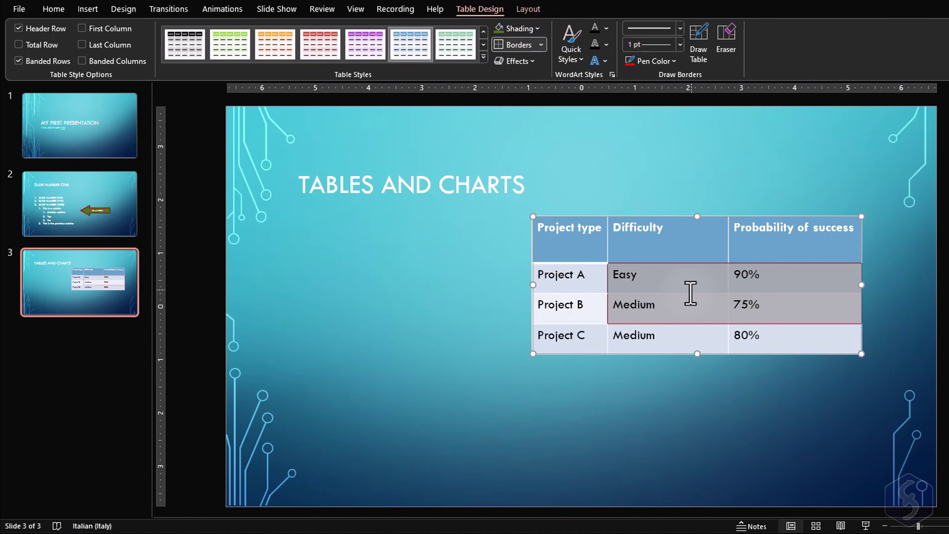
click(691, 293)
key(ctrl+z)
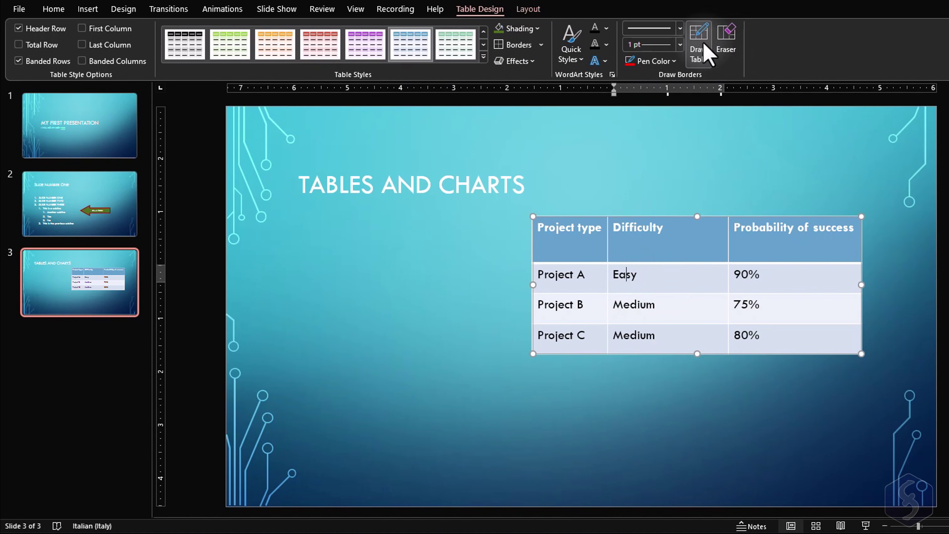
Try drawing a thin red border after the first column and a 3 pt dashed red border after the second
click(702, 47)
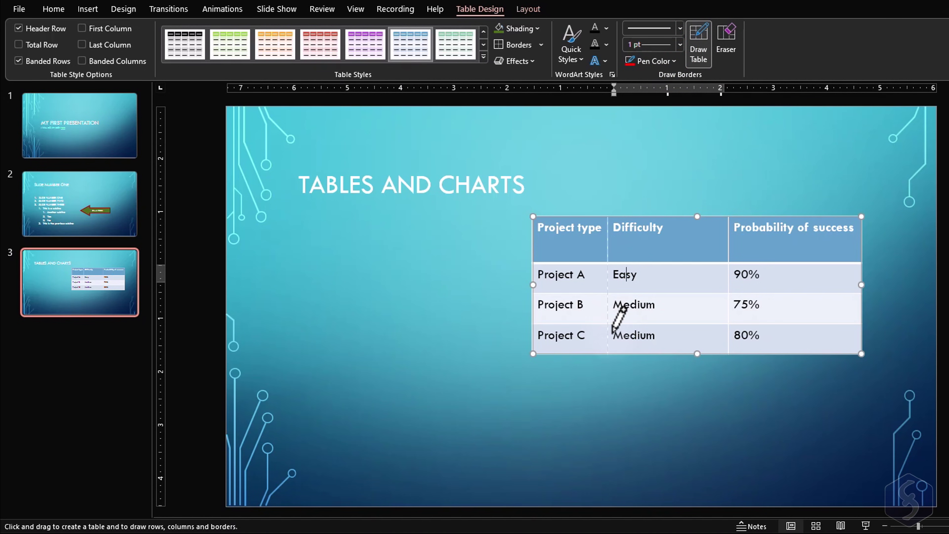
drag(612, 332, 625, 244)
click(680, 28)
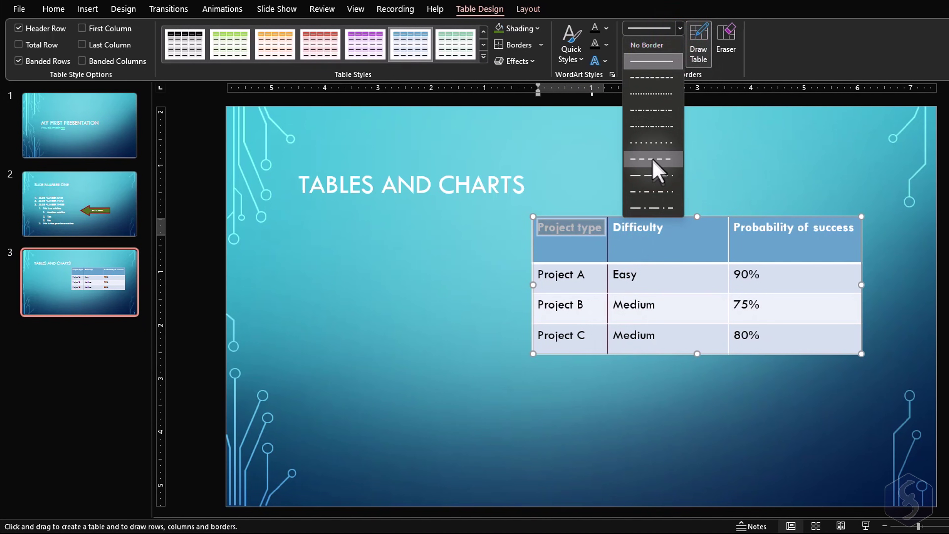
click(656, 169)
drag(728, 227, 731, 337)
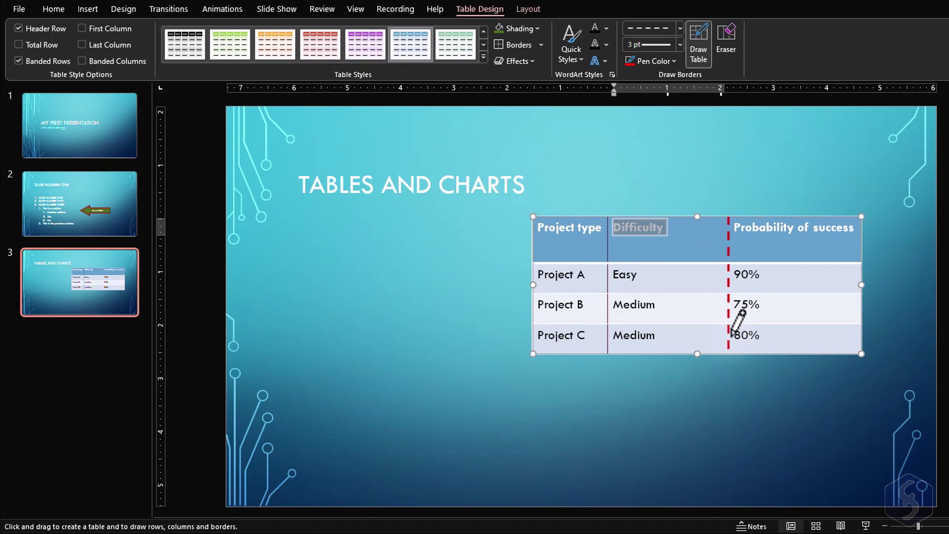
Try deleting the Project B row and adding a column before Difficulty, undoing each change
click(528, 9)
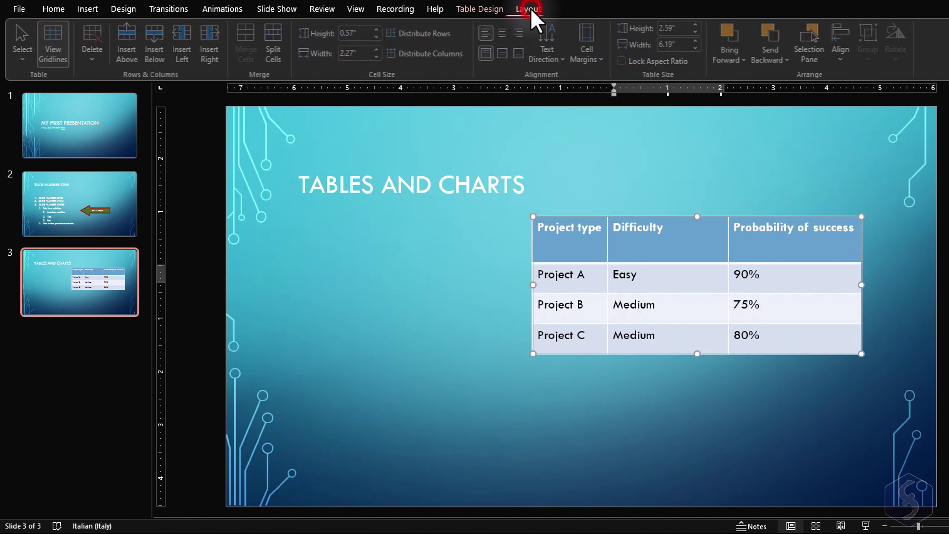
click(651, 273)
drag(625, 305, 766, 304)
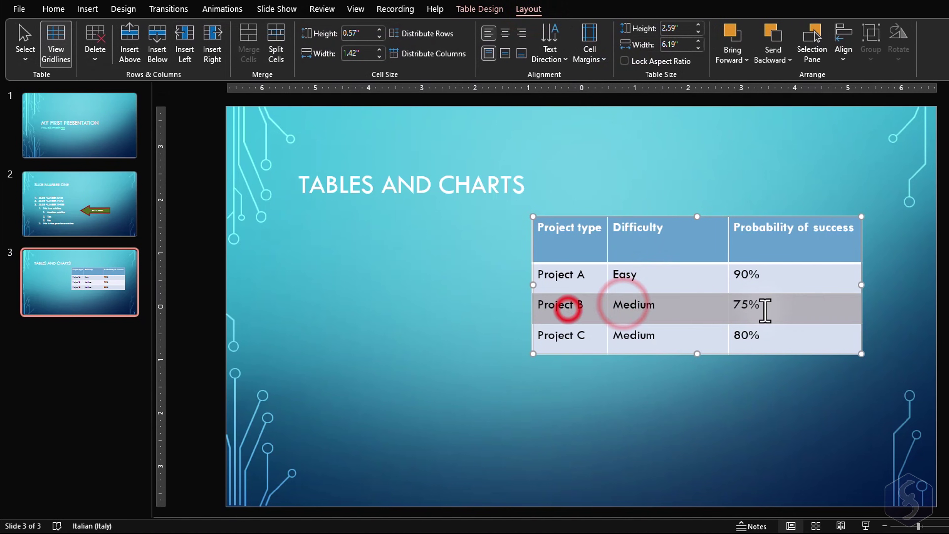
click(95, 56)
click(130, 96)
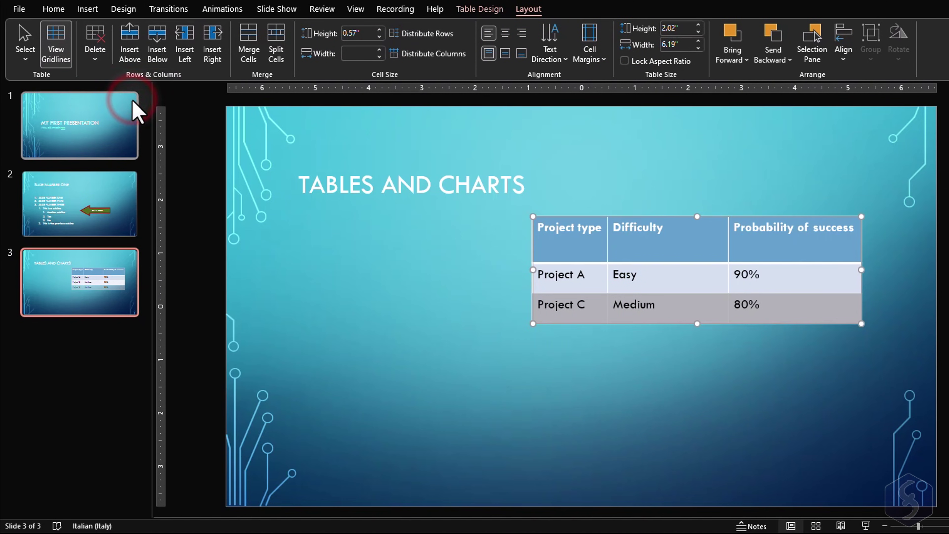
key(ctrl+z)
click(186, 42)
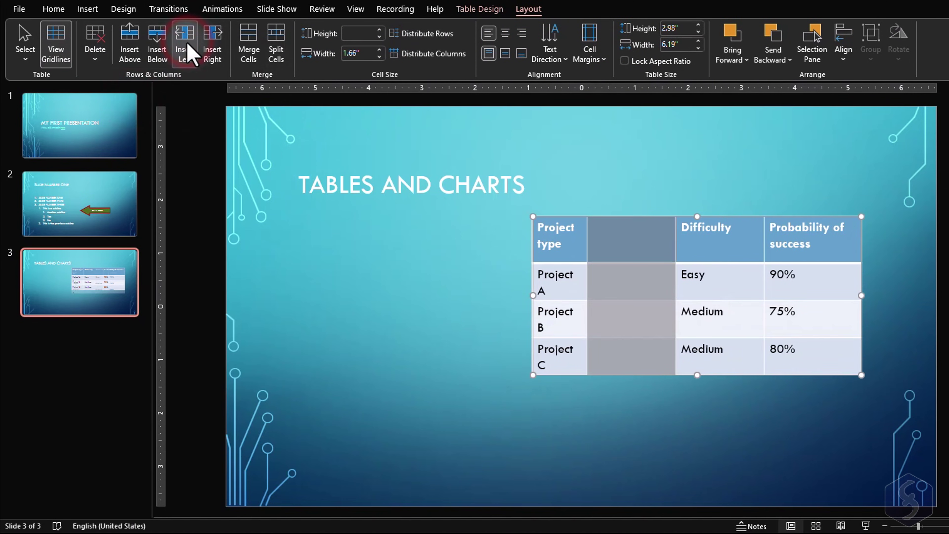
key(ctrl+z)
Try splitting Project B's Difficulty cell into two columns and entering Easy in the new cell
click(276, 50)
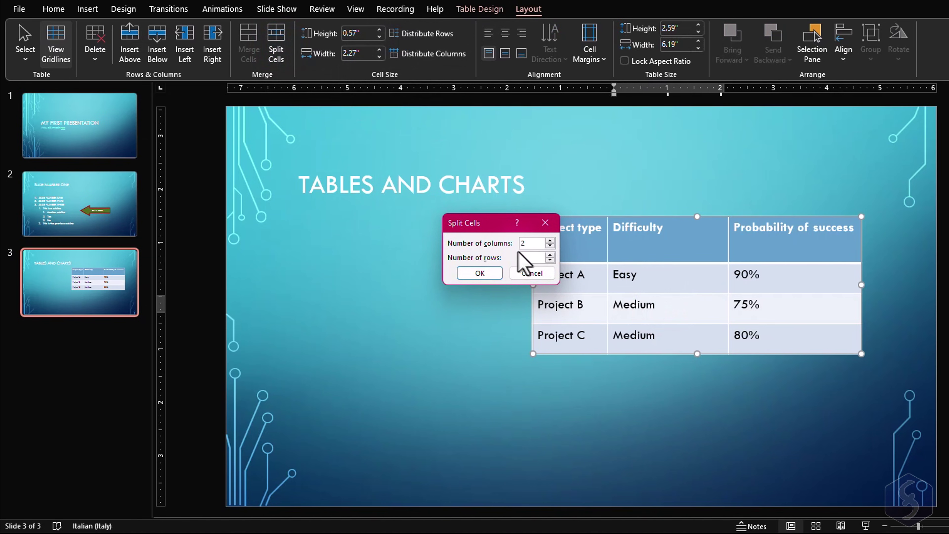
click(481, 274)
click(657, 304)
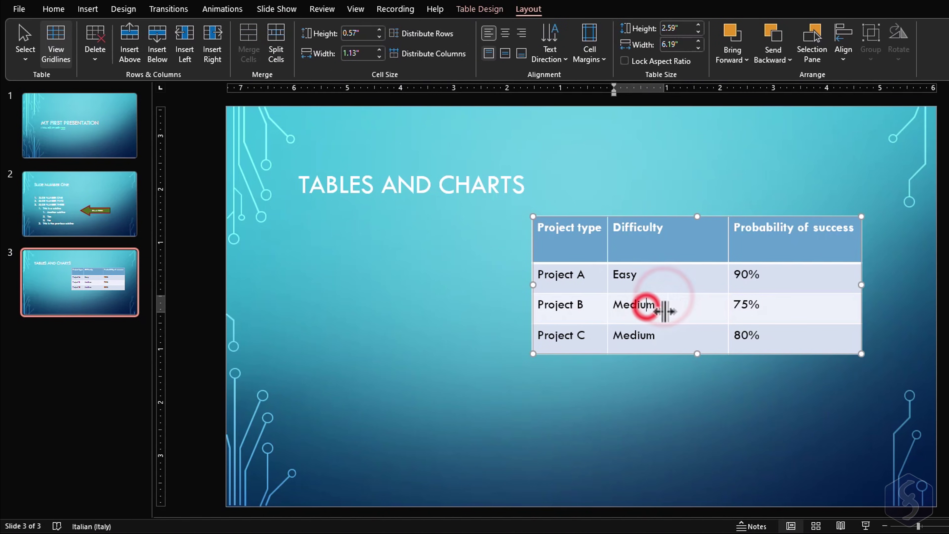
click(687, 309)
Merge the Difficulty cells of Project B and Project C into one cell reading Medium
click(654, 299)
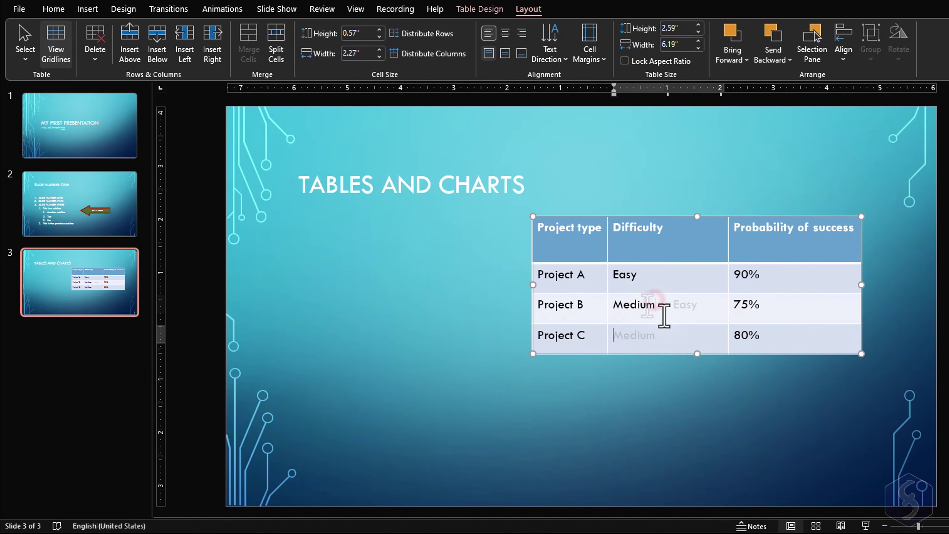
drag(659, 321, 657, 329)
click(249, 43)
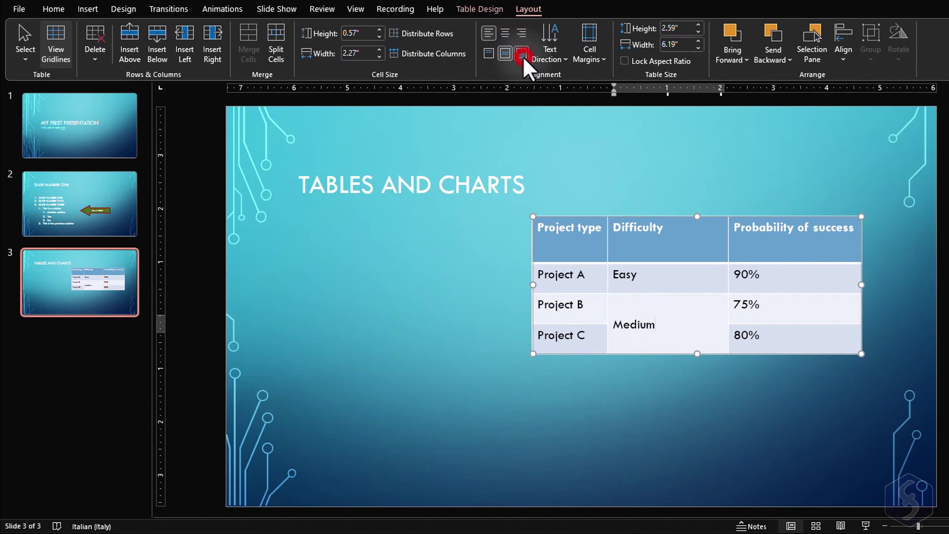
Set the Difficulty values in the bar chart's data sheet to 9 for Project A and 5 for Projects B and C
text(9)
key(Return)
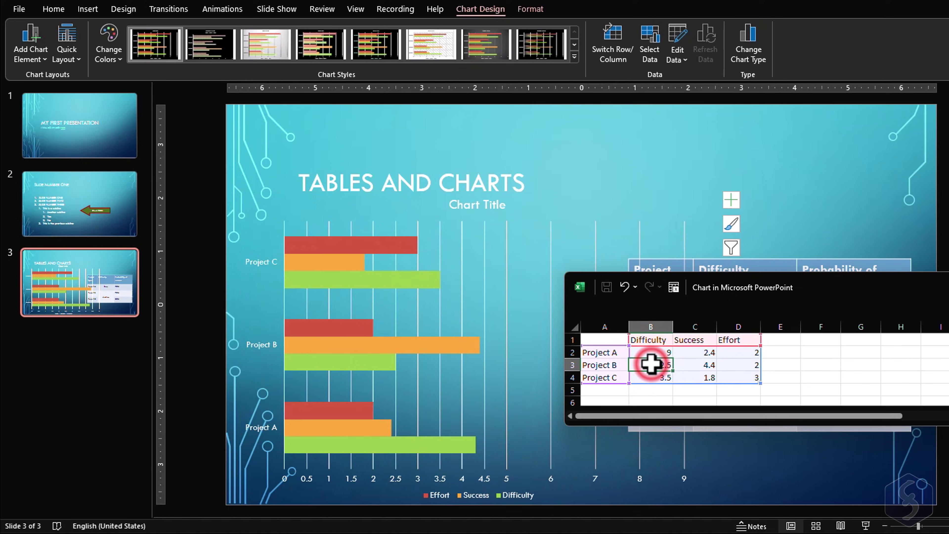
text(5)
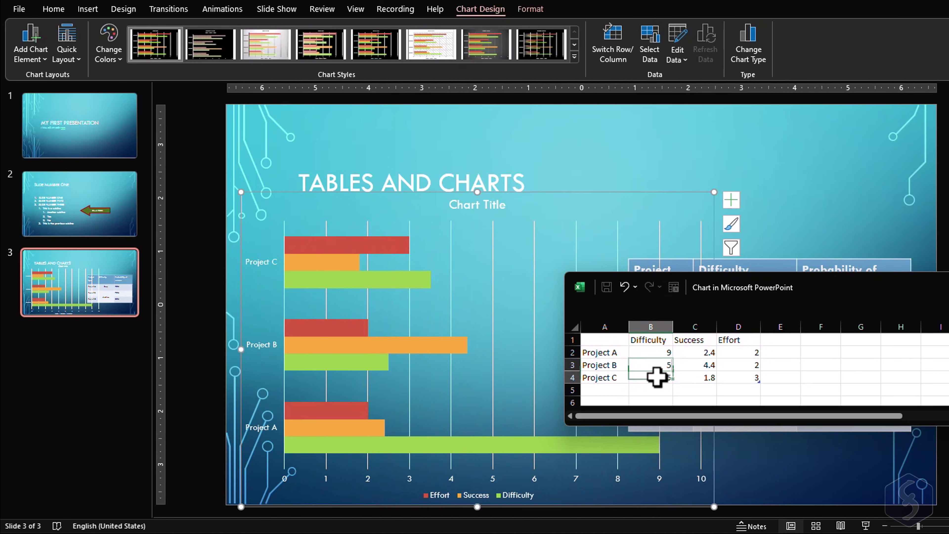
click(654, 376)
text(5)
click(714, 352)
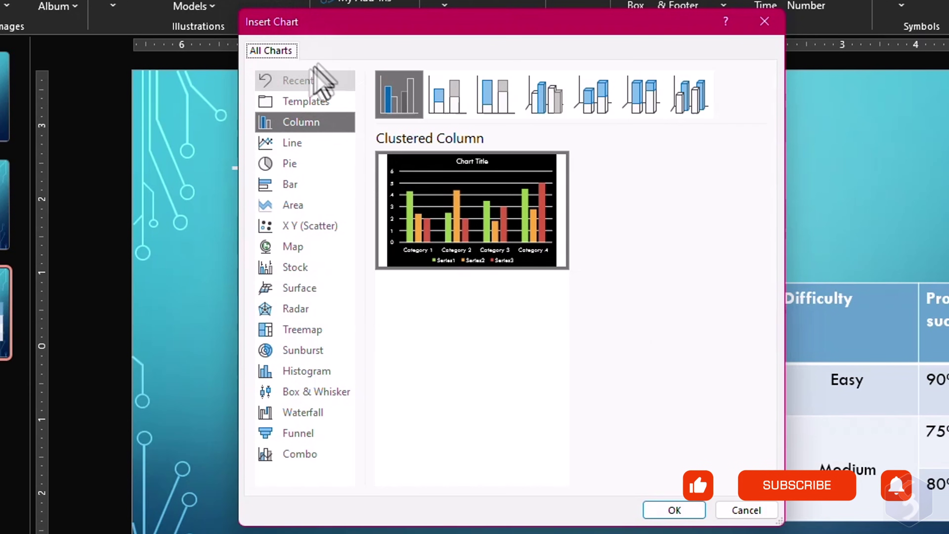
Browse the Line, Pie, Bar and Area chart types available for insertion
click(299, 142)
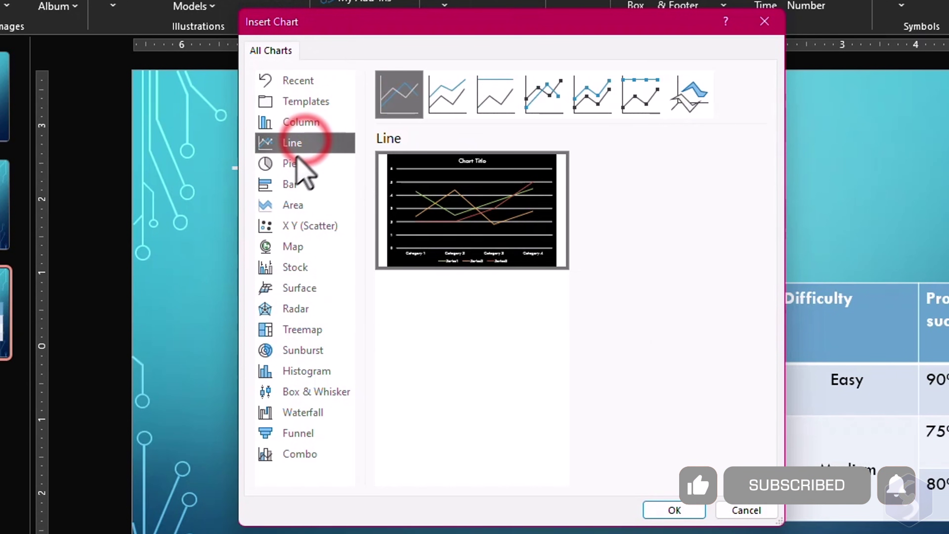
click(299, 164)
click(293, 184)
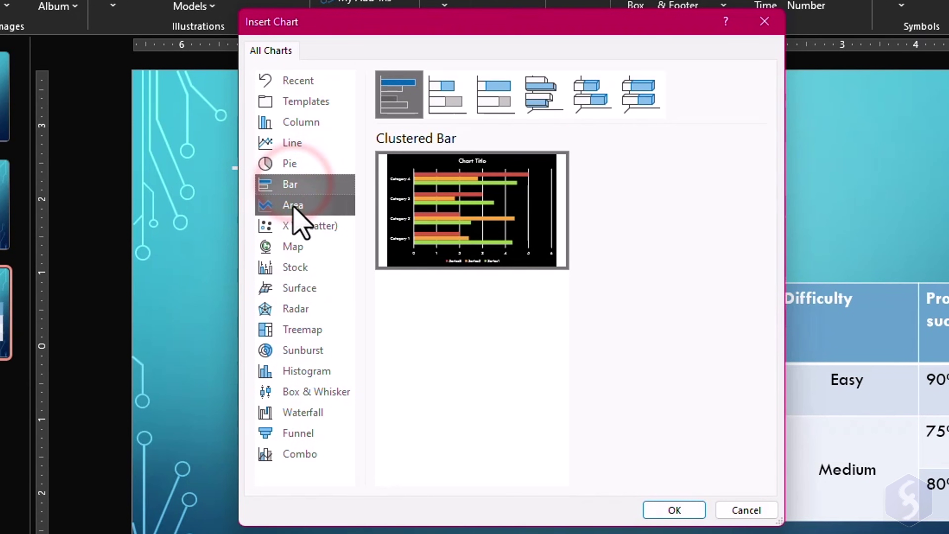
click(295, 205)
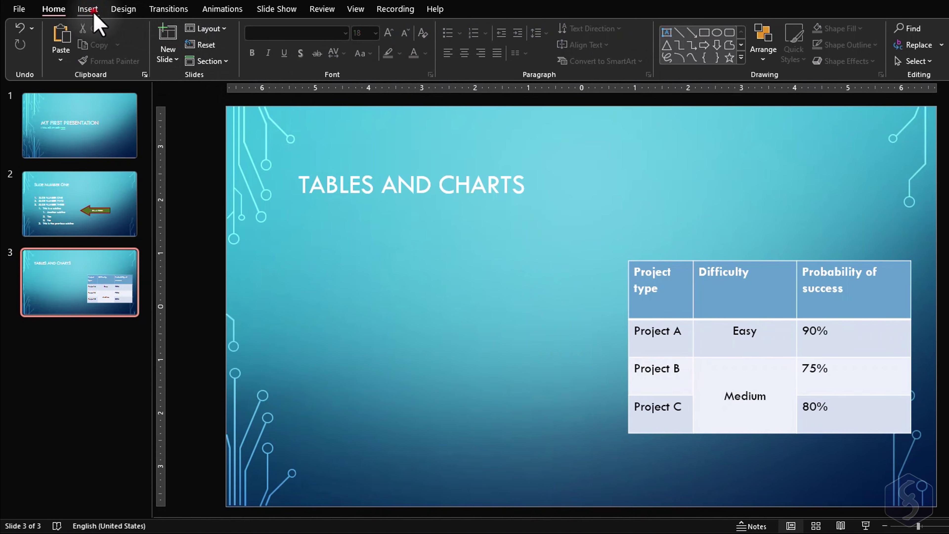
Insert a clustered bar chart on the Tables and Charts slide and delete the Category 4 row from its data sheet
click(89, 9)
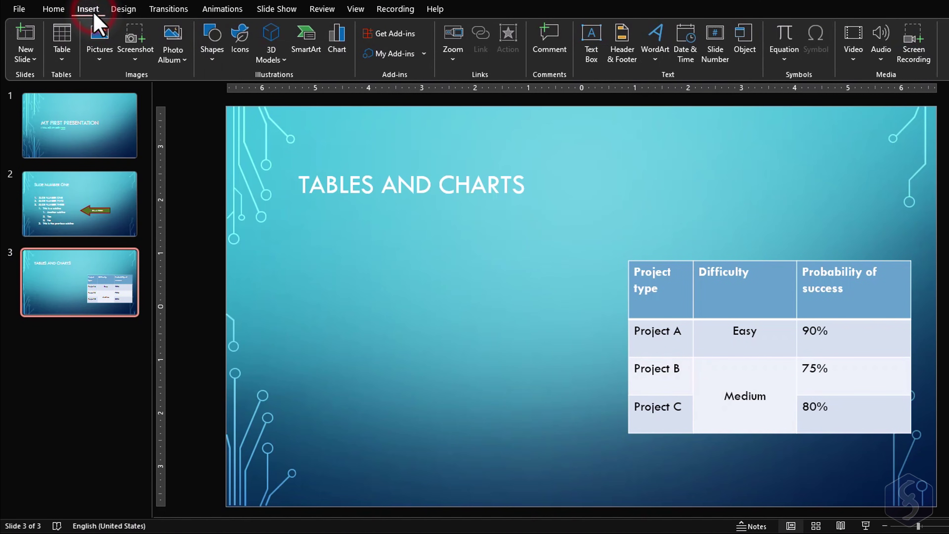
click(338, 52)
click(352, 220)
click(347, 235)
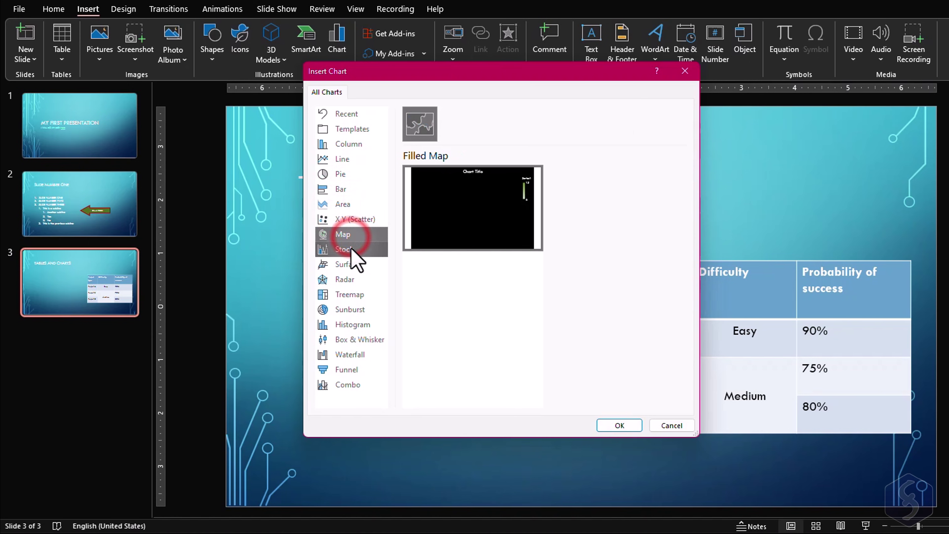
click(341, 189)
click(616, 422)
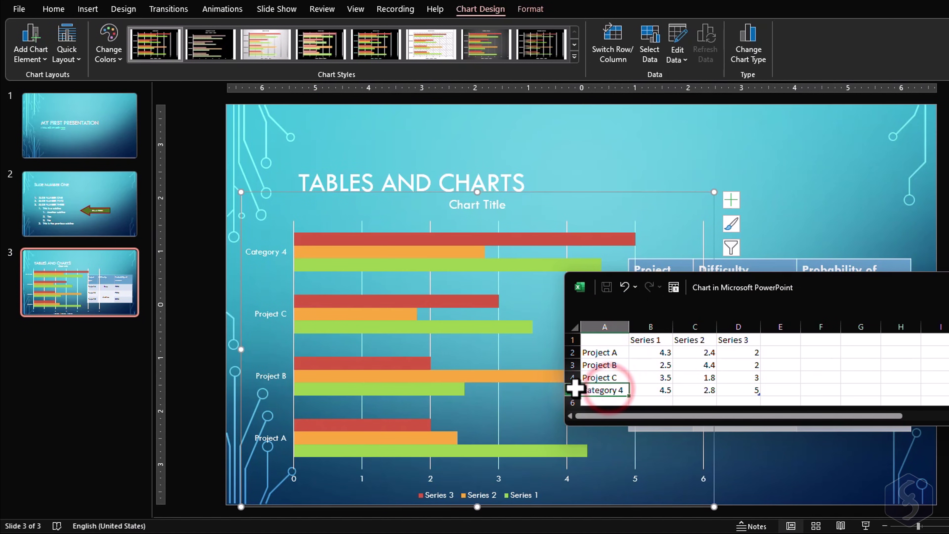
right_click(573, 390)
click(611, 289)
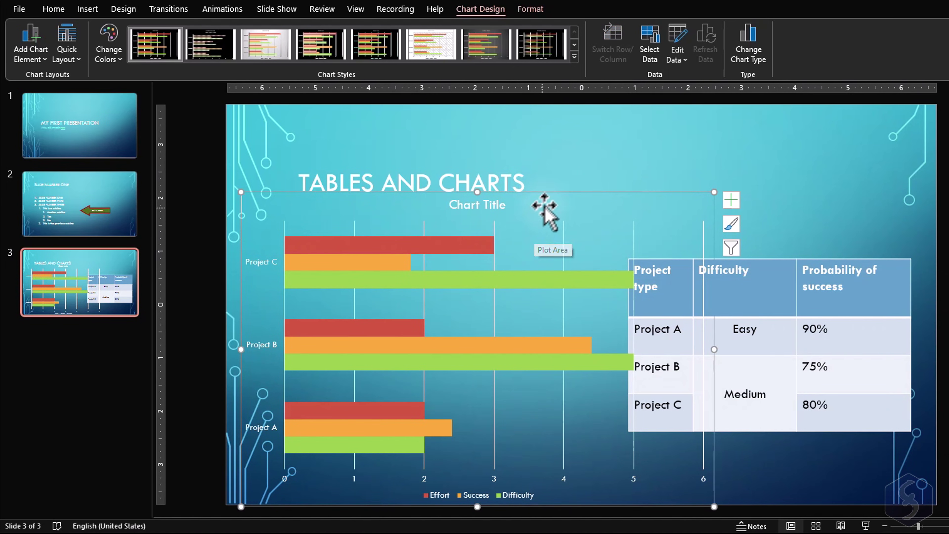
Shrink the bar chart to about 4.5 by 6.8 inches so it sits beside the table, and hide its chart title
drag(487, 187, 479, 184)
drag(705, 190, 619, 250)
click(616, 235)
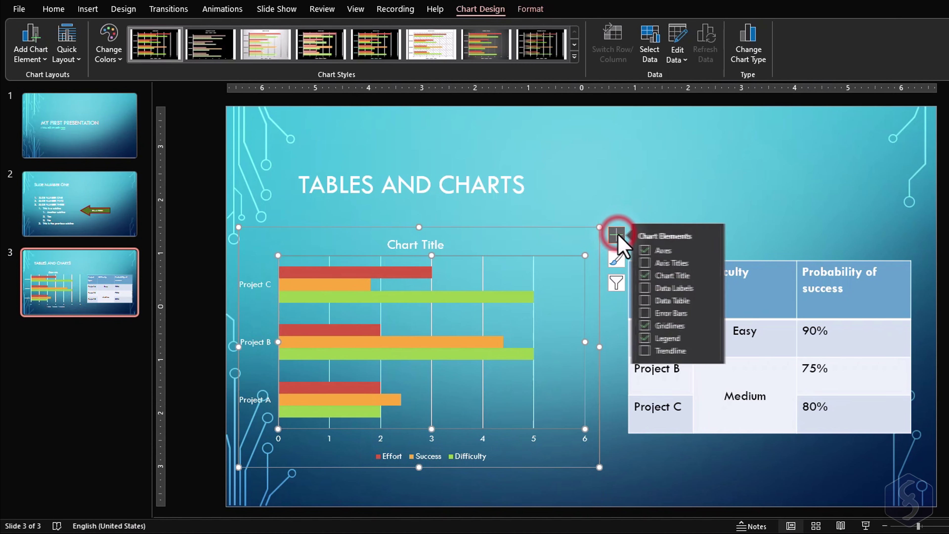
click(646, 276)
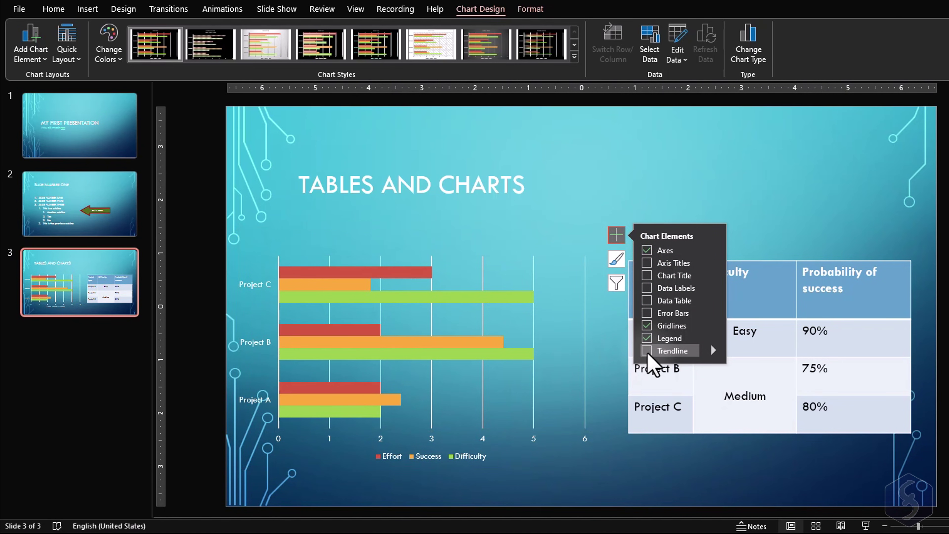
Try several chart styles and apply the one with gradient bars, data labels and an uppercase title
click(229, 56)
click(275, 49)
click(321, 56)
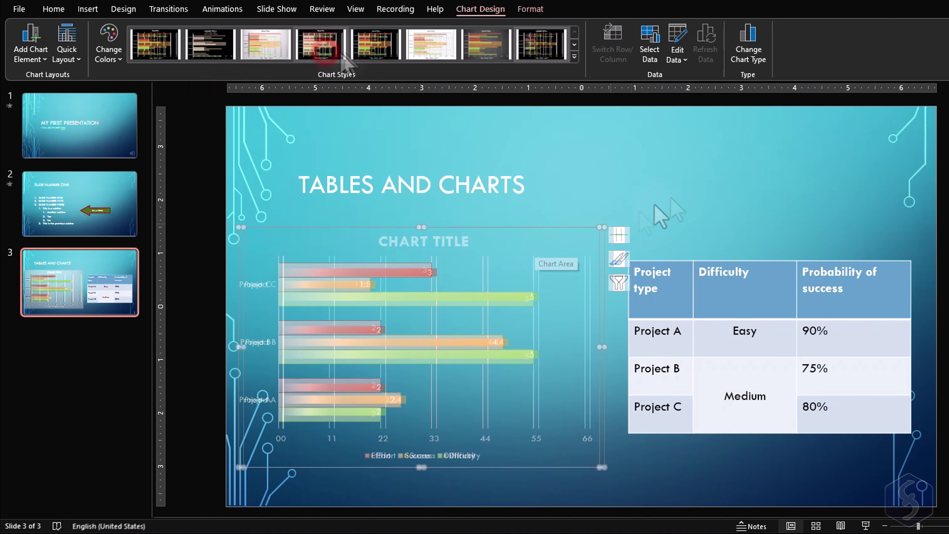
Try changing the bar chart's type to Area and undo the change
click(751, 58)
click(353, 205)
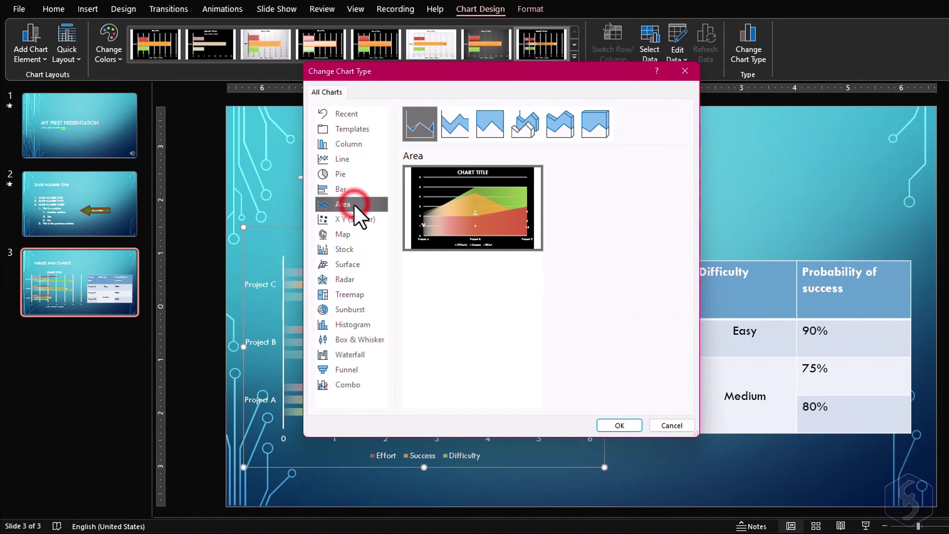
click(617, 425)
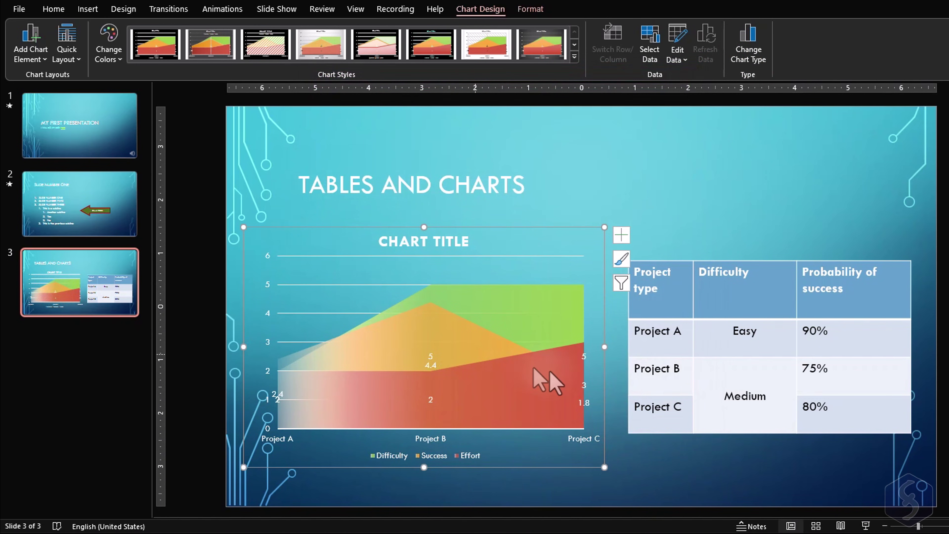
key(ctrl+z)
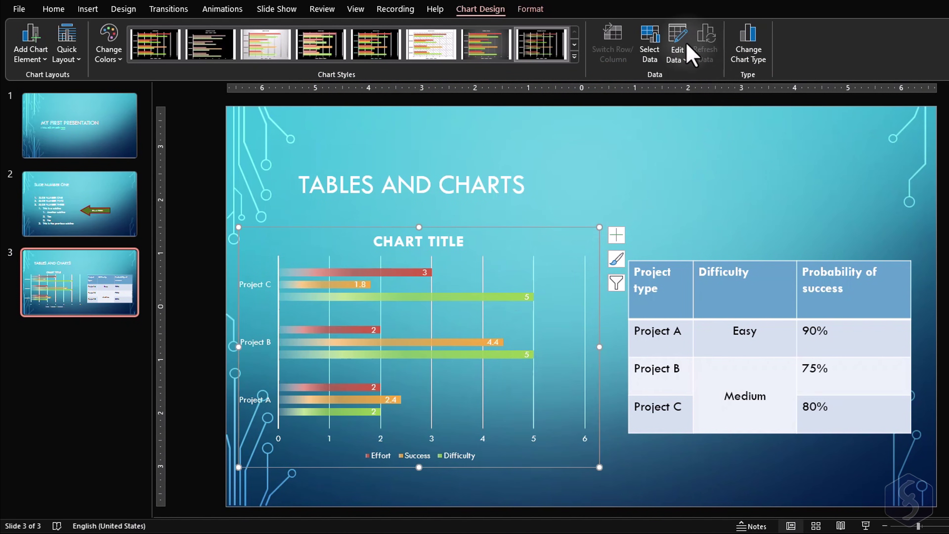
Exclude Project B and Project C from the chart's category labels, and briefly view the chart's data sheet
click(652, 47)
click(531, 240)
click(531, 255)
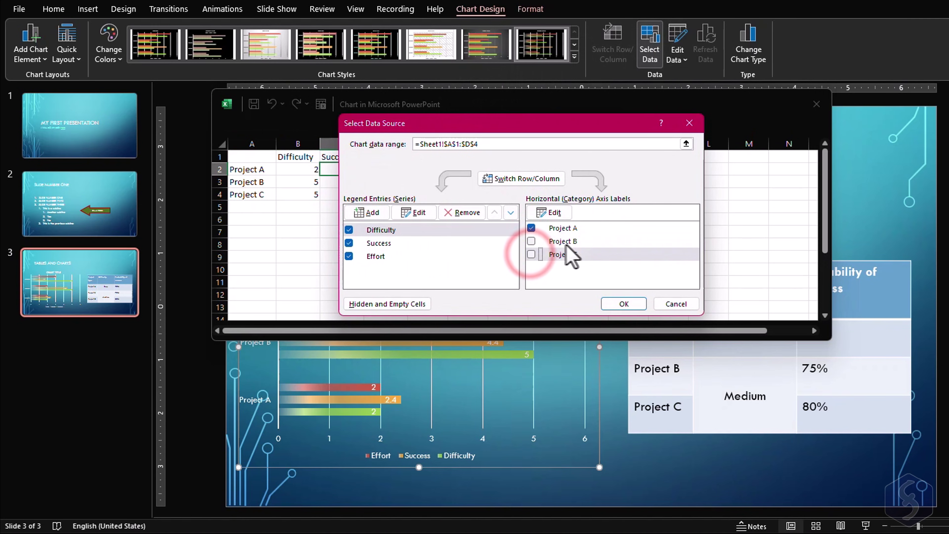
click(623, 304)
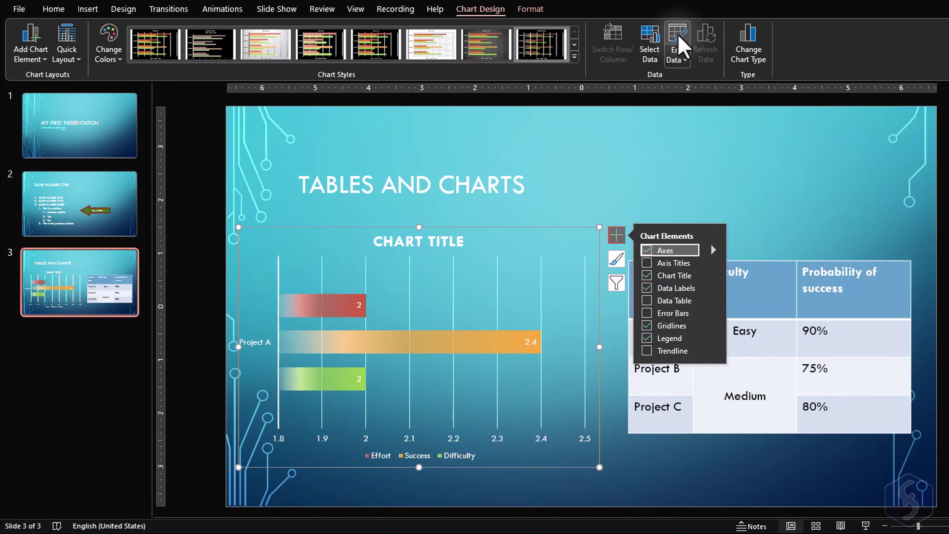
click(678, 38)
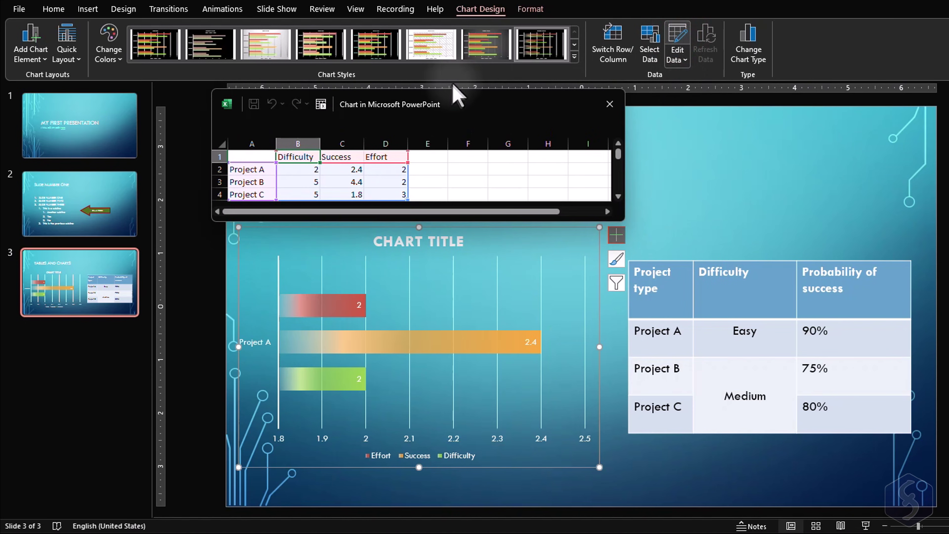
click(610, 104)
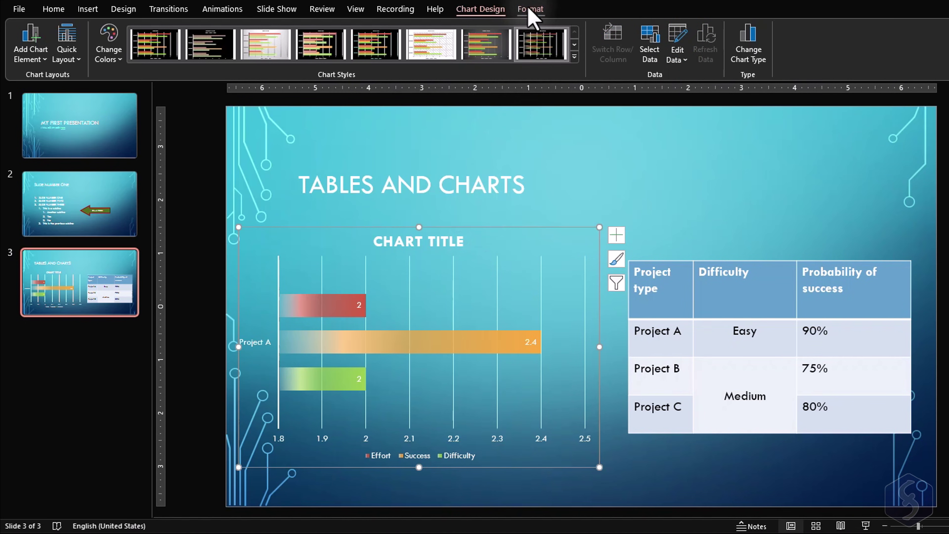
Give the chart area a red outline and set a thicker outline weight
click(530, 10)
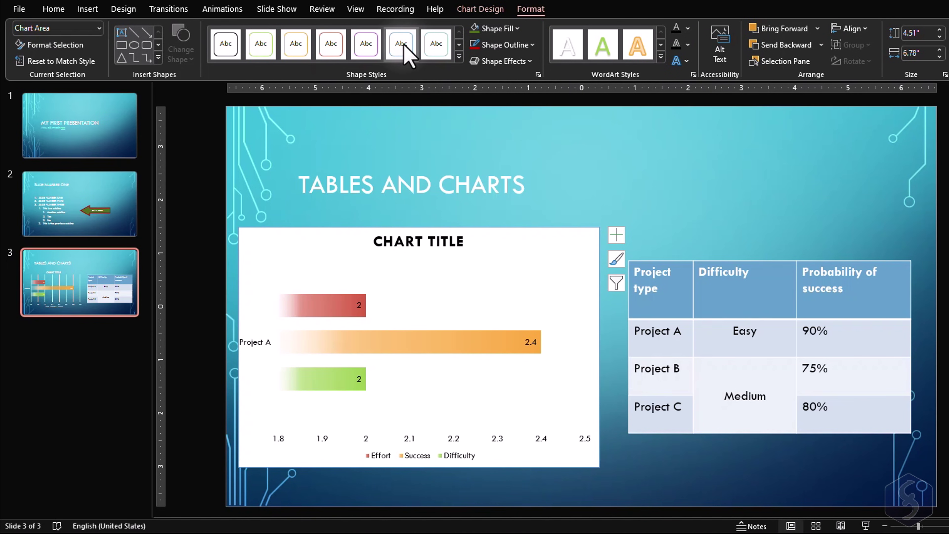
click(532, 44)
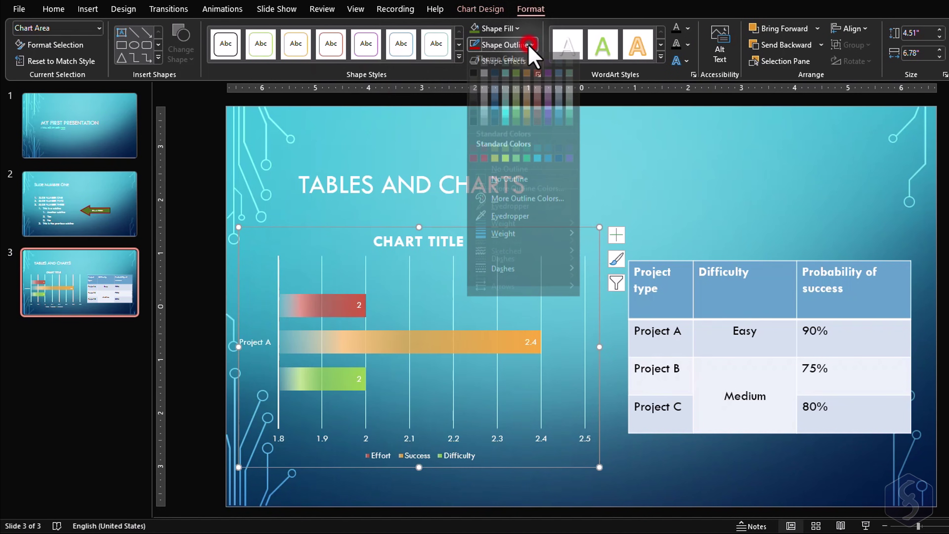
click(484, 162)
click(519, 45)
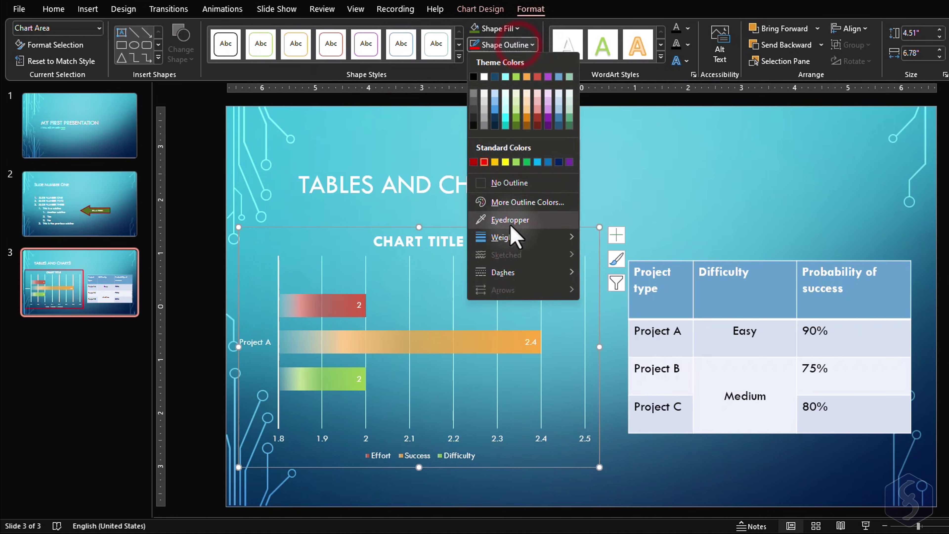
mouse_move(517, 237)
click(625, 320)
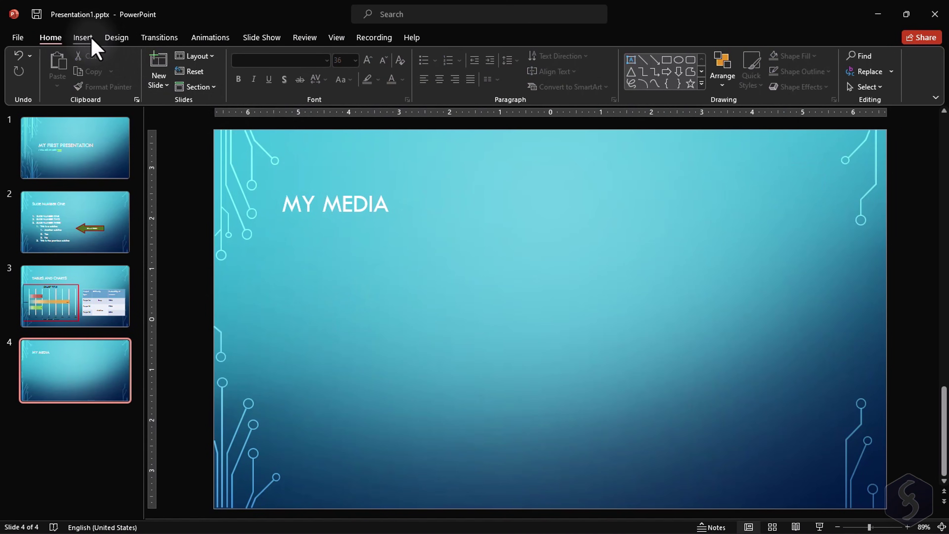
Insert the picture IMG_20210720_111014.jpg from this device on the My Media slide
click(91, 40)
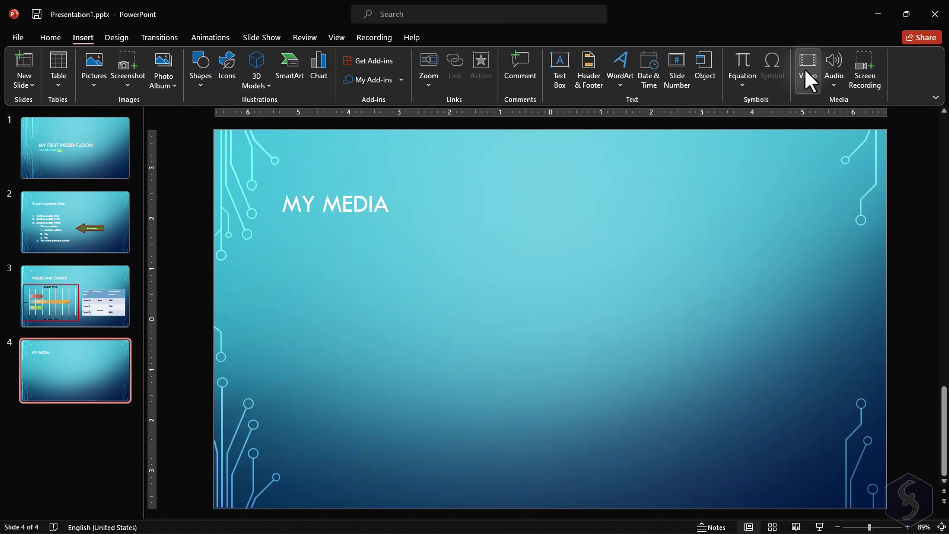
click(92, 84)
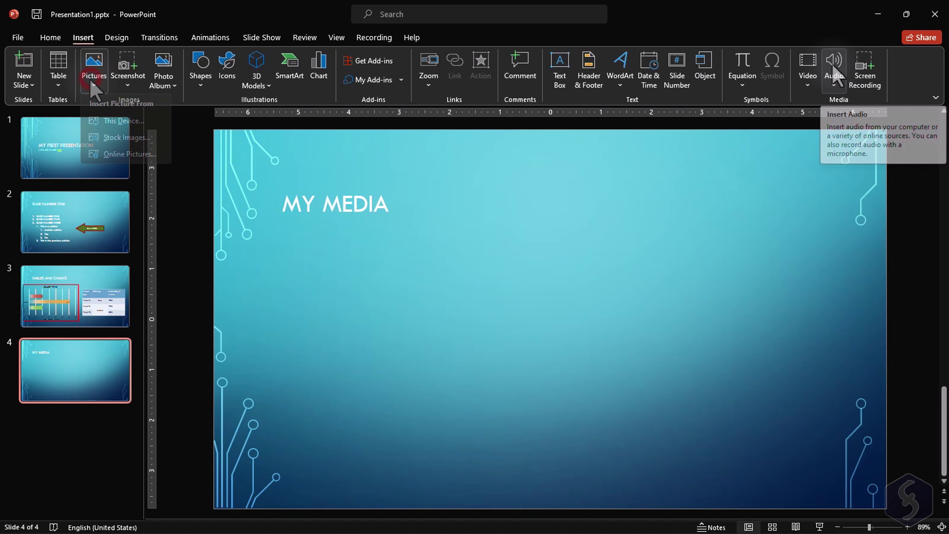
click(124, 121)
click(409, 214)
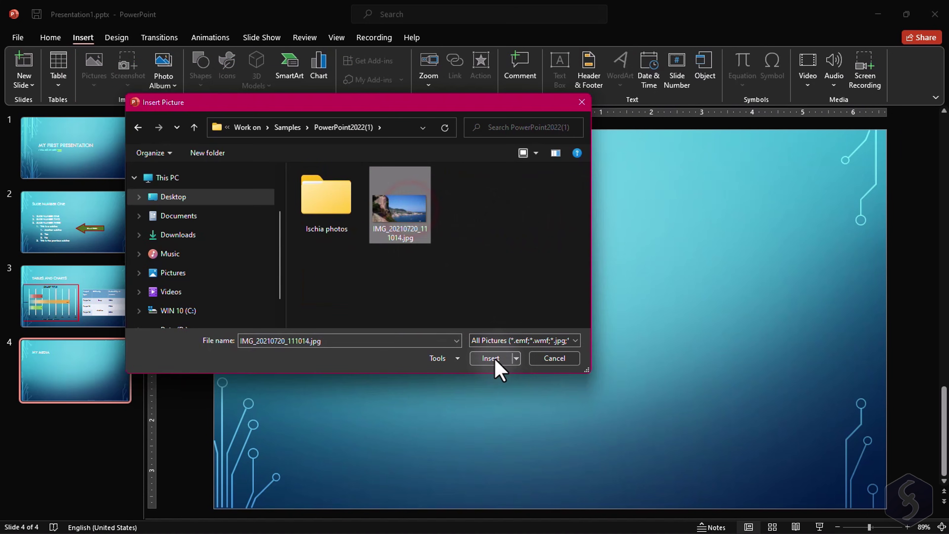
click(495, 360)
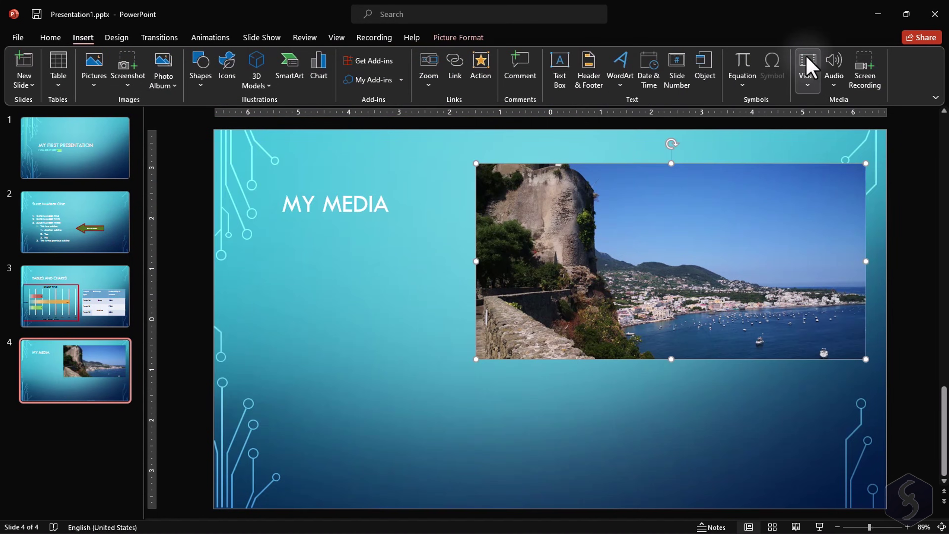
Insert the video VID_20210723_162305.mp4 from this device on the My Media slide
click(808, 68)
click(815, 120)
click(278, 116)
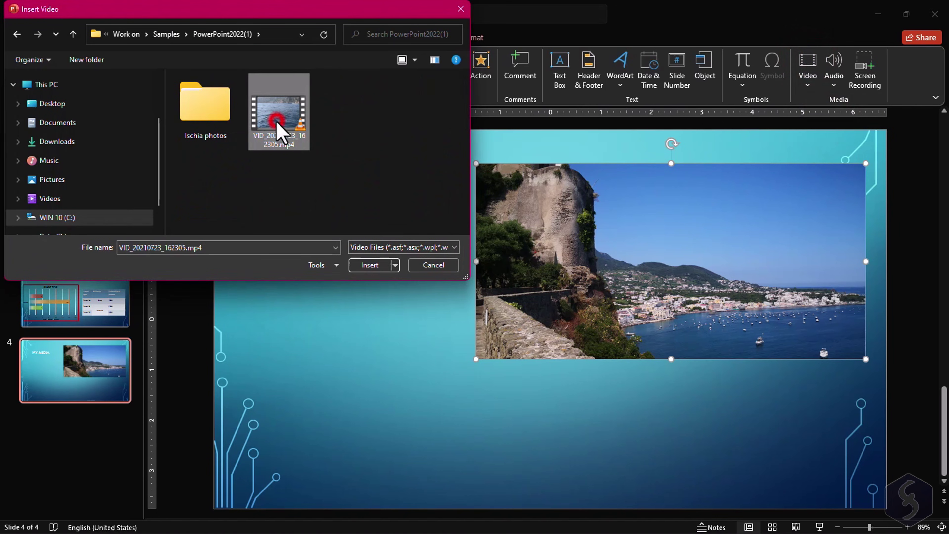
click(376, 265)
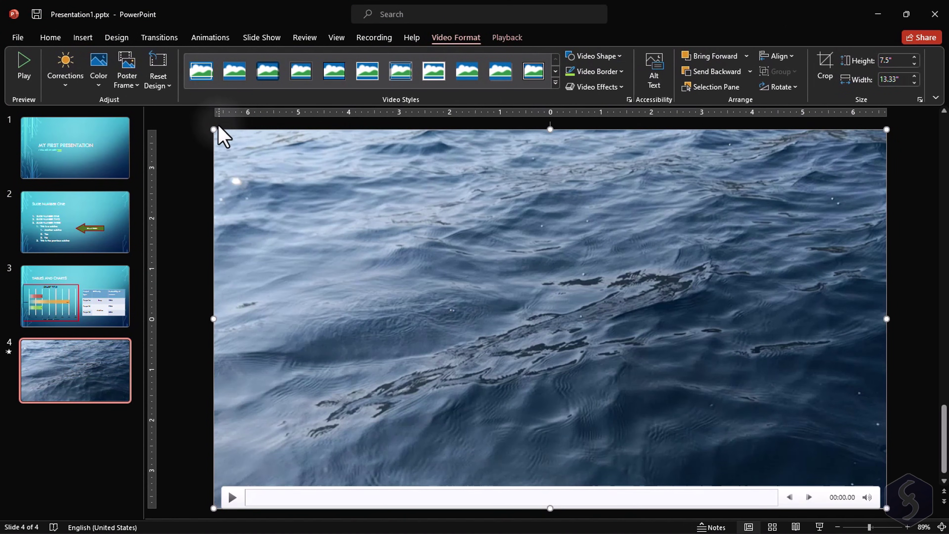
Shrink the video to about 3.65 by 6.49 inches and move it to the slide's lower-left area
drag(213, 129, 561, 325)
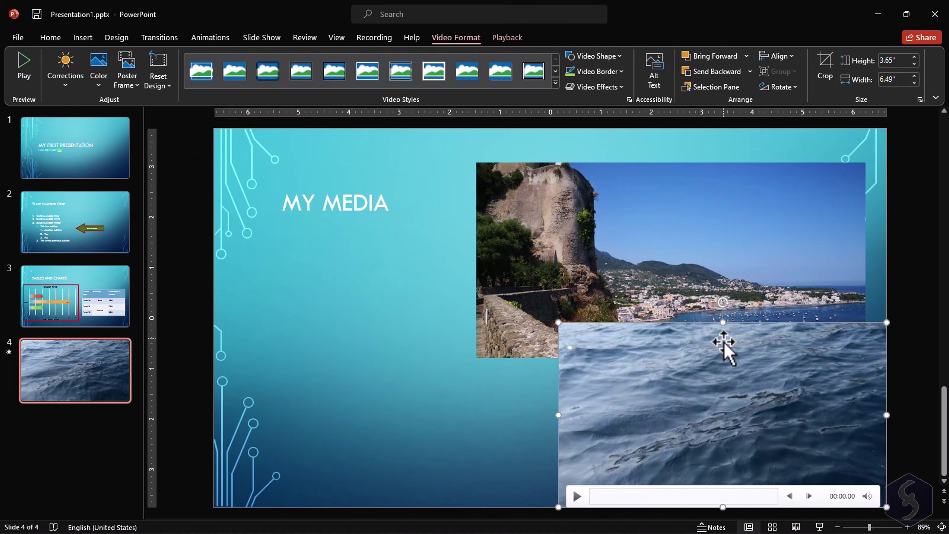
drag(710, 353, 406, 320)
drag(520, 314, 499, 313)
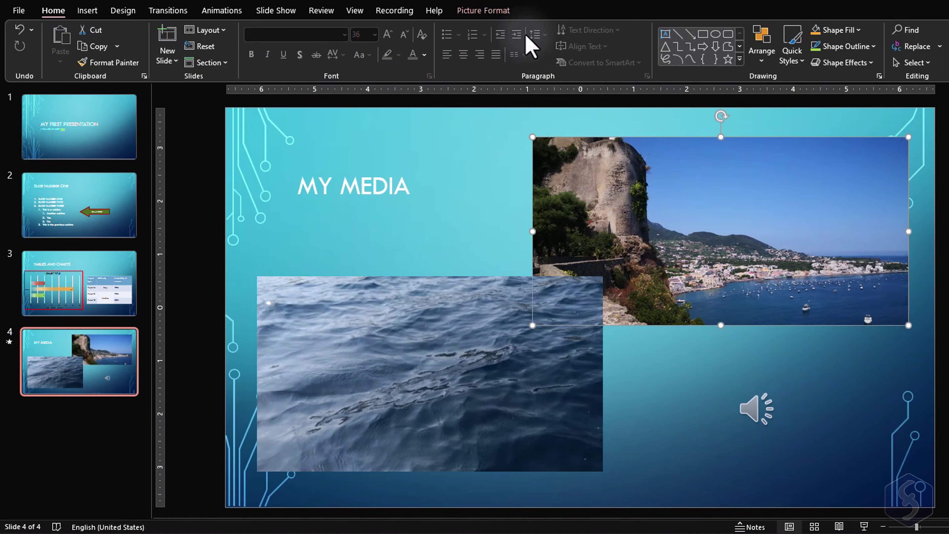
Preview the brightness, recolor and transparency options for the coastal picture without applying any
click(502, 13)
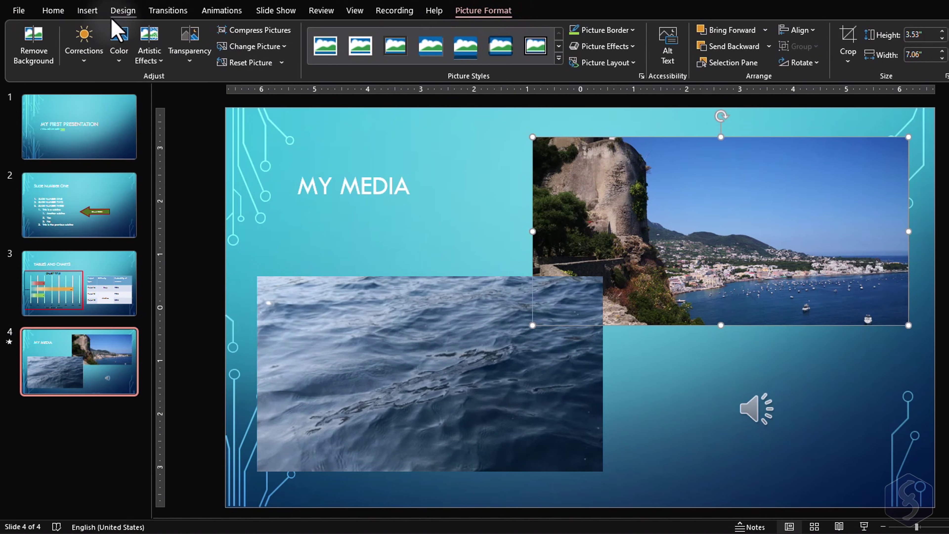
click(82, 56)
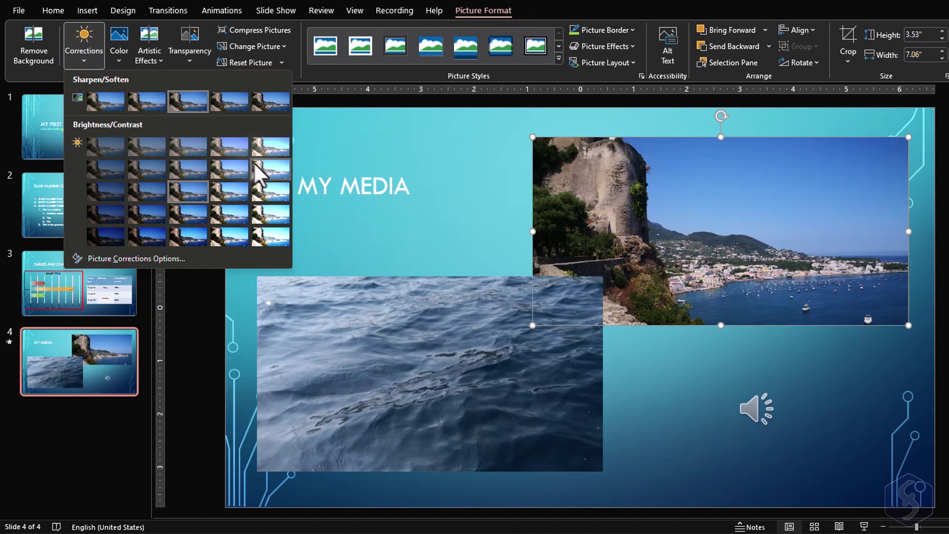
click(119, 47)
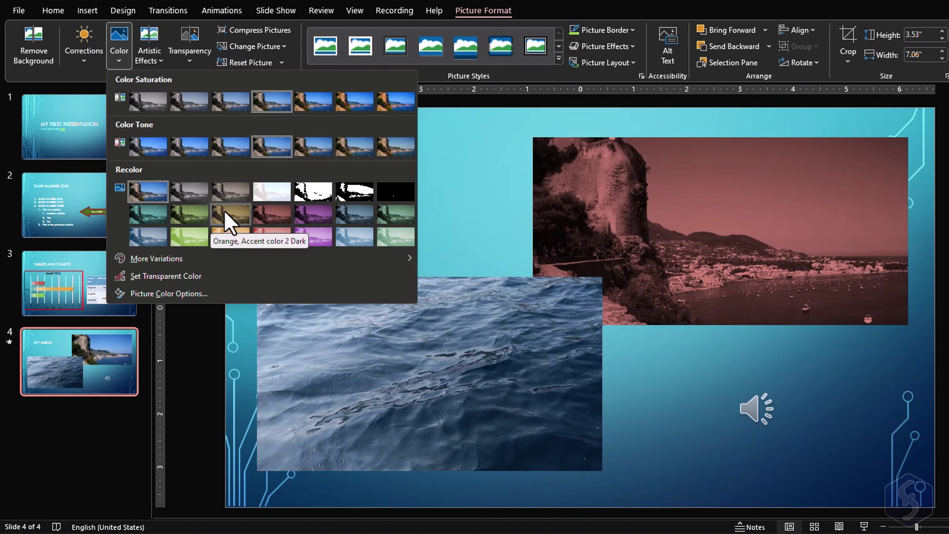
click(189, 56)
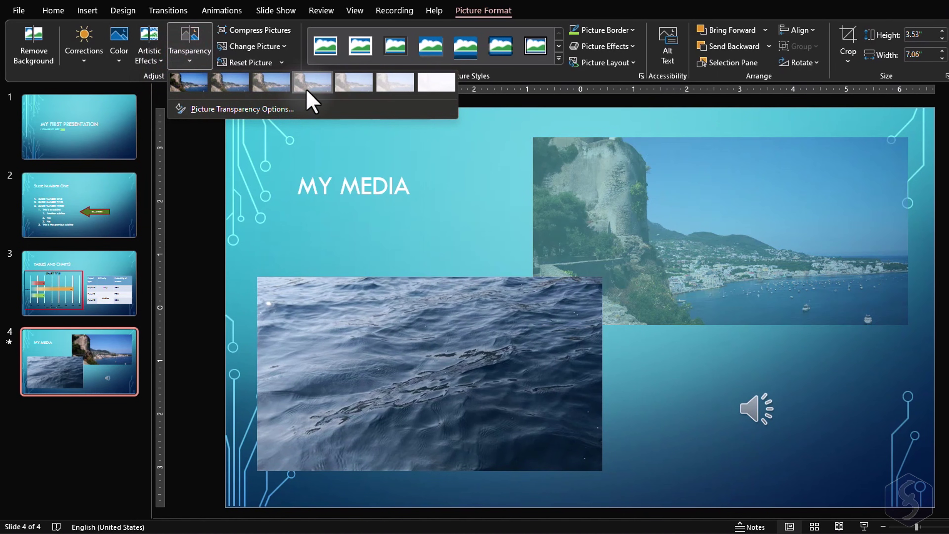
key(Escape)
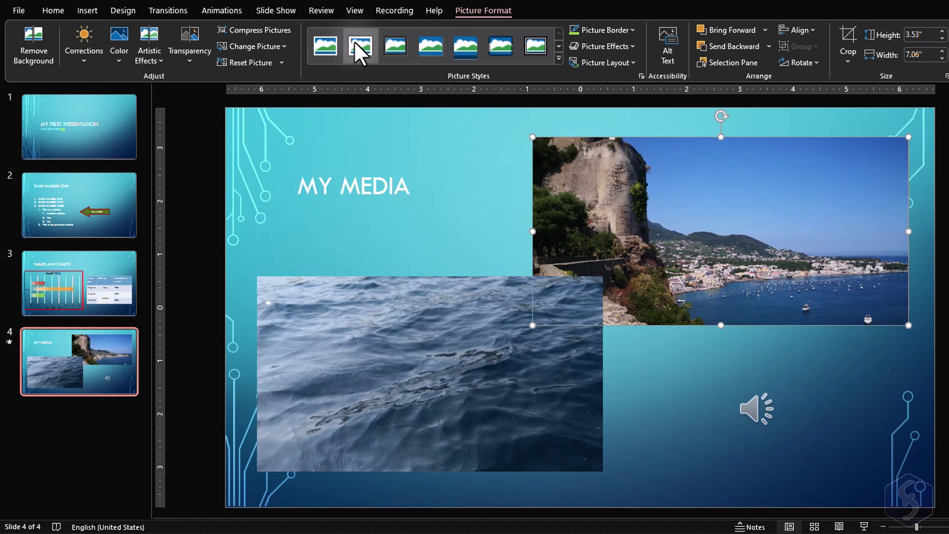
Look over the border and effects options for the coastal picture on the My Media slide
click(624, 30)
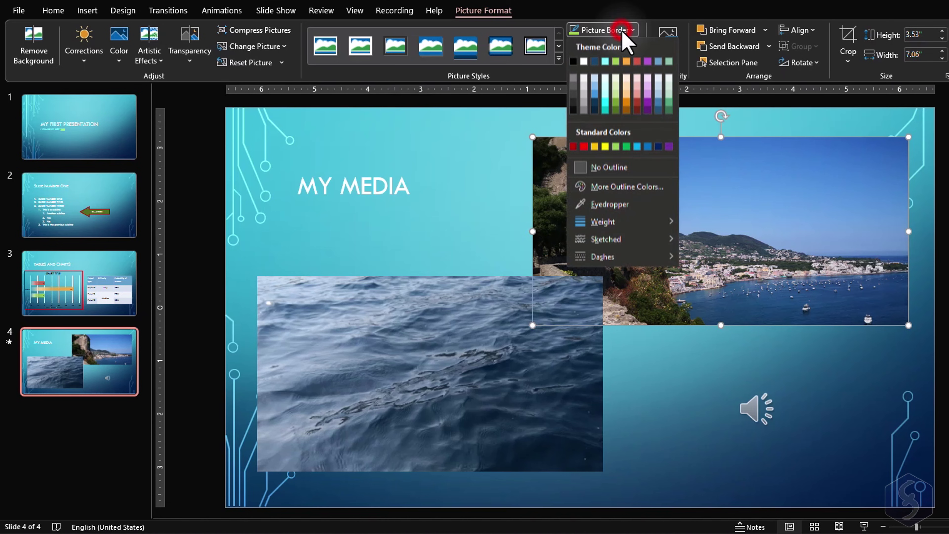
click(613, 46)
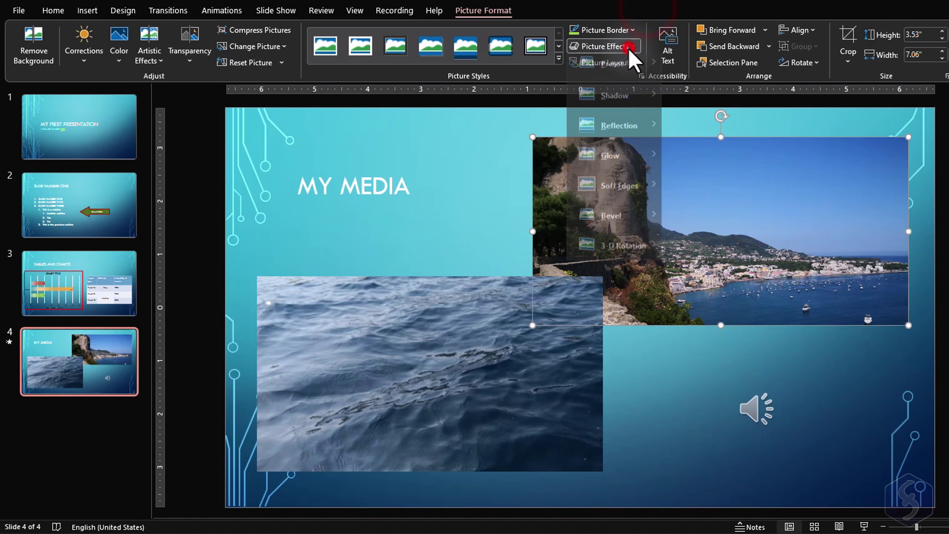
mouse_move(613, 103)
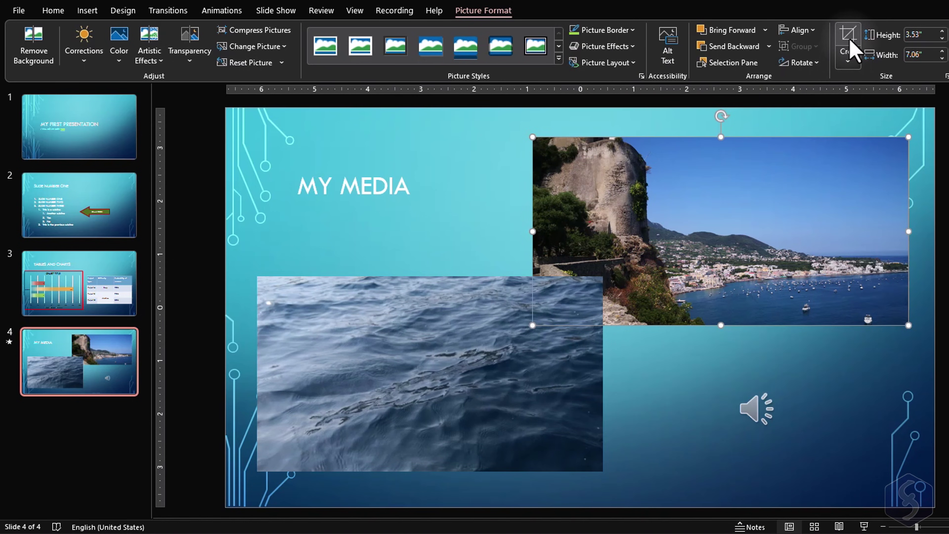
Crop the left and top edges of the coastal picture, bringing it to about 2.8 by 5.18 inches
click(849, 39)
drag(534, 231, 635, 228)
drag(771, 138, 772, 185)
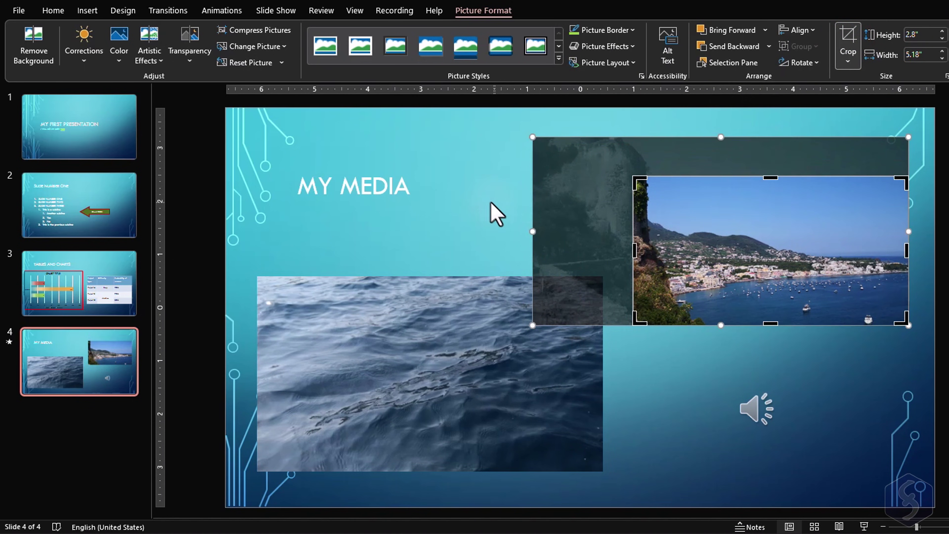
click(490, 200)
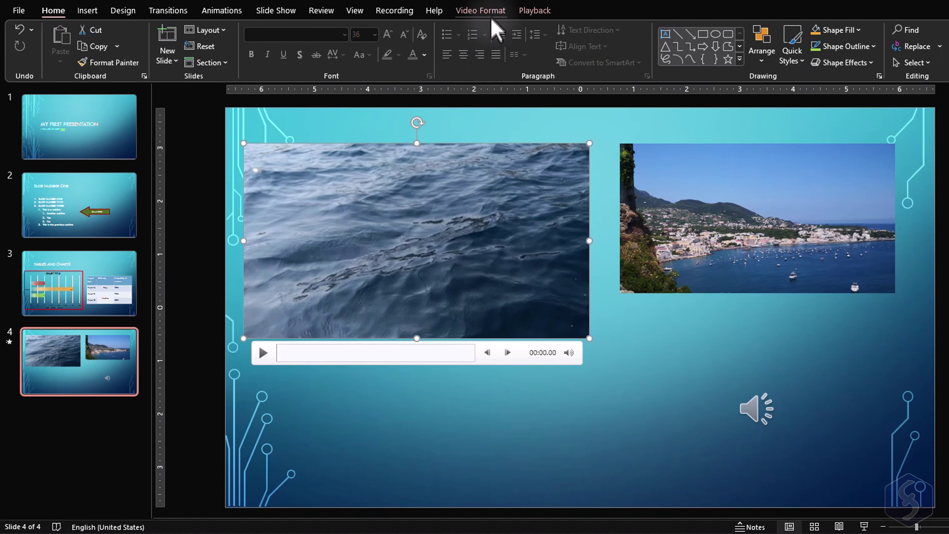
Add a playback bookmark to the sea video at 00:03.26
click(486, 11)
click(535, 13)
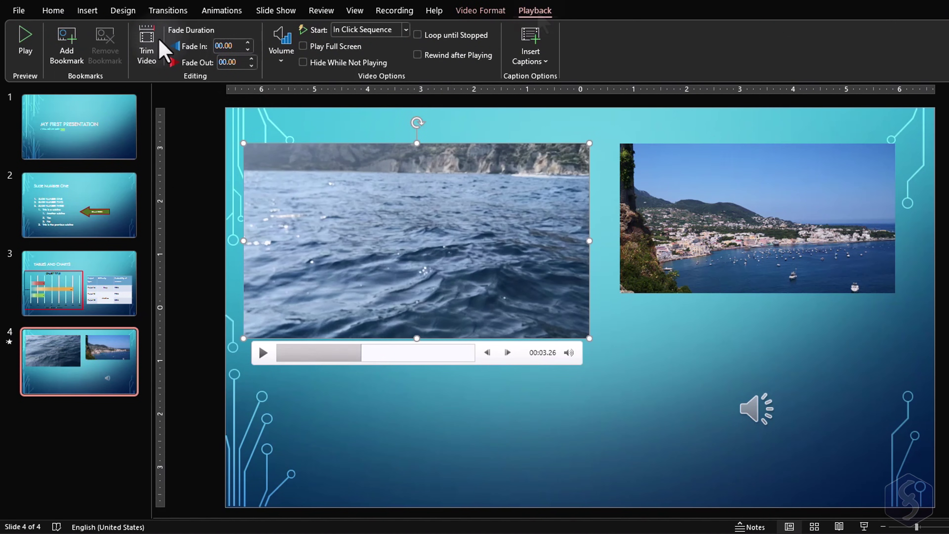
click(67, 49)
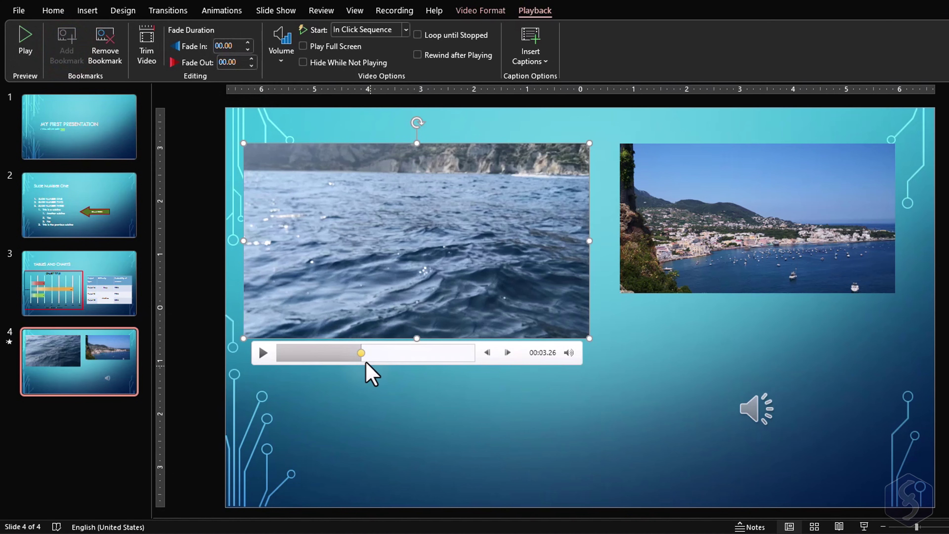
Trim the sea video to start at about 00:01.016 and end at about 00:05.3
click(147, 52)
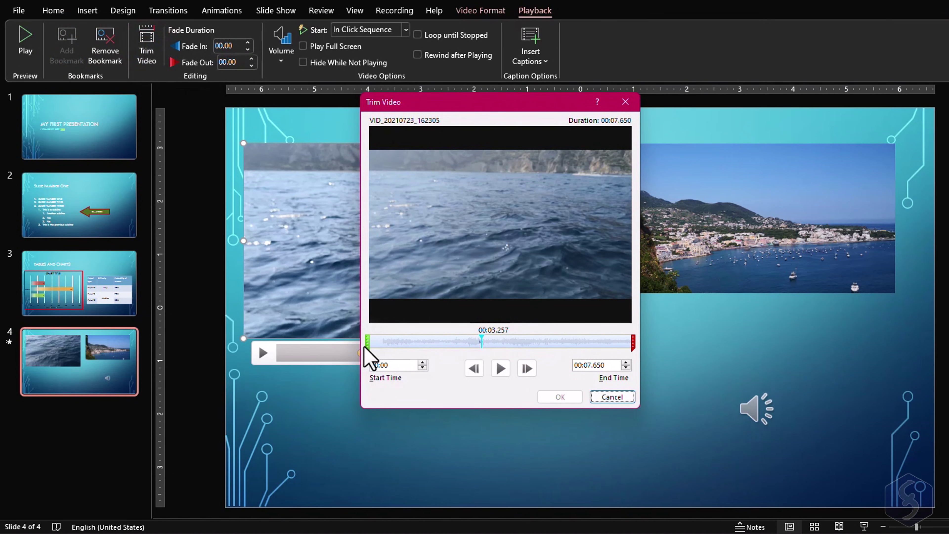
drag(368, 351, 403, 343)
drag(633, 342, 554, 343)
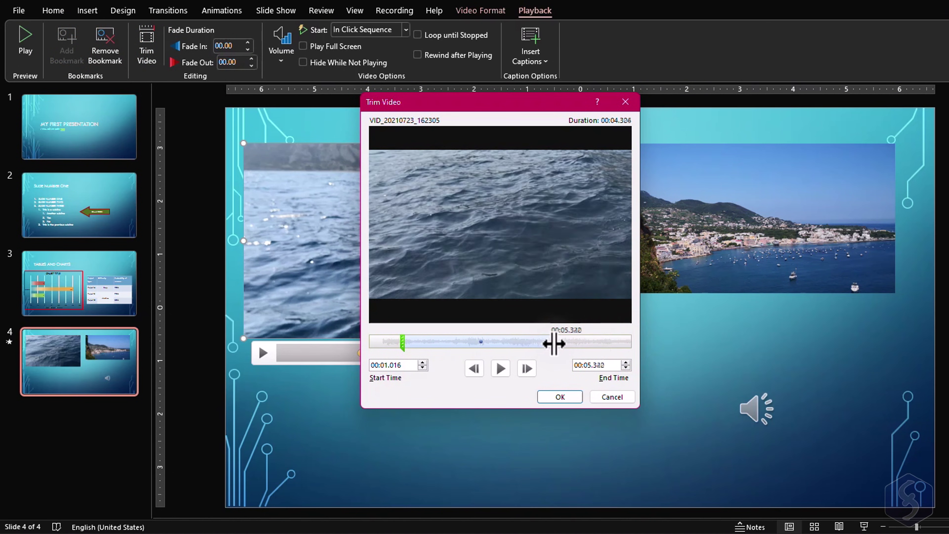
key(Return)
Set the sea video's fade-in duration to 01.25, playing it back and checking its volume options
click(247, 43)
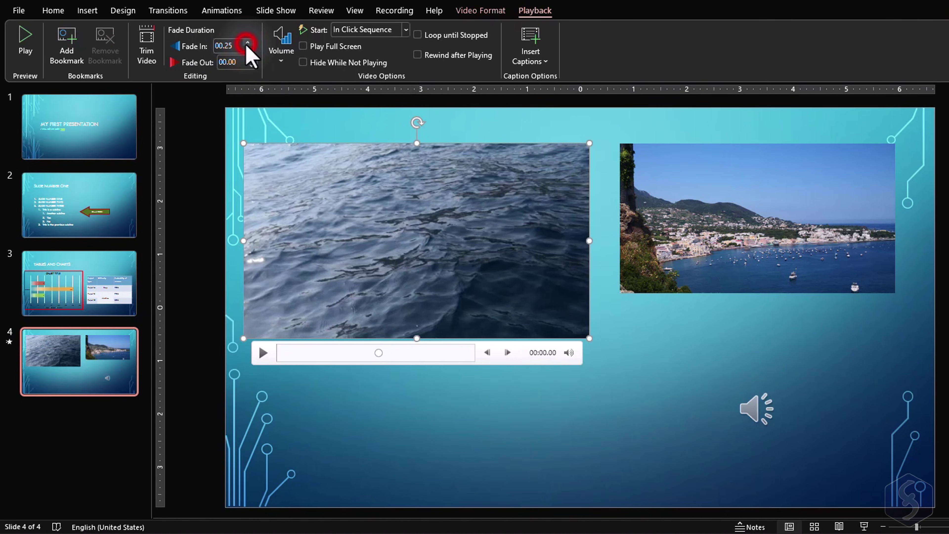
click(263, 354)
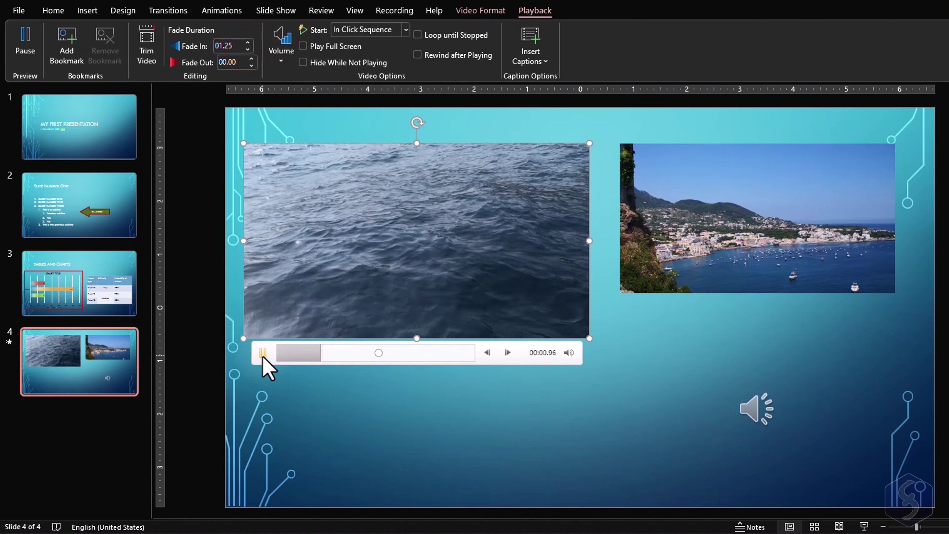
click(281, 60)
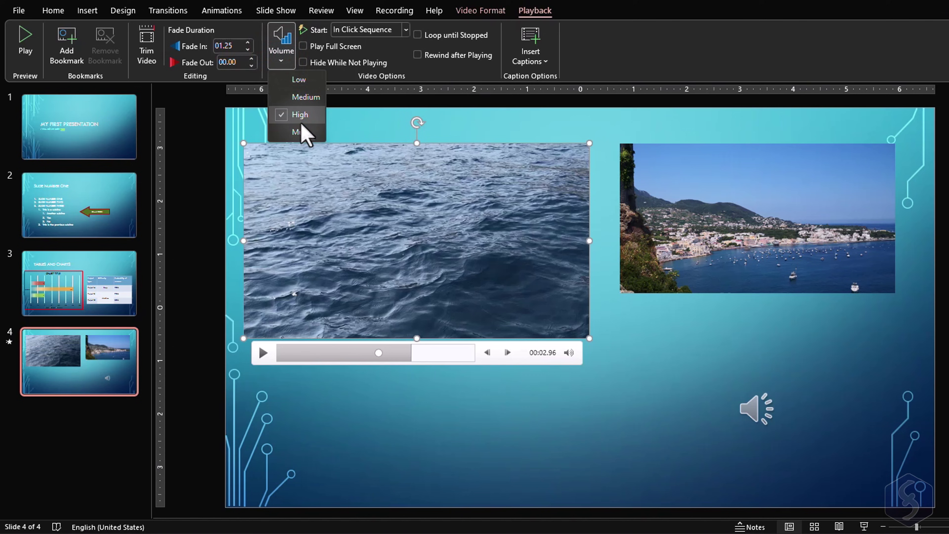
click(289, 54)
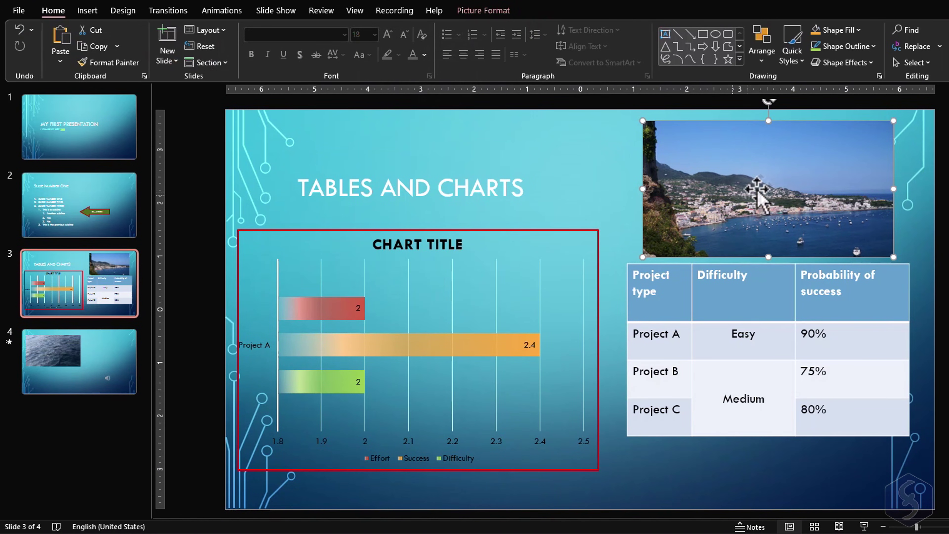
Copy and paste the coastal picture on the Tables and Charts slide, and undo the paste
right_click(758, 168)
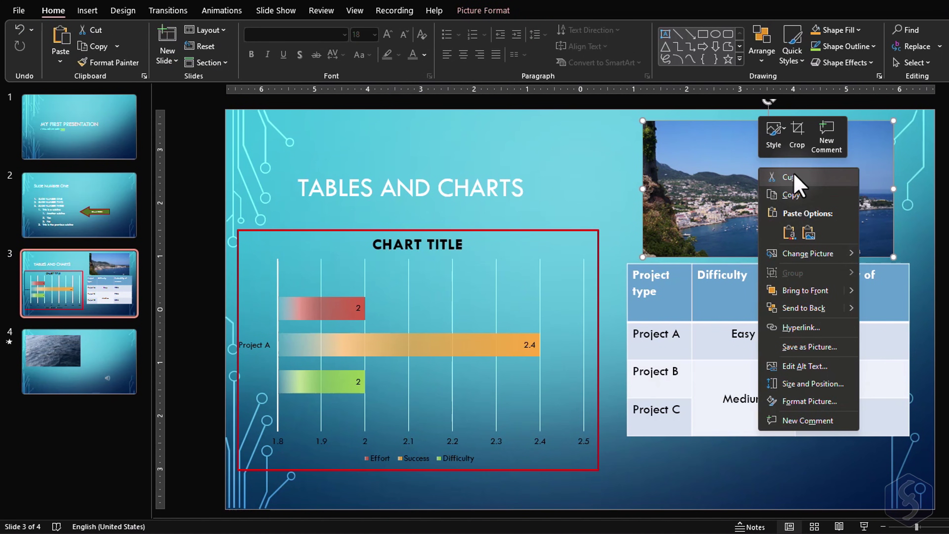
click(789, 194)
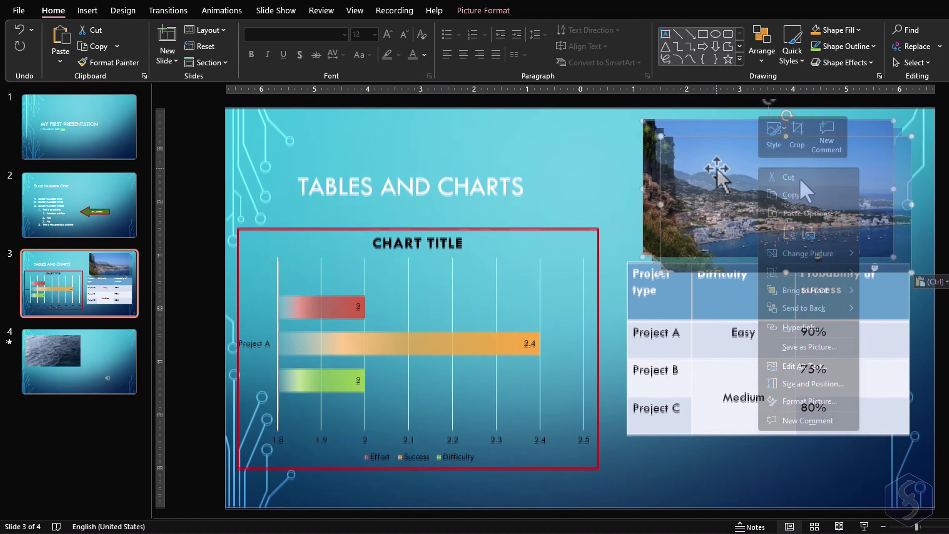
key(ctrl+v)
key(ctrl+z)
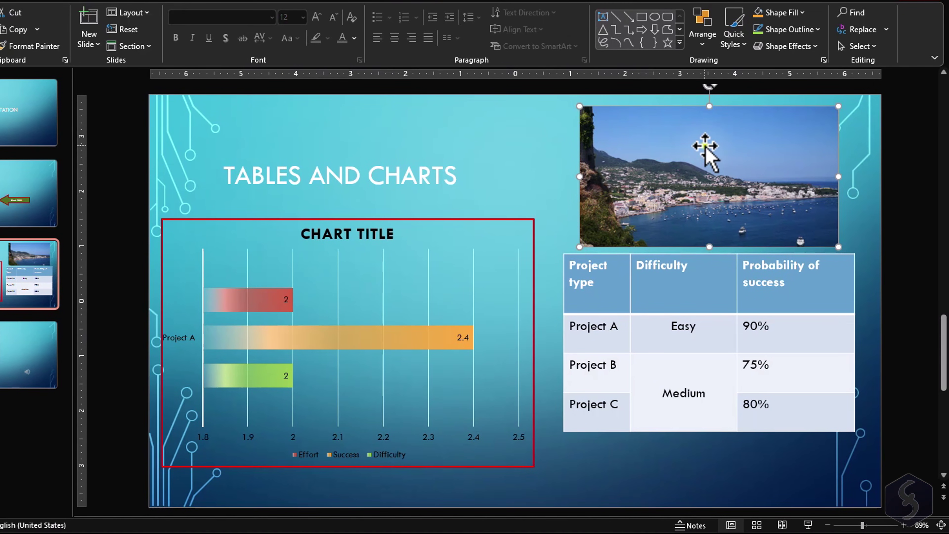
Open the formatting settings for the coastal picture and review the table's fill, line and size options
right_click(706, 147)
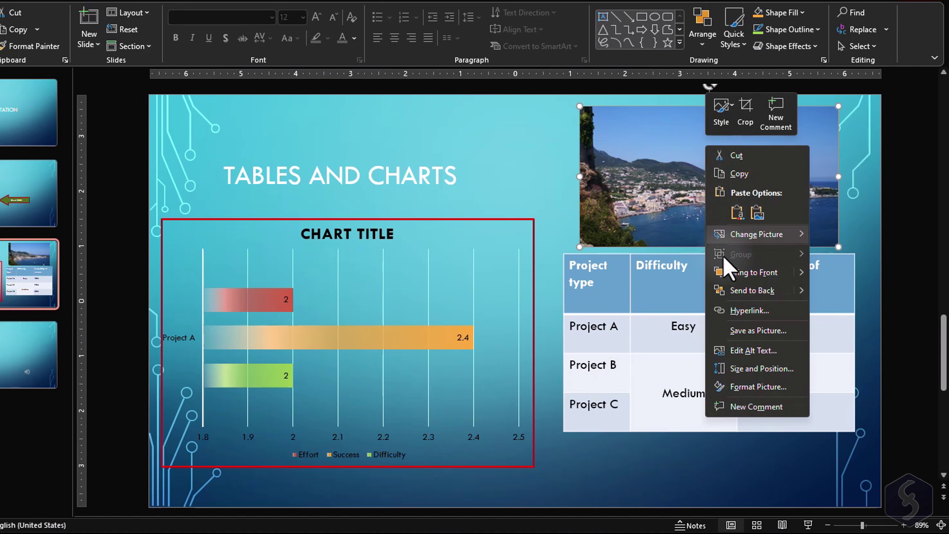
click(760, 386)
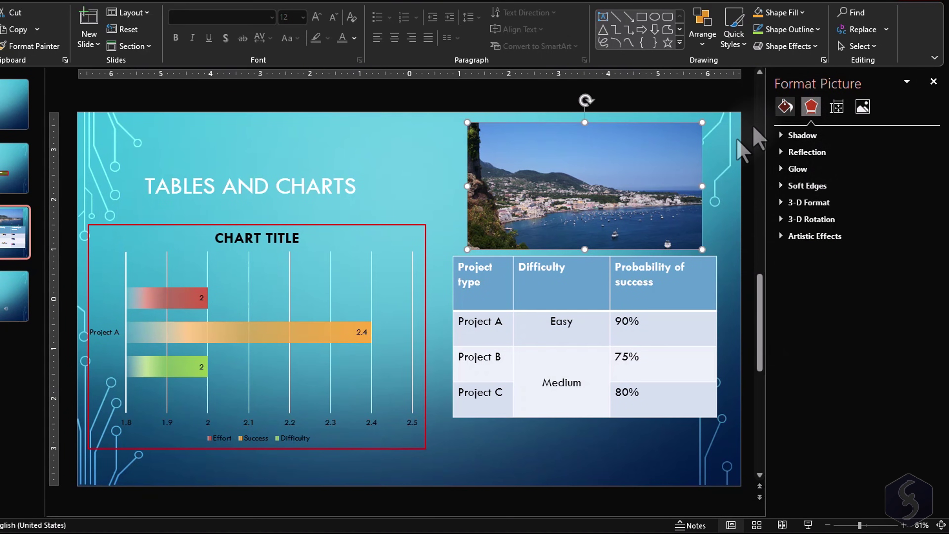
click(677, 257)
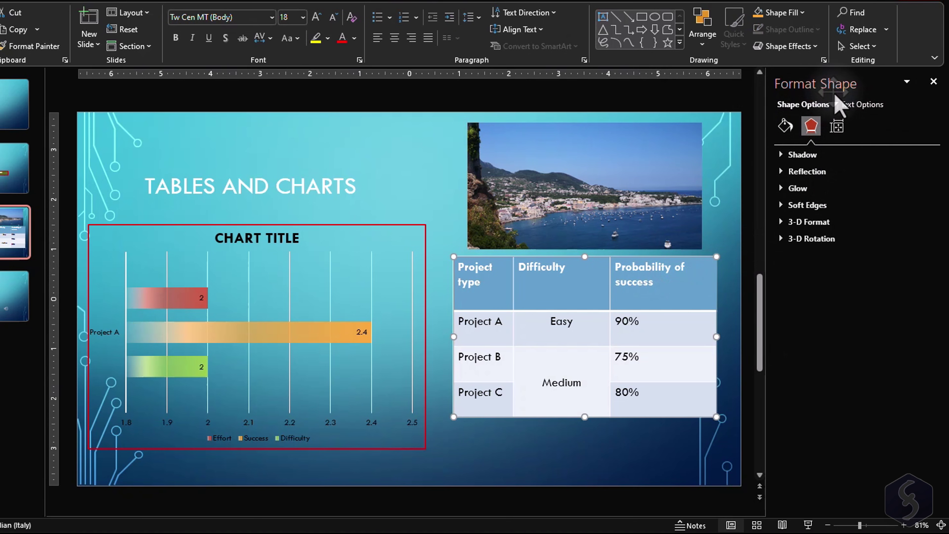
click(786, 127)
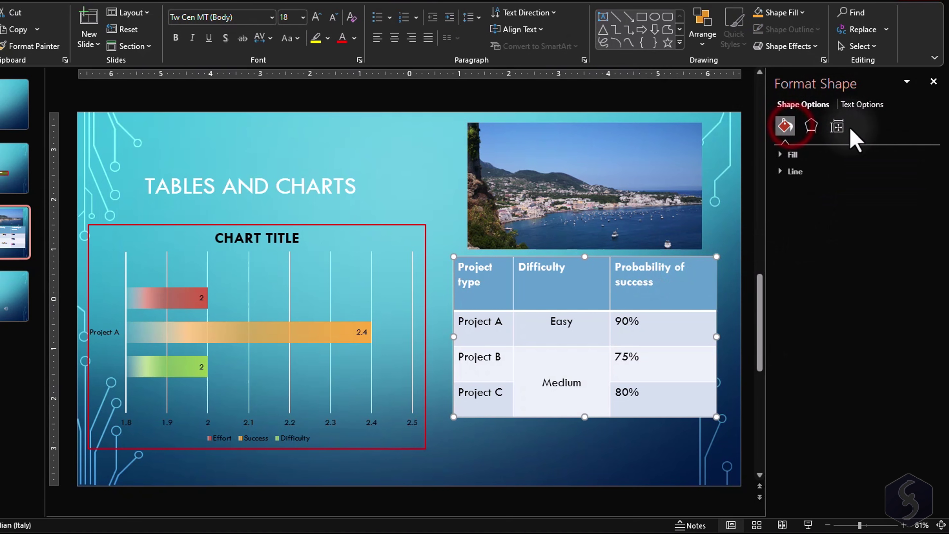
click(839, 128)
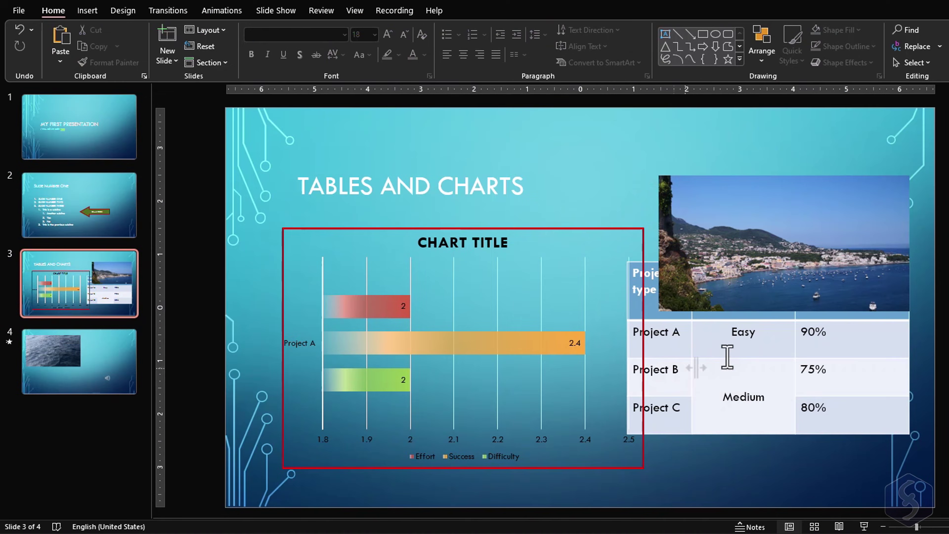
Send the coastal picture backward behind the project table and bring it forward again
click(755, 291)
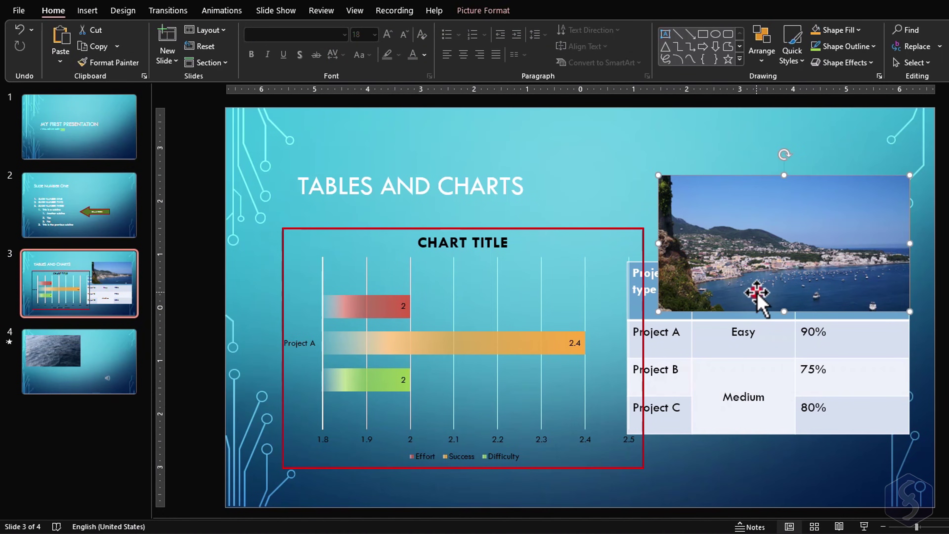
click(771, 64)
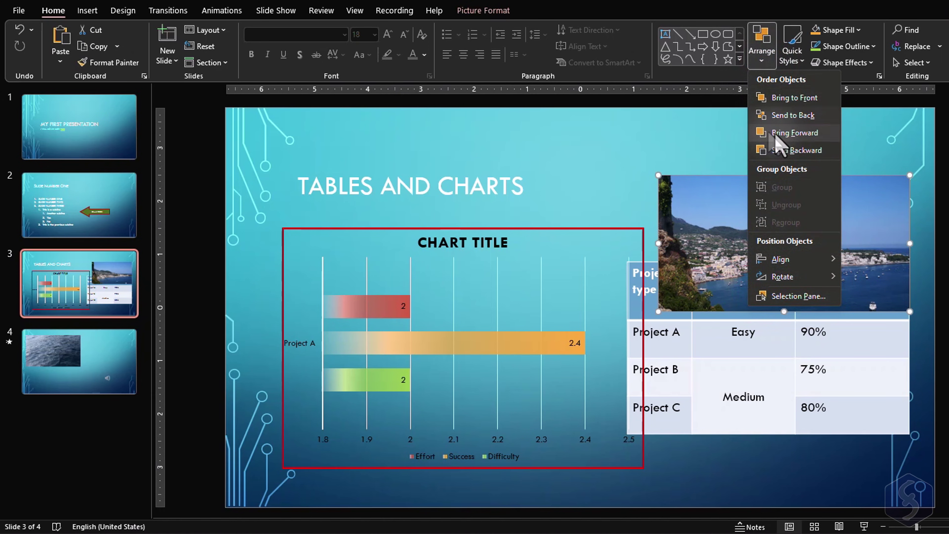
click(799, 150)
click(762, 56)
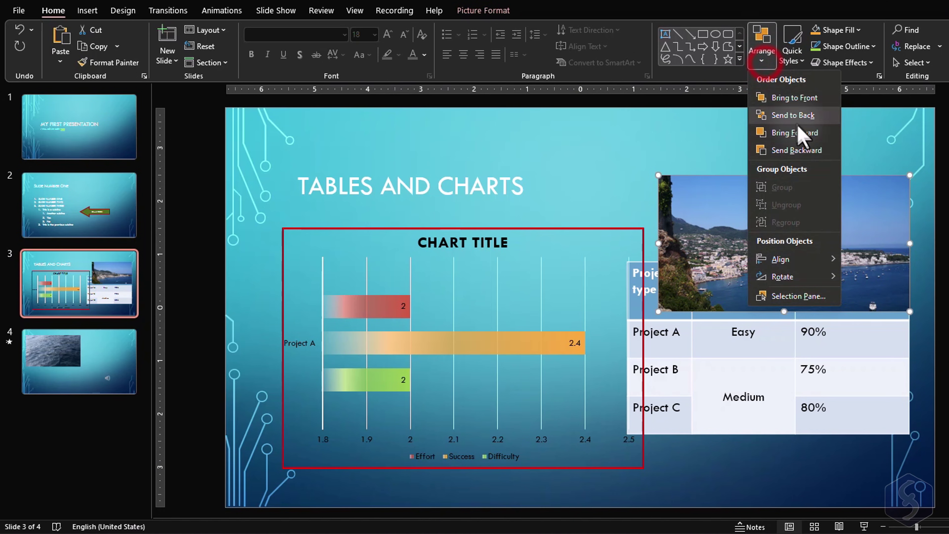
click(800, 150)
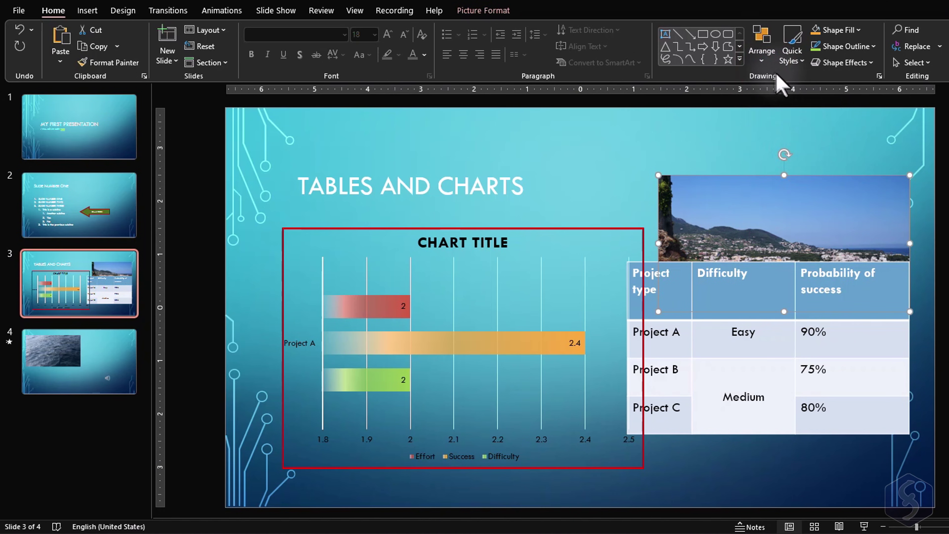
click(761, 56)
click(802, 134)
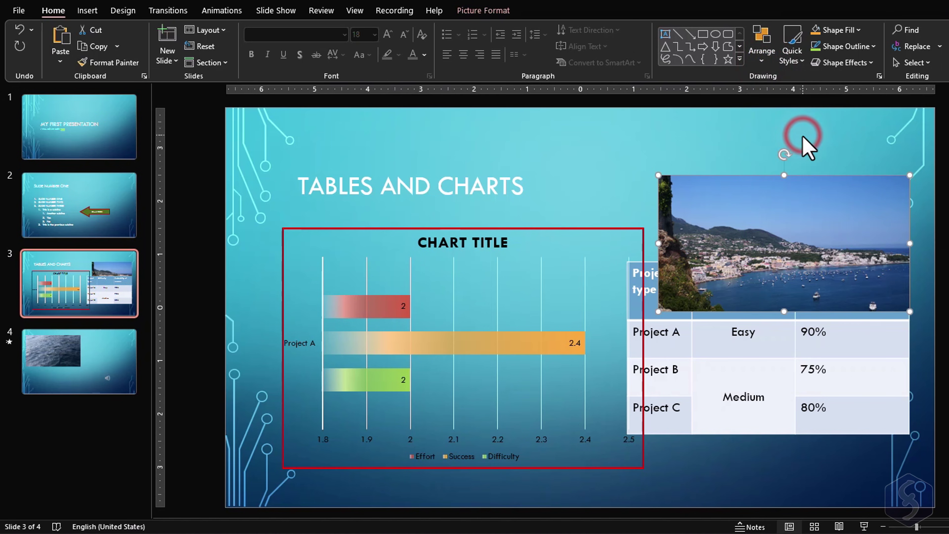
Bring the project table to the front of the slide and send it to the back again
click(652, 318)
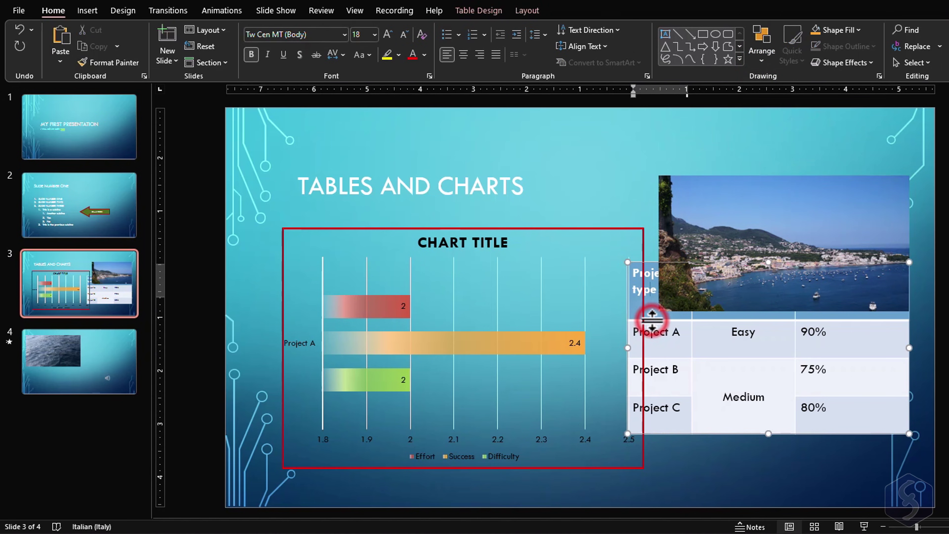
click(762, 52)
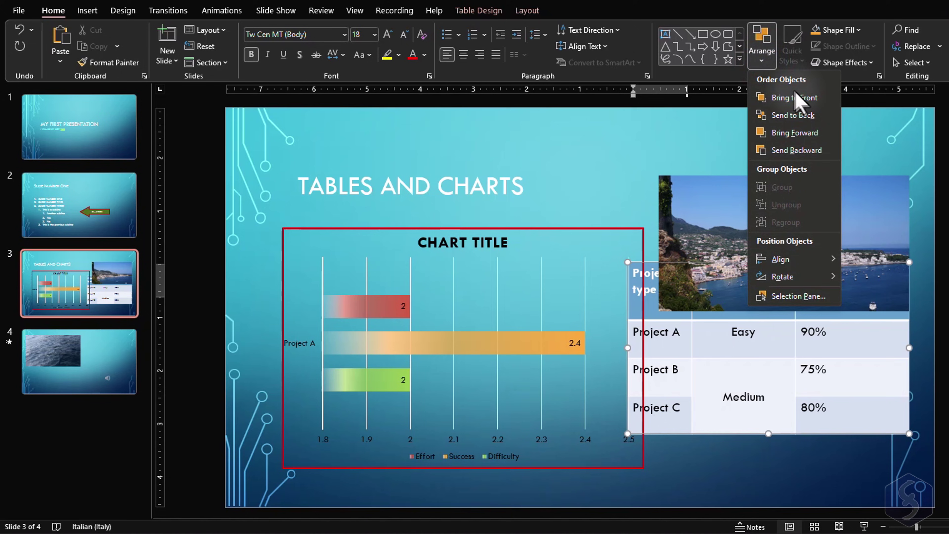
click(804, 98)
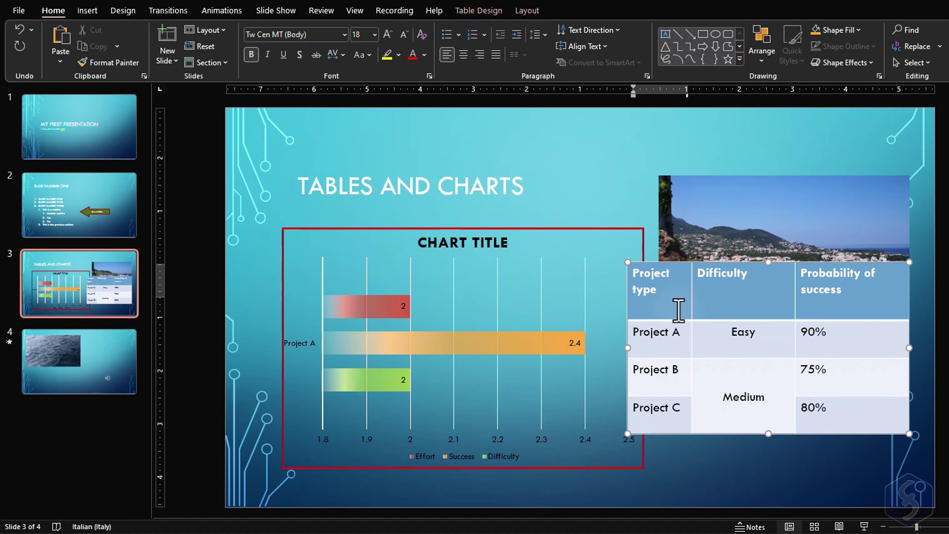
click(763, 58)
click(793, 114)
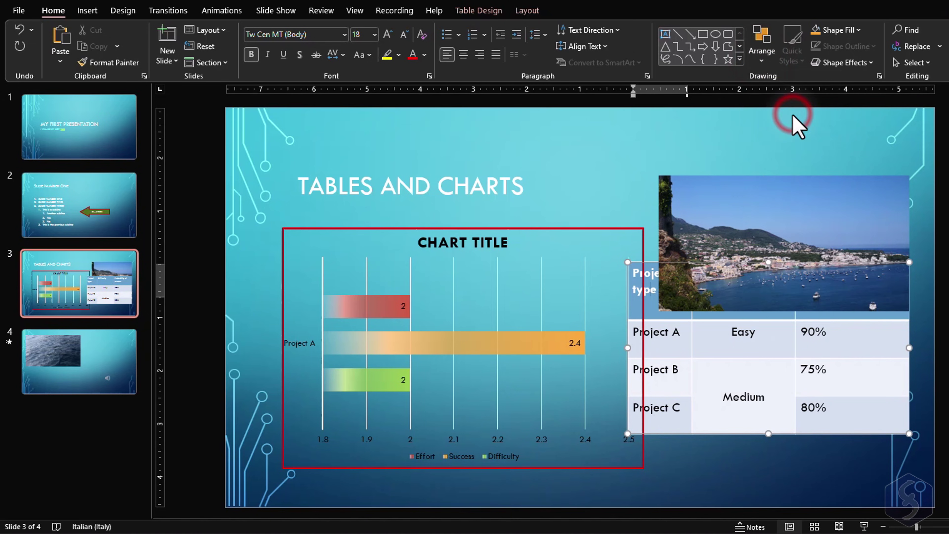
Browse slides 3 and 4, return to the title slide, and play the slide show from the beginning, moving between its slides
click(61, 261)
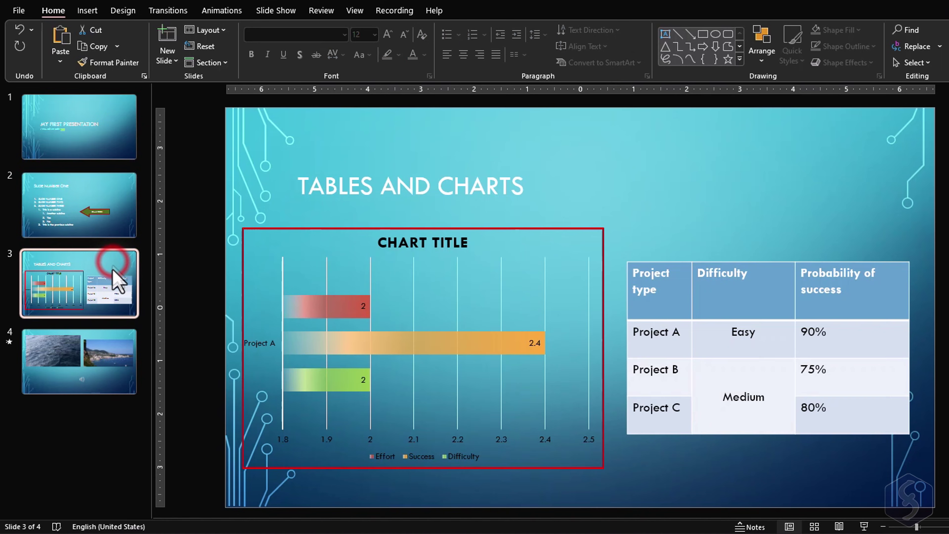
click(124, 341)
click(121, 144)
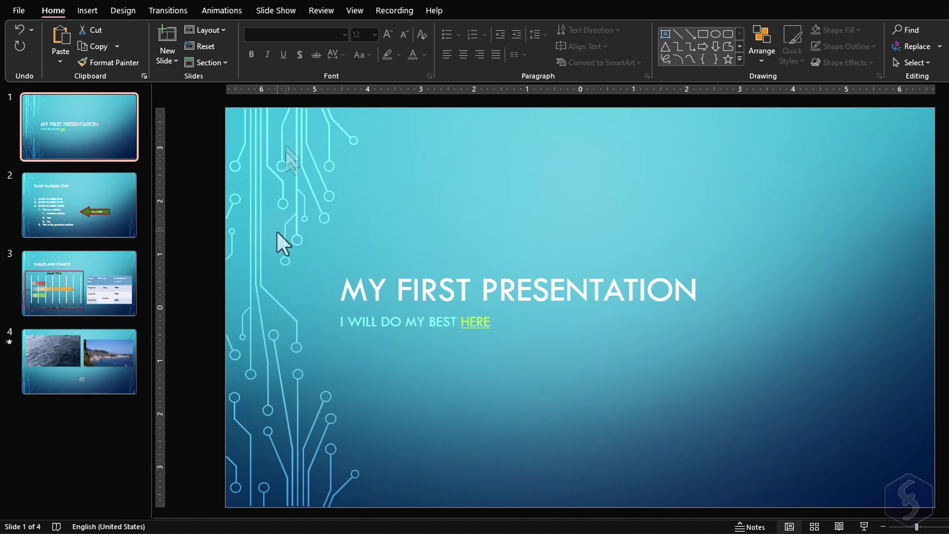
click(276, 10)
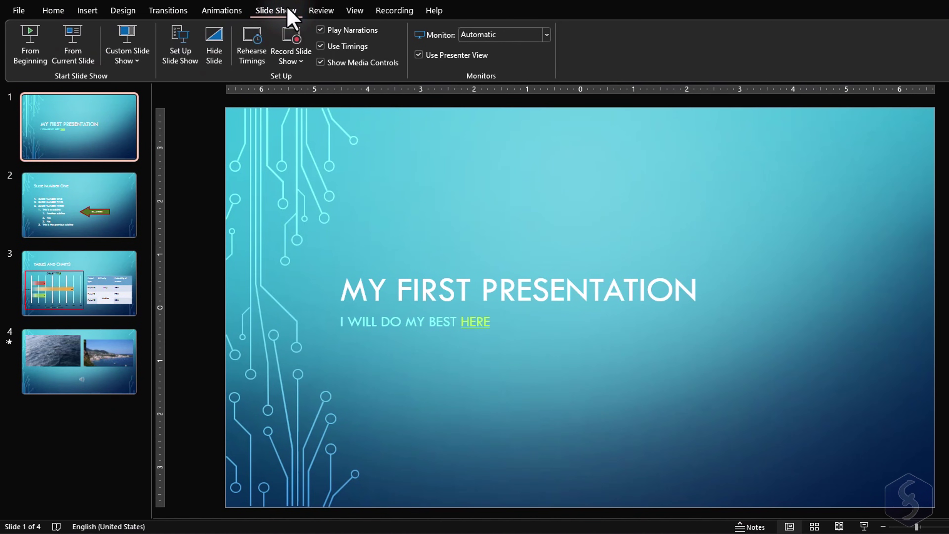
click(33, 45)
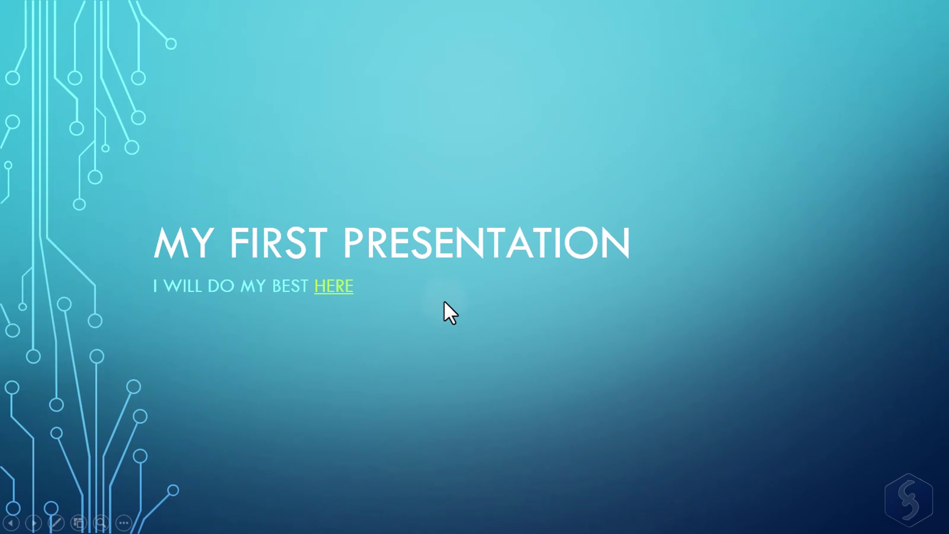
click(481, 329)
click(482, 335)
key(Left)
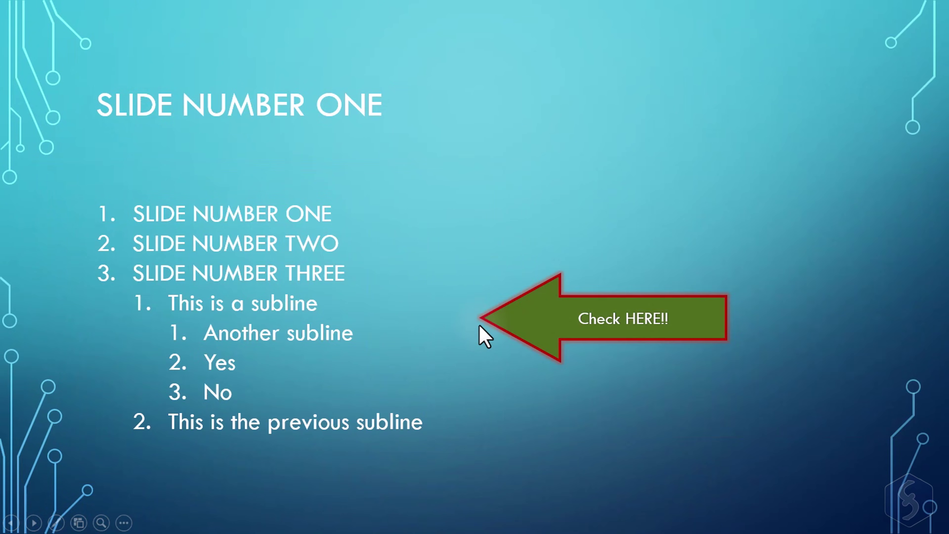
Browse forward and backward between the Slide Number One and Tables and Charts slides during the slide show
click(493, 339)
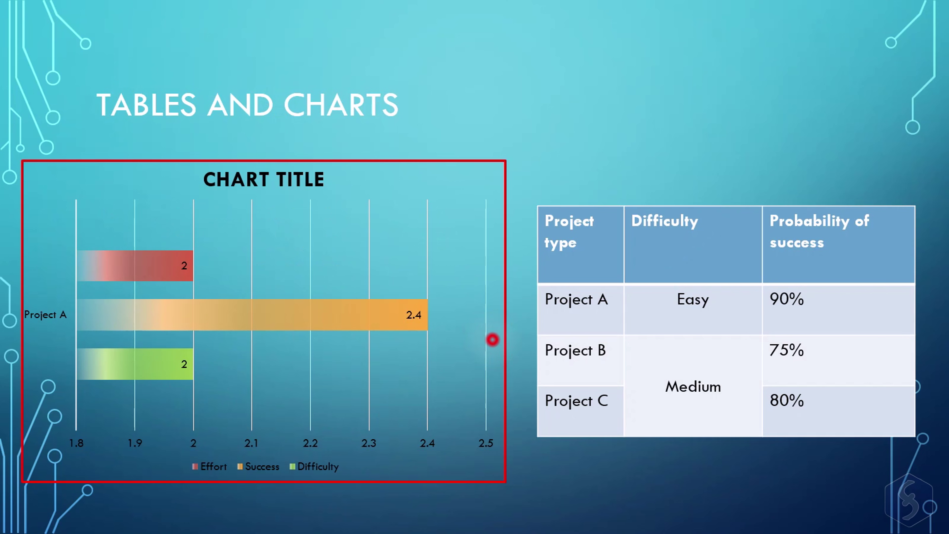
click(492, 339)
key(Left)
key(Left)
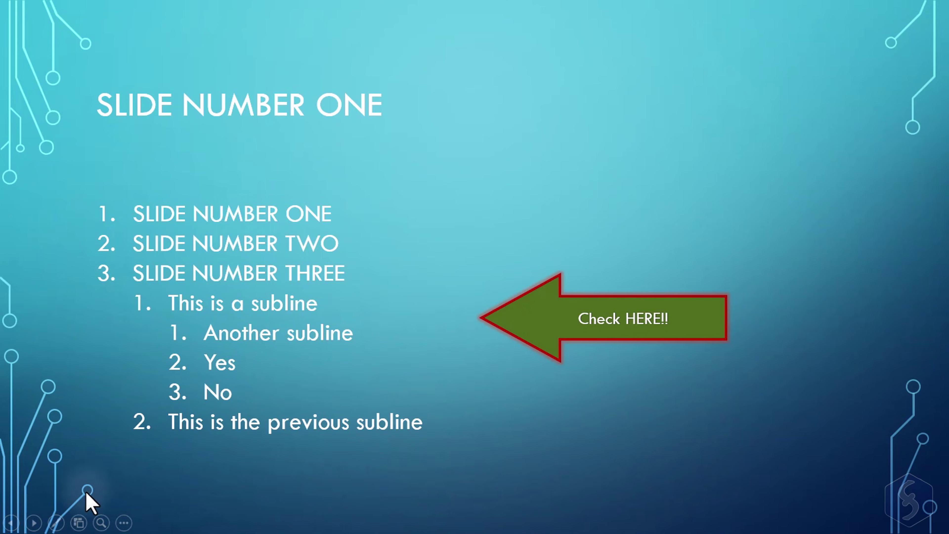
click(13, 522)
click(31, 523)
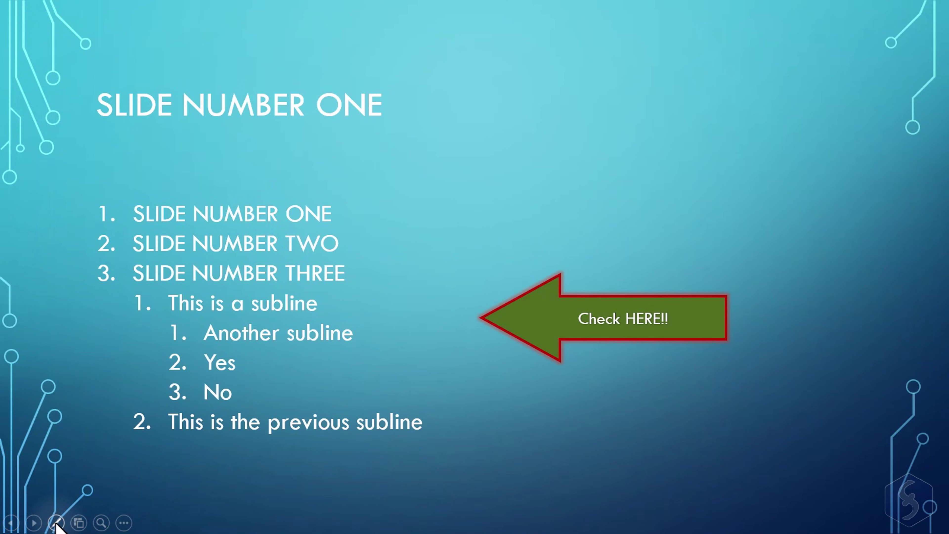
Point at the numbered list with the laser pointer and circle the word ONE in its first line with the red pen
click(56, 523)
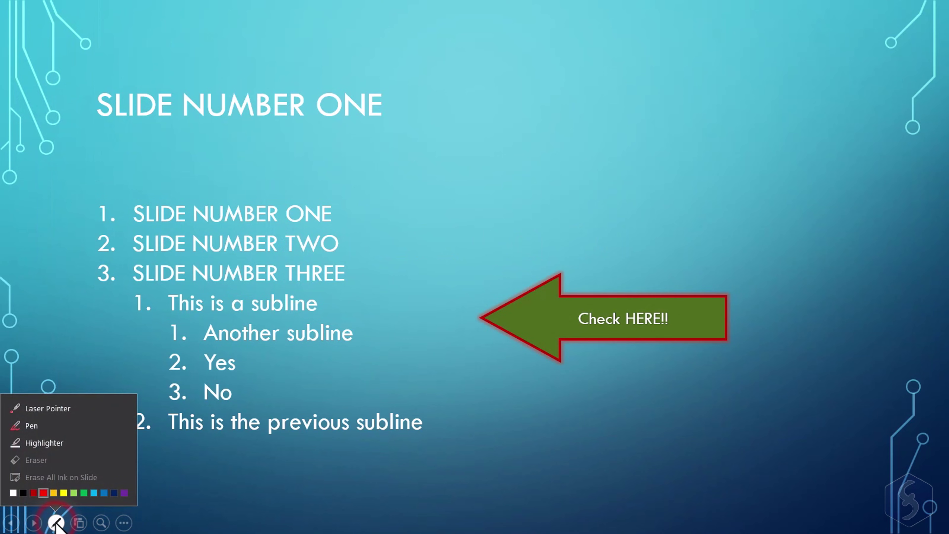
click(41, 409)
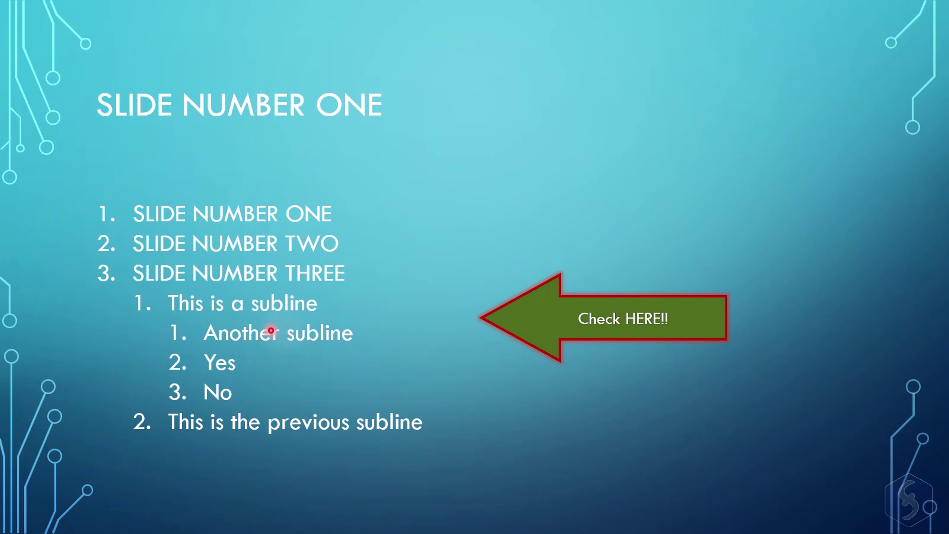
click(56, 523)
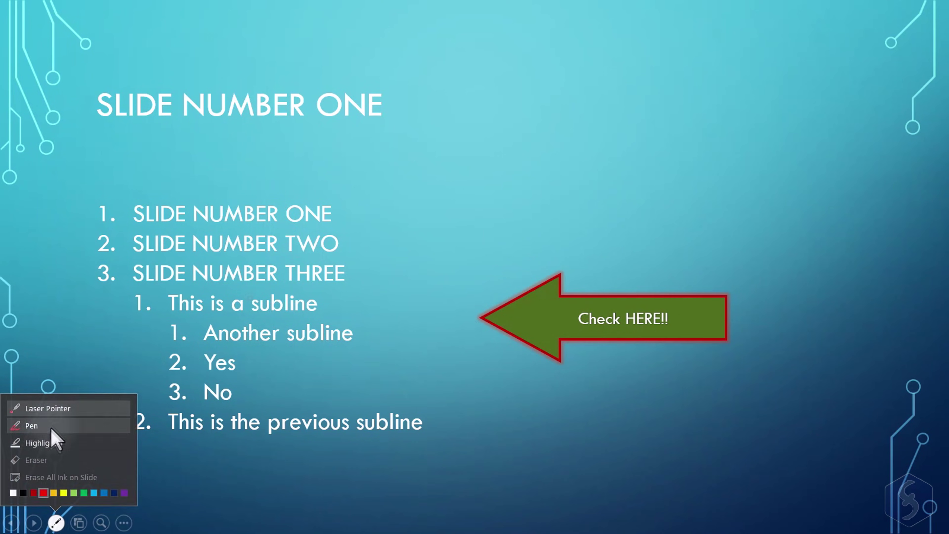
click(53, 421)
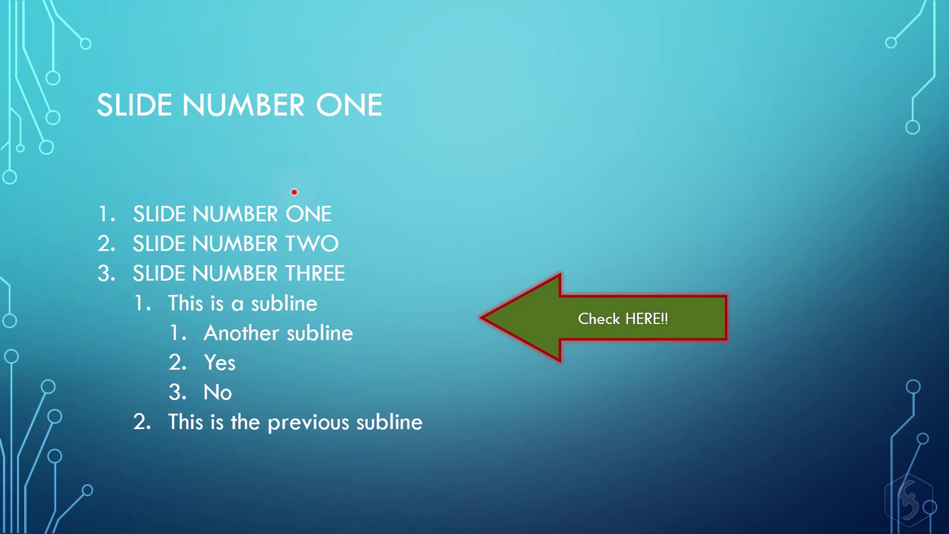
drag(335, 198, 304, 193)
Highlight "This is a subline" and "Another subline" in yellow, and end the slide show discarding the ink annotations
click(56, 523)
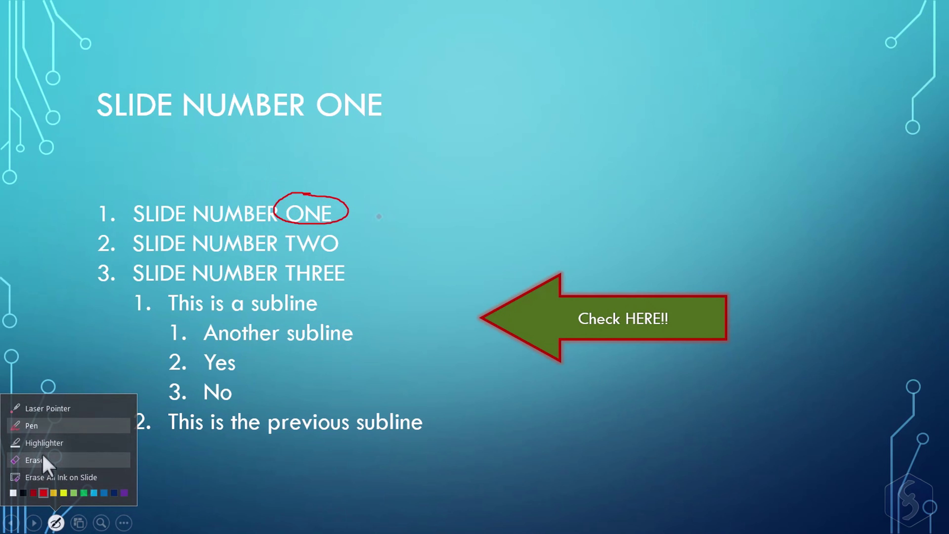
click(51, 443)
drag(202, 289, 291, 295)
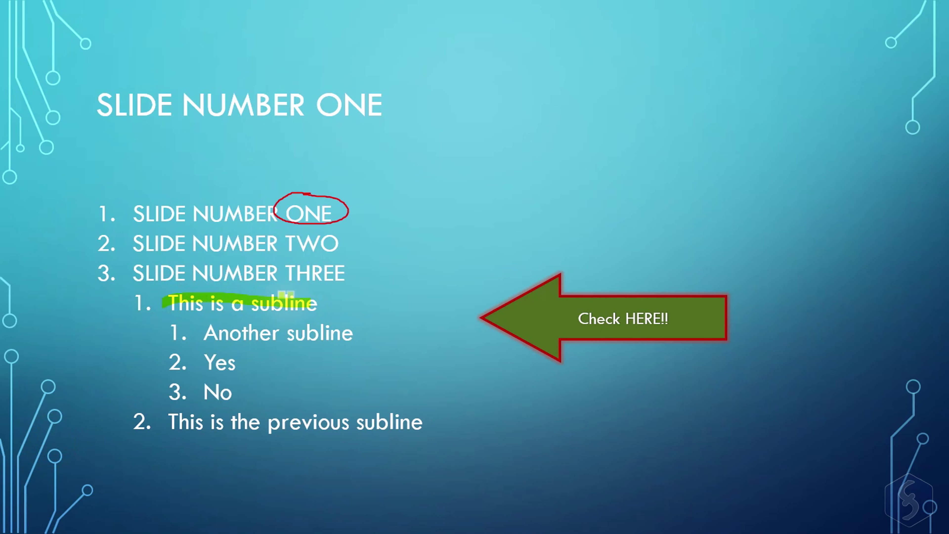
drag(193, 334, 346, 331)
key(Escape)
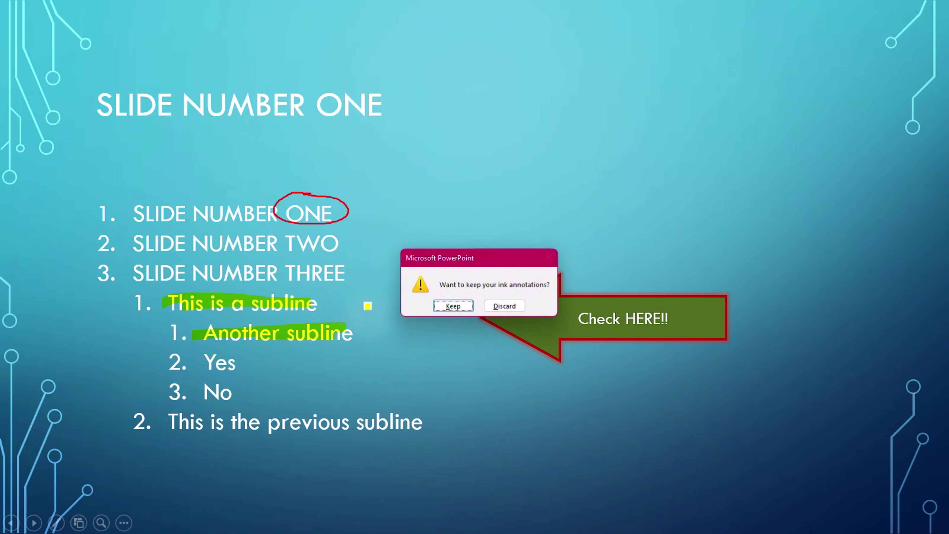
click(501, 305)
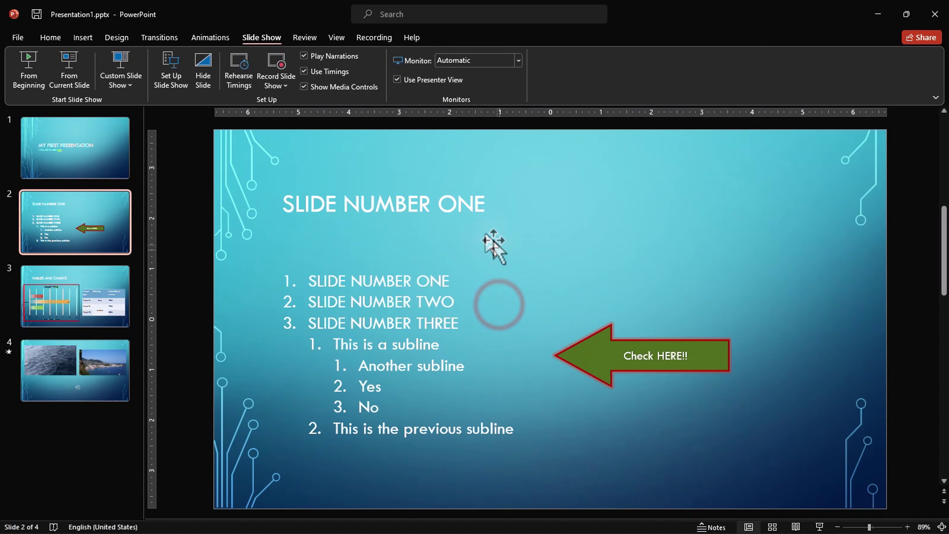
Set the display projection to Second screen only, and in Presenter View advance to slide 3 and go back
key(super+p)
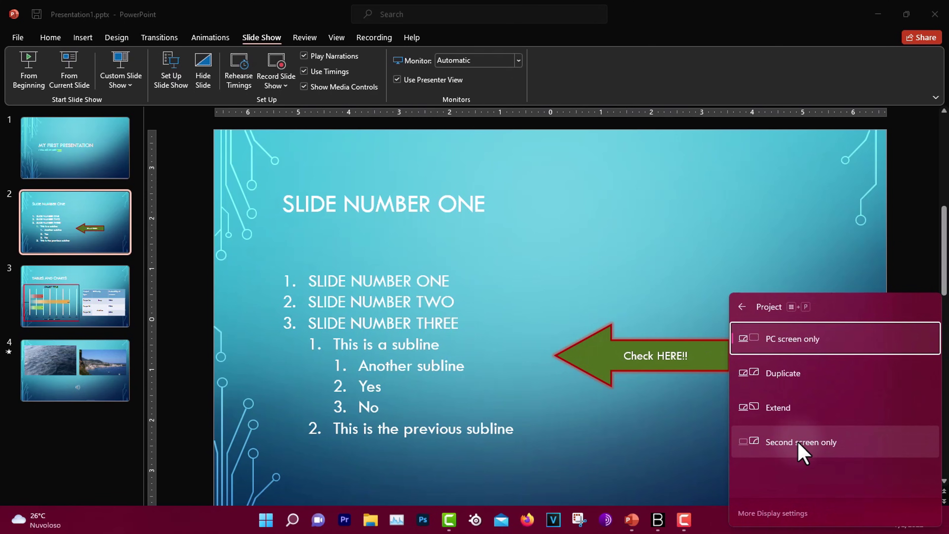
click(812, 445)
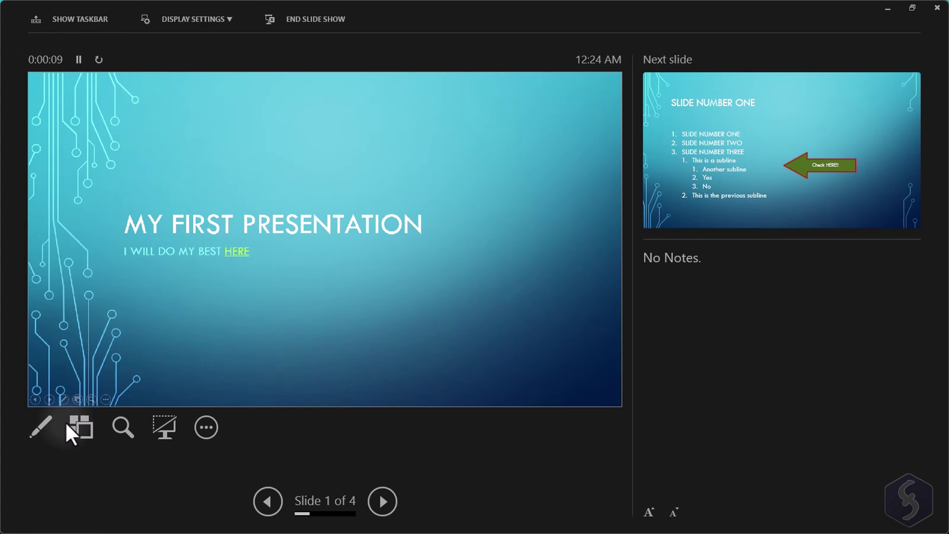
click(382, 501)
click(382, 501)
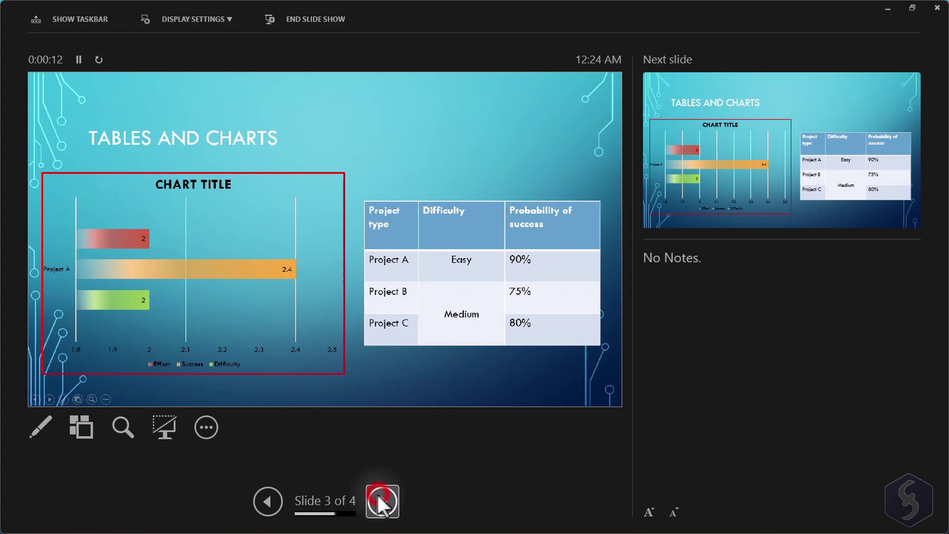
click(268, 501)
click(268, 501)
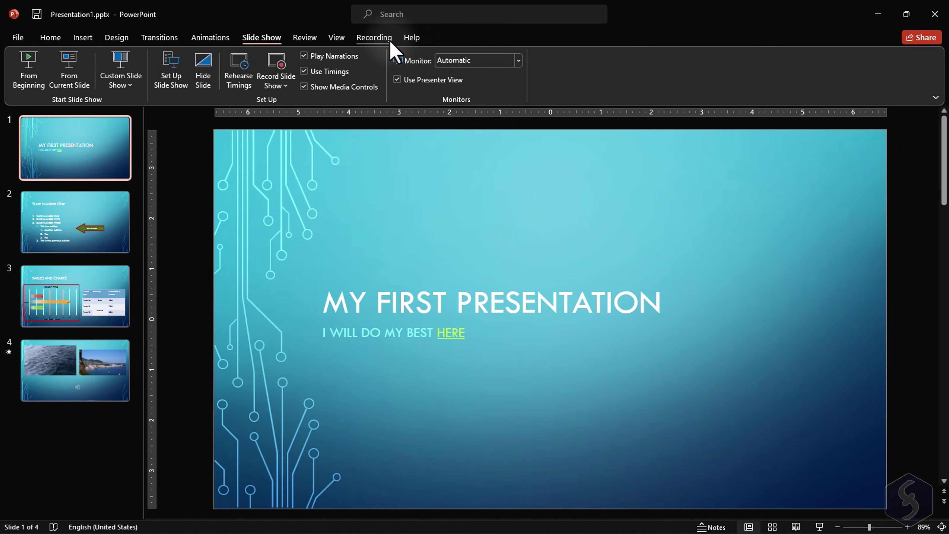
Record the slide show with narration on the title slide, and choose to export the recording to video
click(389, 39)
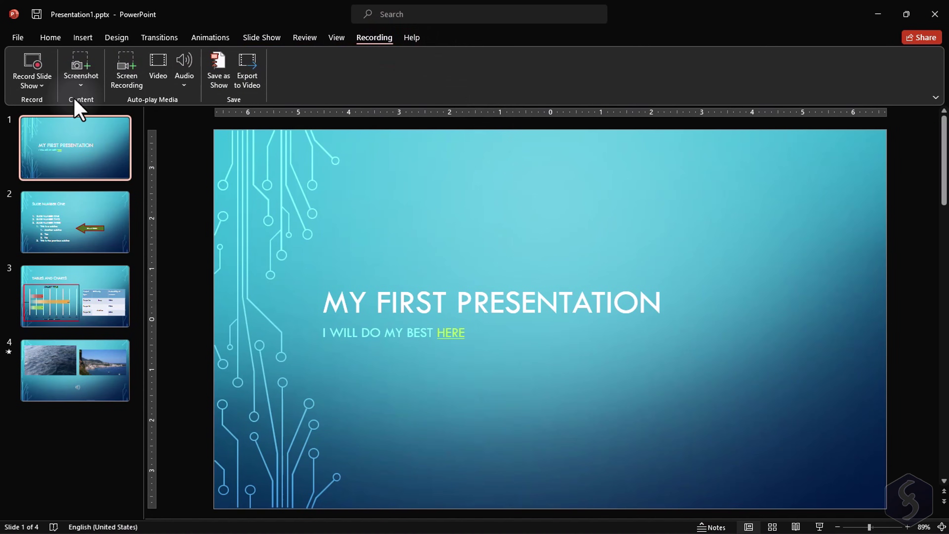
click(28, 85)
click(86, 117)
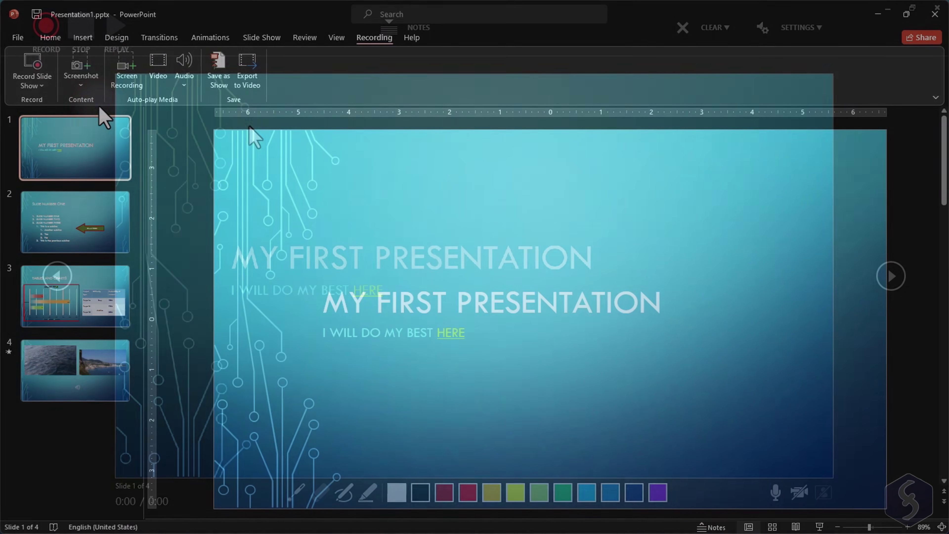
click(46, 26)
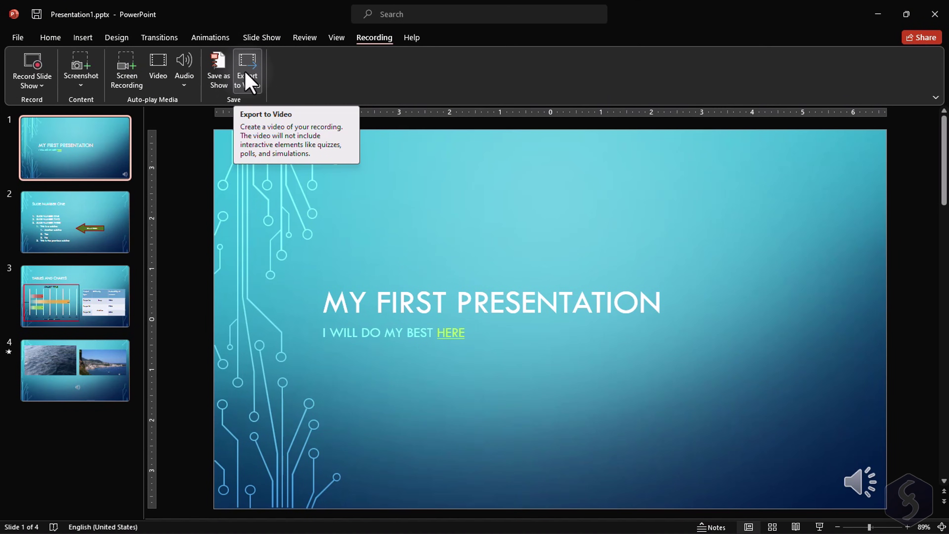
click(246, 80)
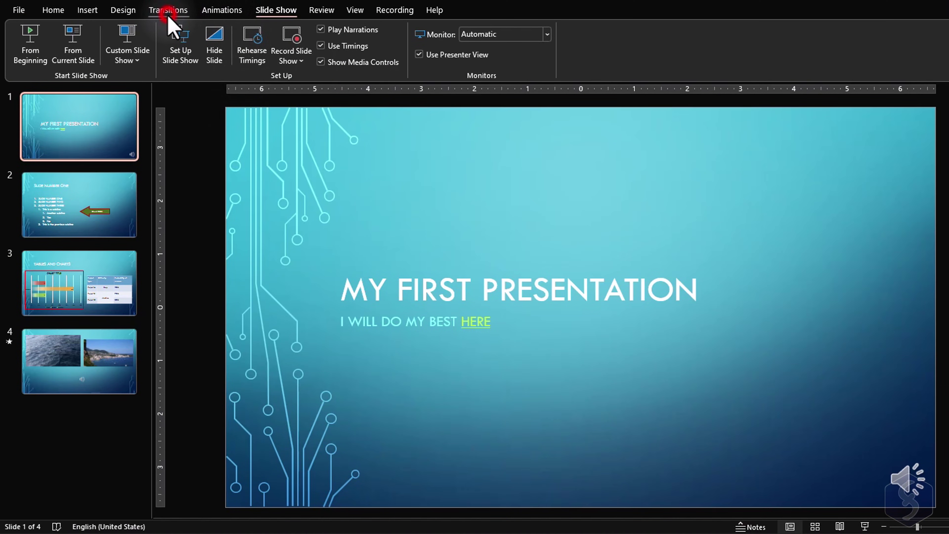
Apply the Morph transition to slide 2 and replace it with the Split transition
click(168, 10)
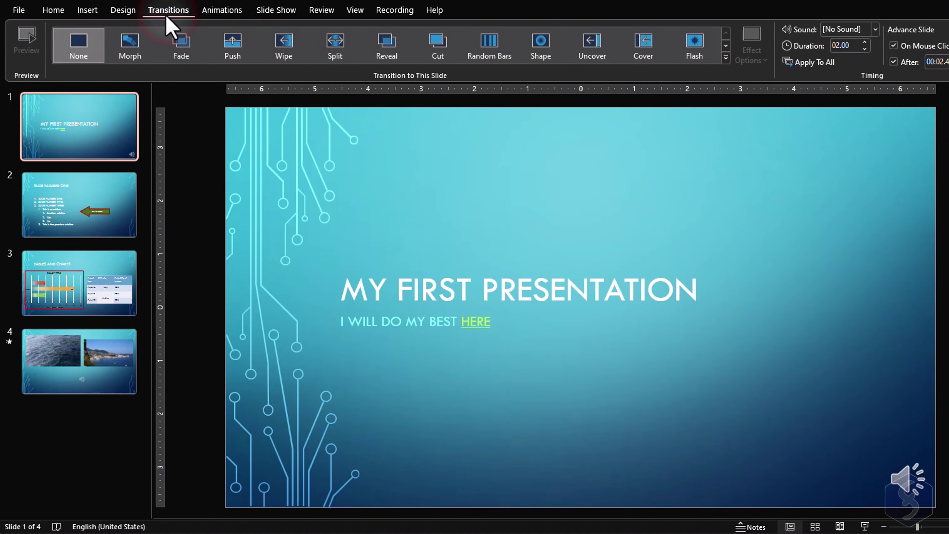
click(224, 10)
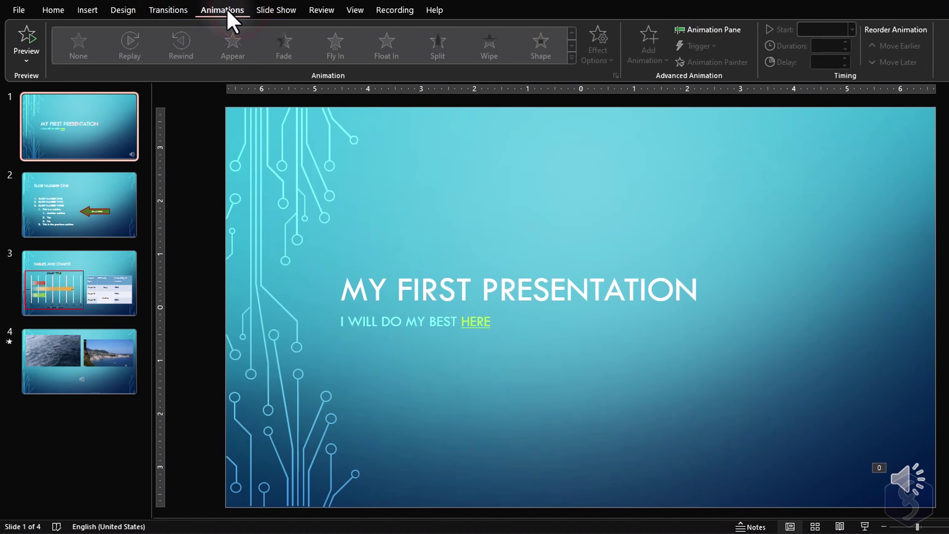
click(170, 10)
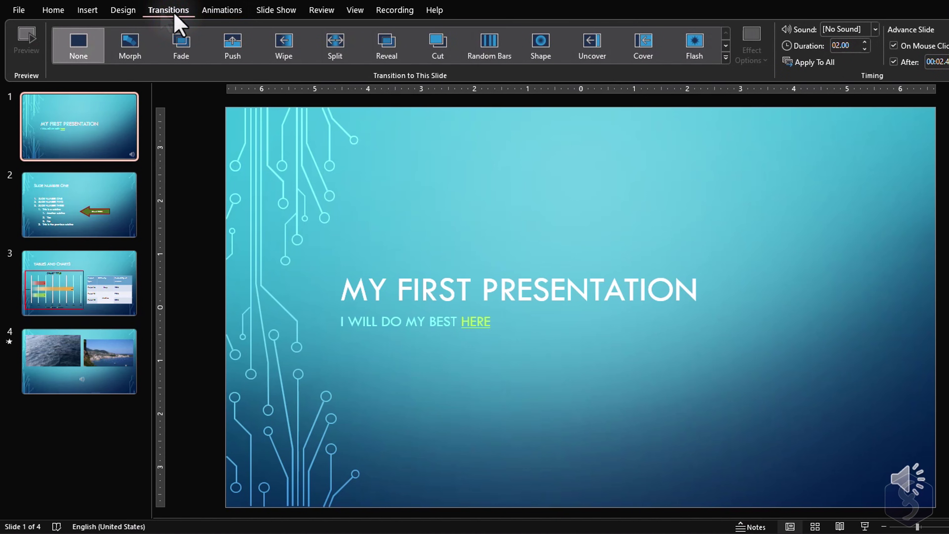
click(106, 178)
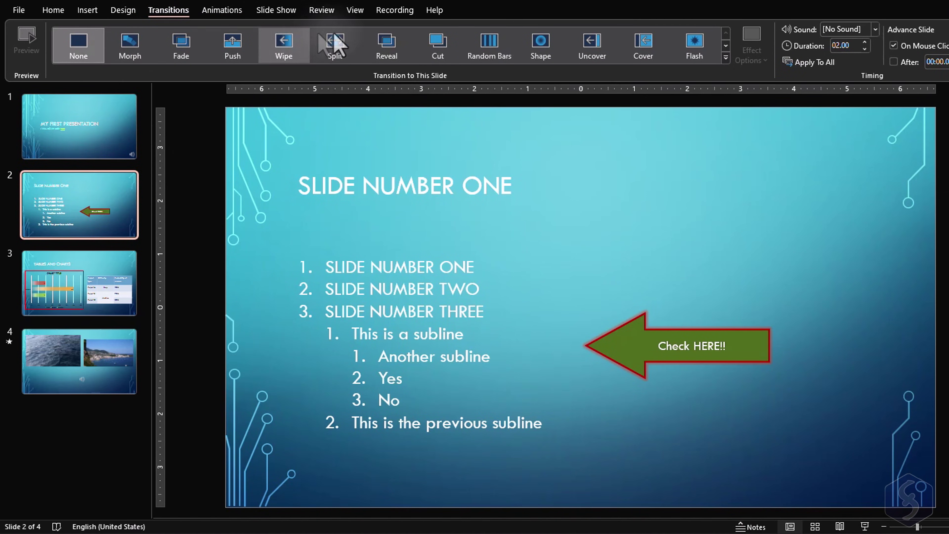
click(146, 46)
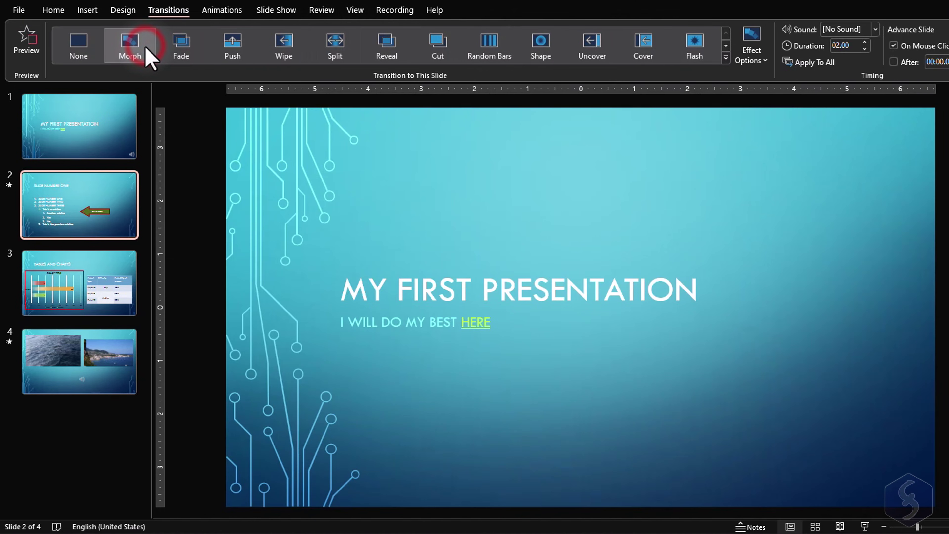
click(330, 51)
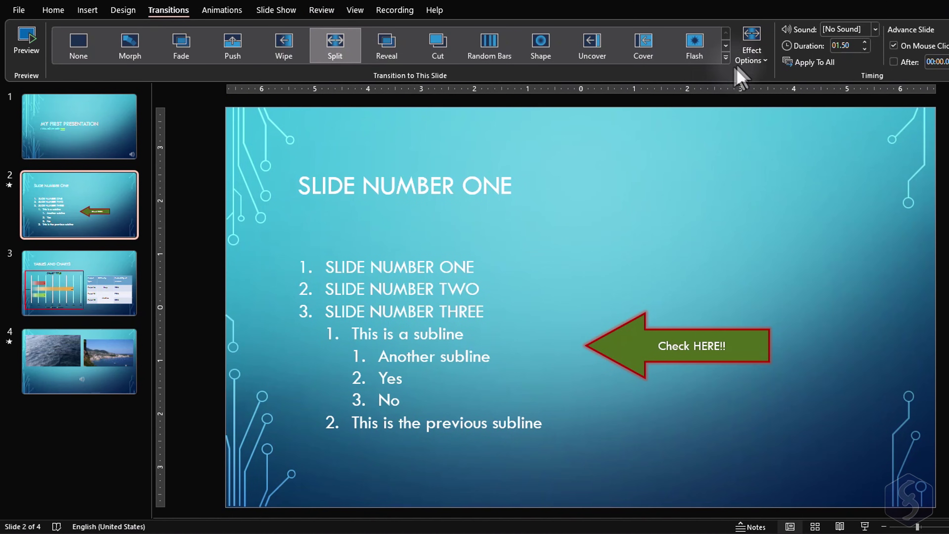
Choose a direction option for slide 2's Split transition, check its sound setting, and preview the transition
click(745, 56)
click(777, 119)
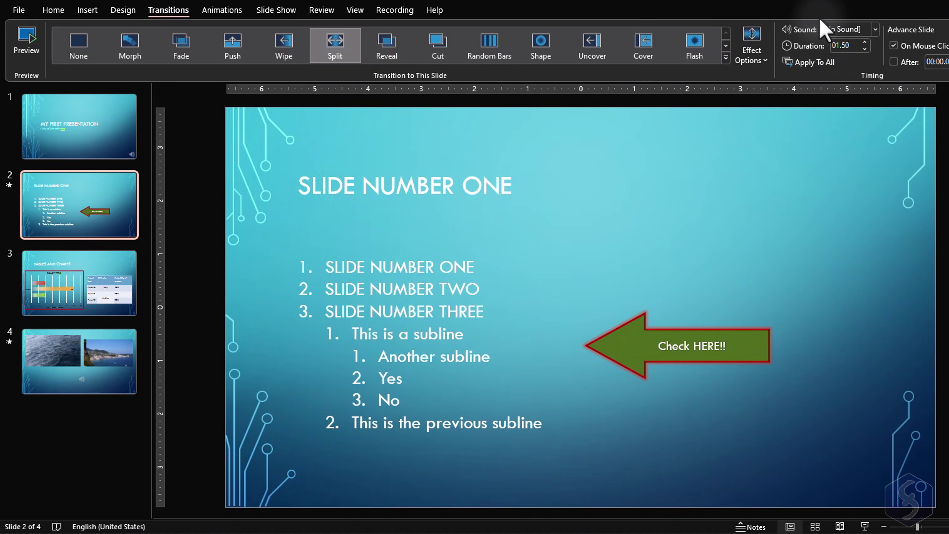
click(853, 30)
click(849, 42)
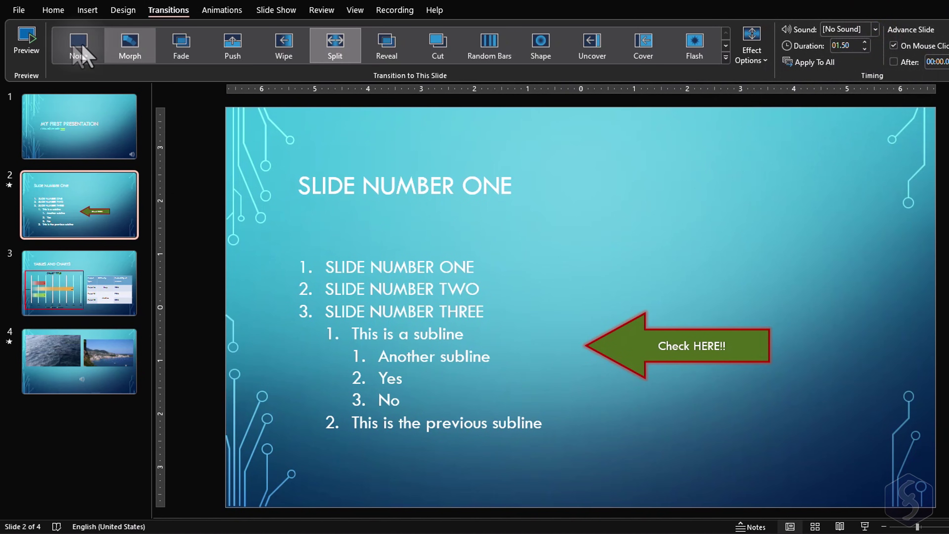
click(35, 53)
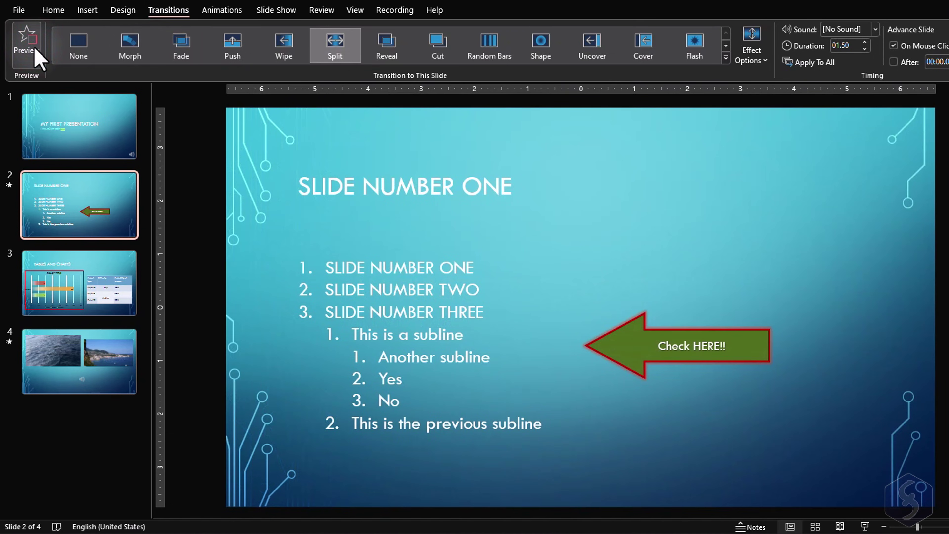
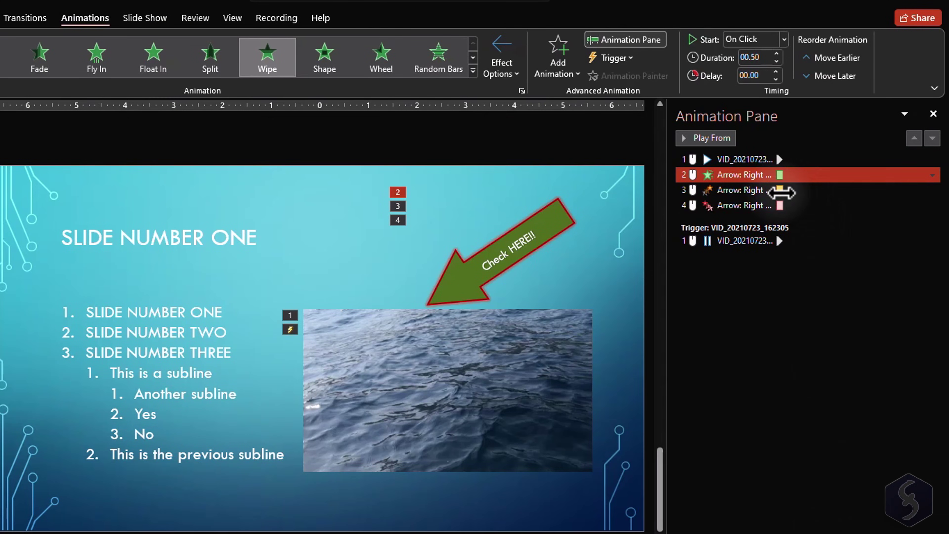
Delay the arrow's emphasis animation on the timeline and play the animations from the arrow's entrance
mouse_move(796, 191)
mouse_down()
mouse_move(844, 193)
mouse_move(796, 186)
mouse_up()
click(804, 174)
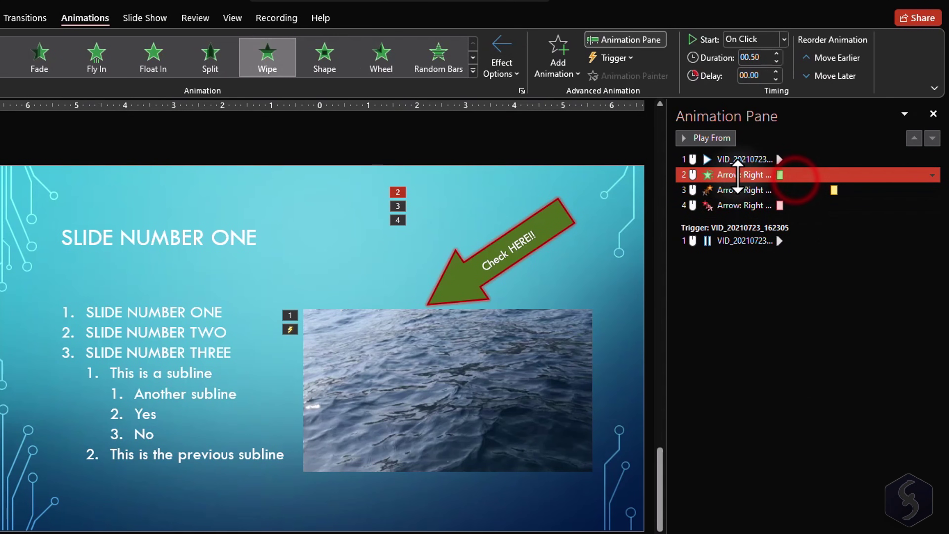
click(708, 138)
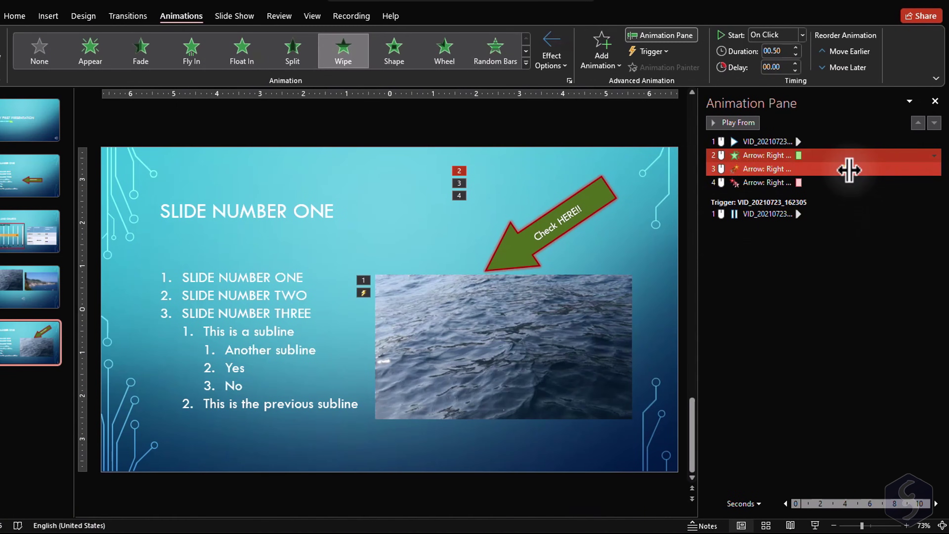
Lengthen the arrow's emphasis and exit animations on the timeline, start the emphasis sooner, and replay from the arrow's entrance
click(831, 191)
drag(844, 170, 818, 171)
click(766, 155)
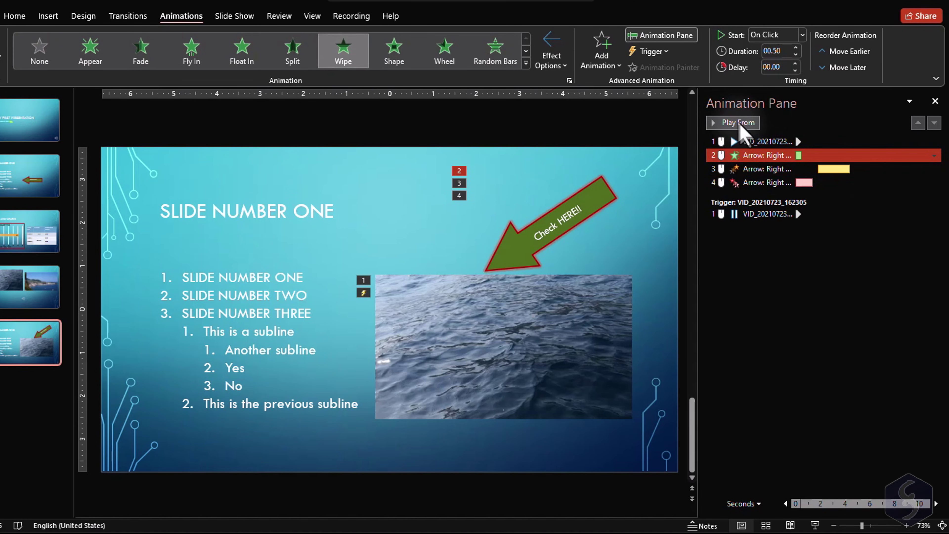
click(733, 122)
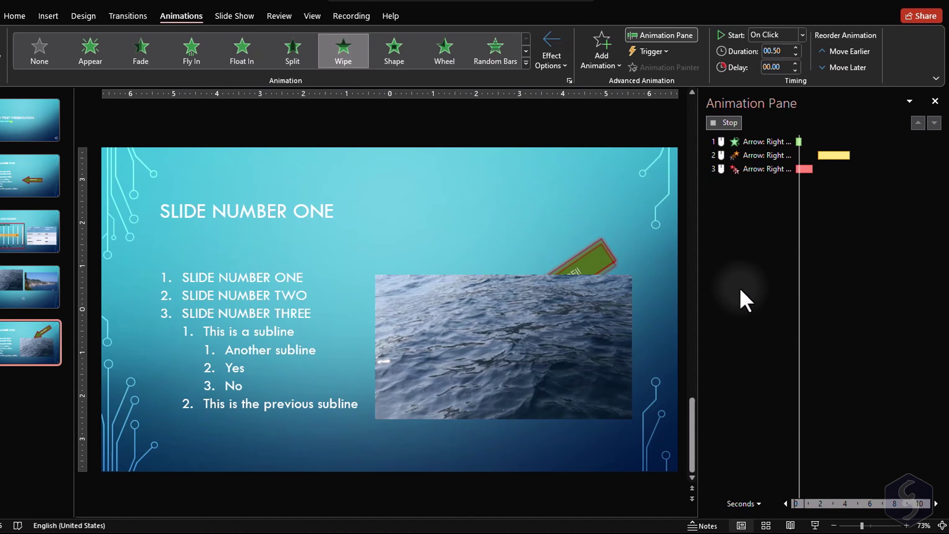
Move the title's Split animation ahead of the arrow's entrance in the animation order and play the sequence from it
click(758, 195)
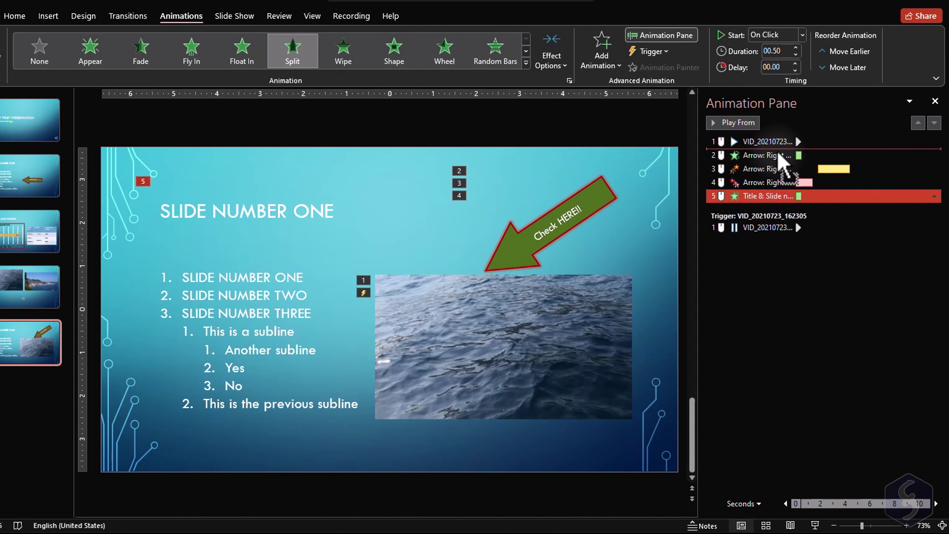
drag(779, 159, 779, 152)
click(742, 124)
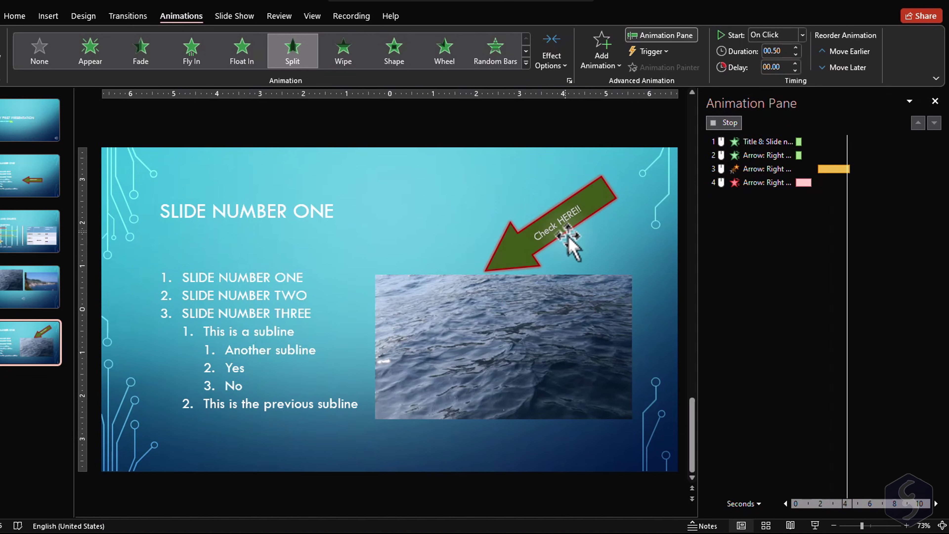
click(768, 183)
click(405, 56)
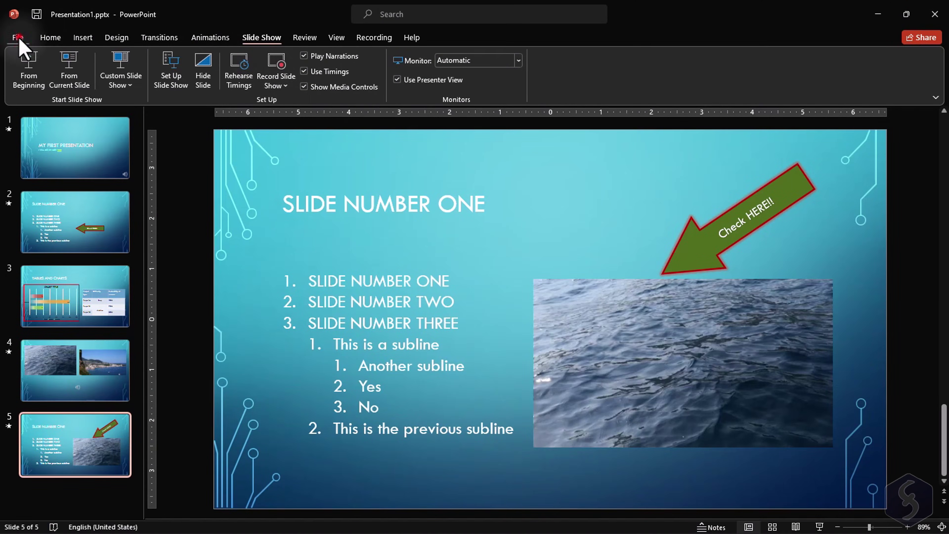
Set up saving the presentation to the Desktop as PowerPoint Presentation (*.pptx), and advance the slide show past the title slide
click(17, 37)
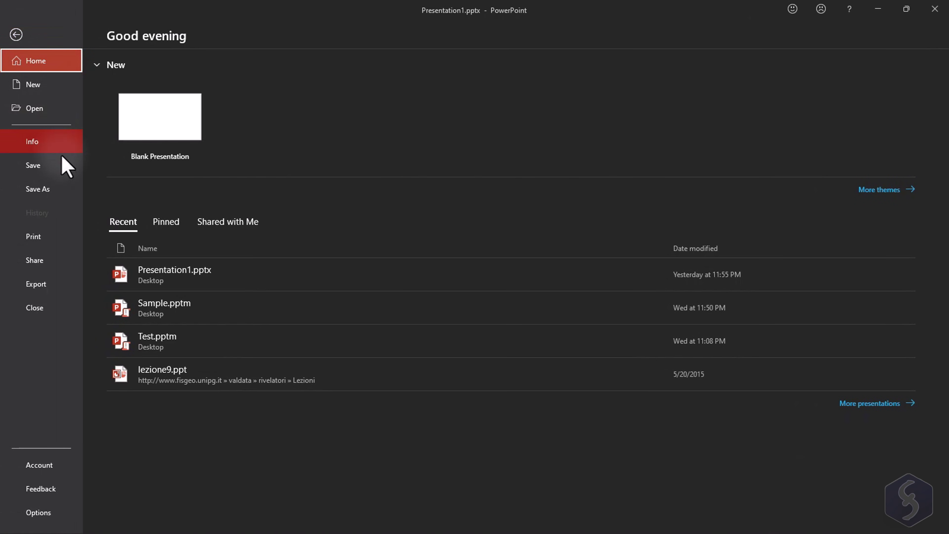
click(56, 189)
click(150, 233)
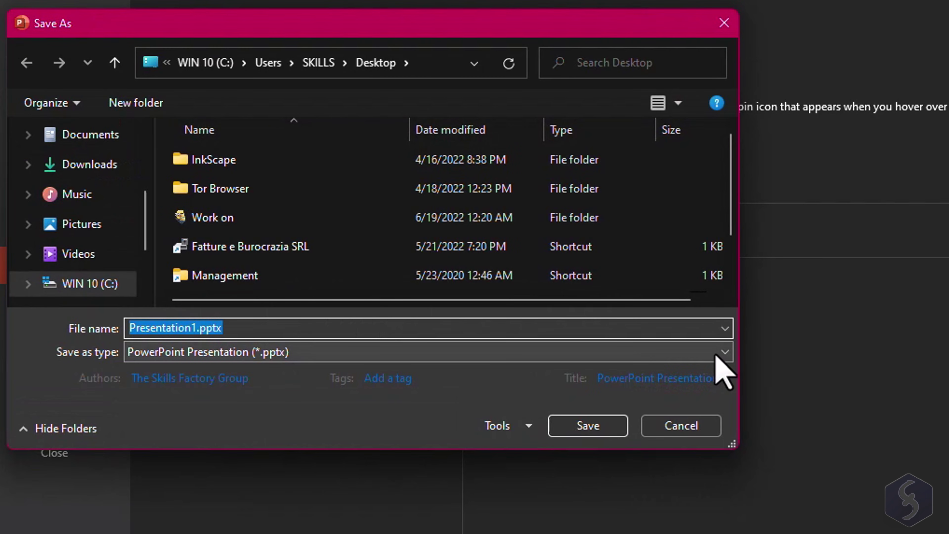
click(721, 353)
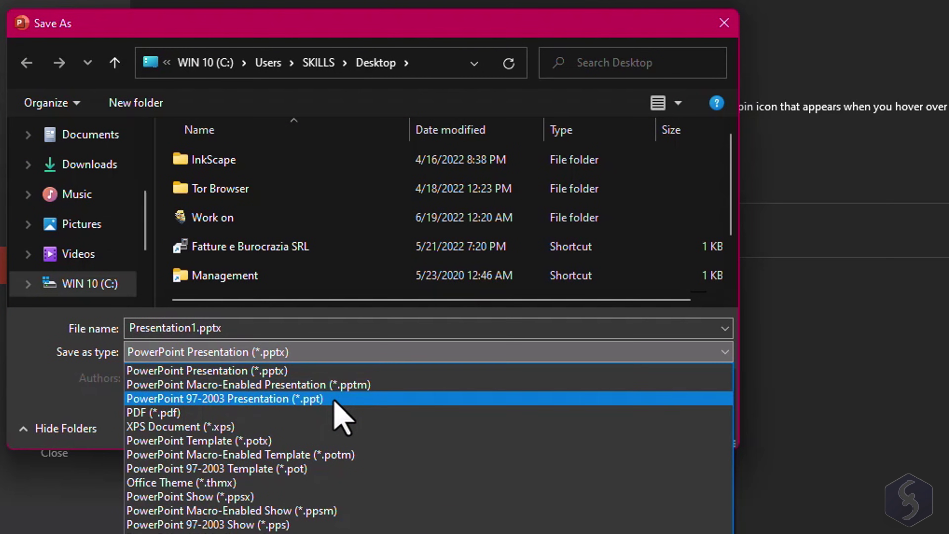
click(354, 372)
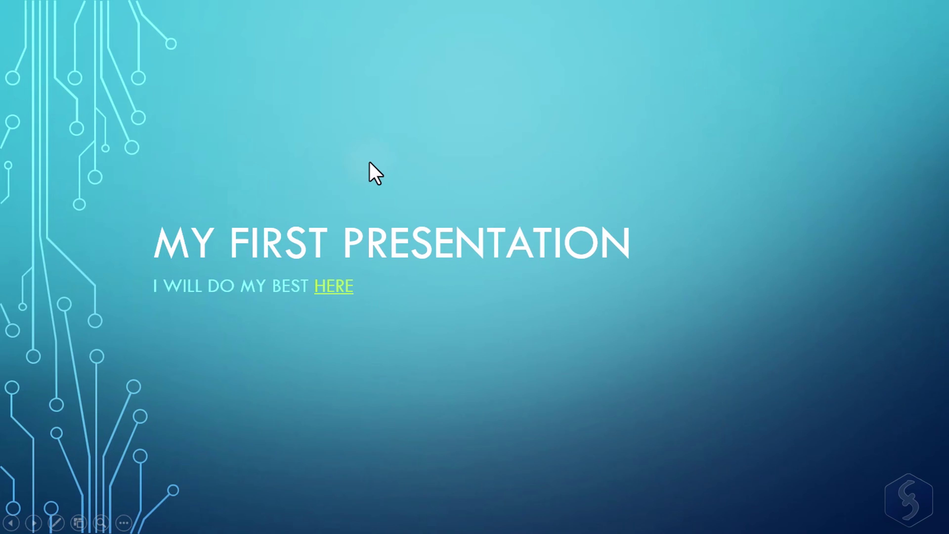
click(370, 162)
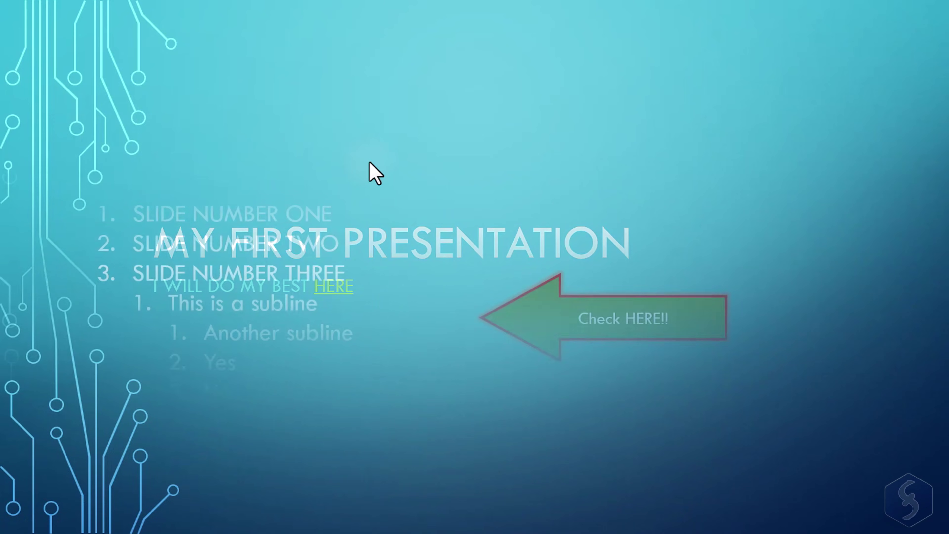
Save the presentation to the Desktop as Presentation1.pdf in PDF (*.pdf) format
click(712, 356)
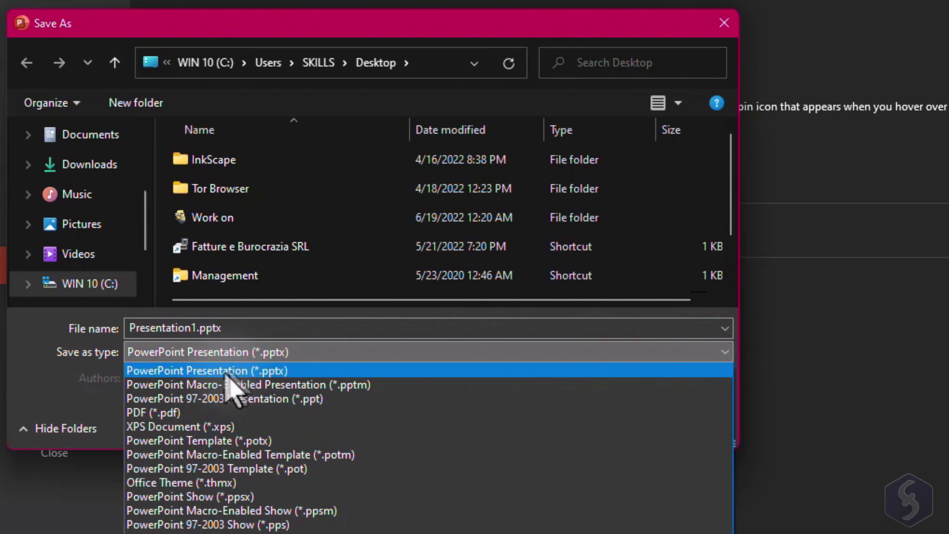
click(183, 413)
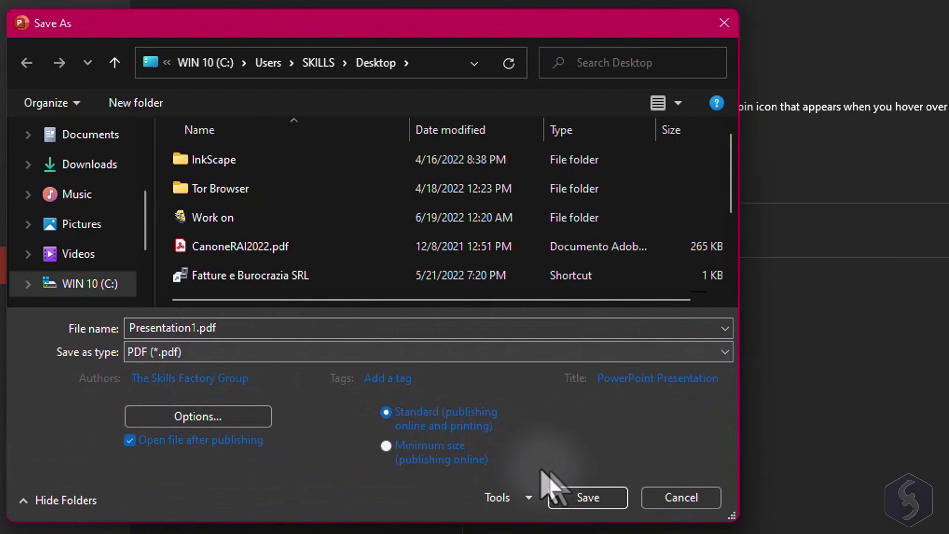
click(592, 501)
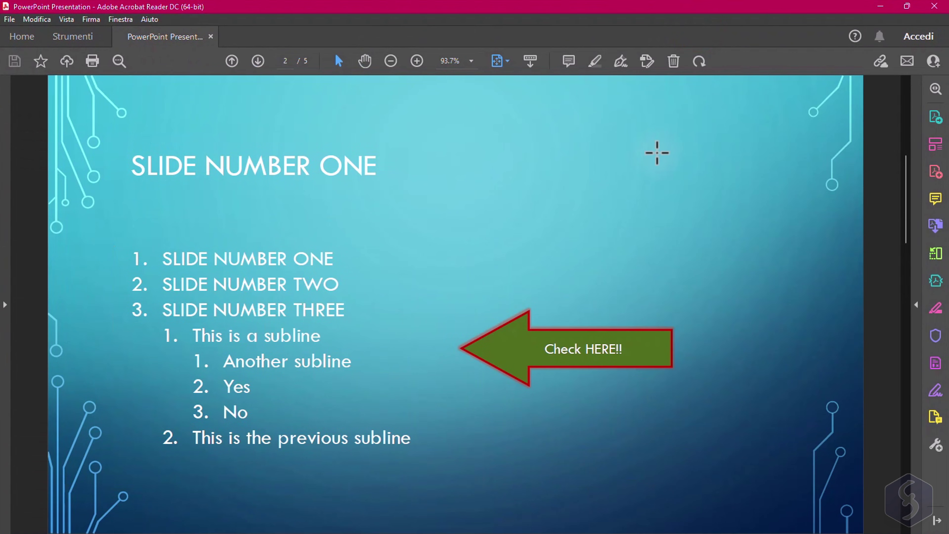
Look through the pages of the exported PDF in Acrobat Reader, and switch back to PowerPoint to show the title slide
scroll(657, 153, down, 2)
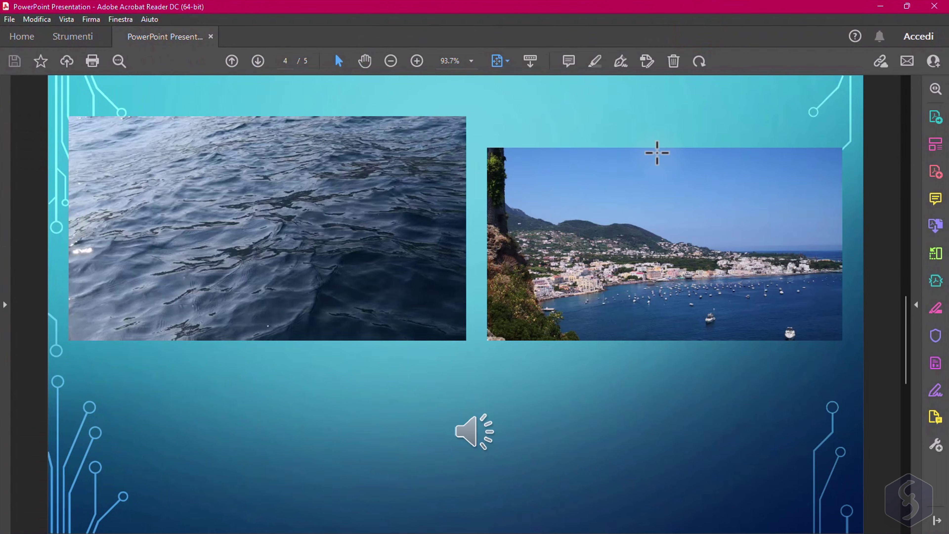
scroll(405, 190, down, 1)
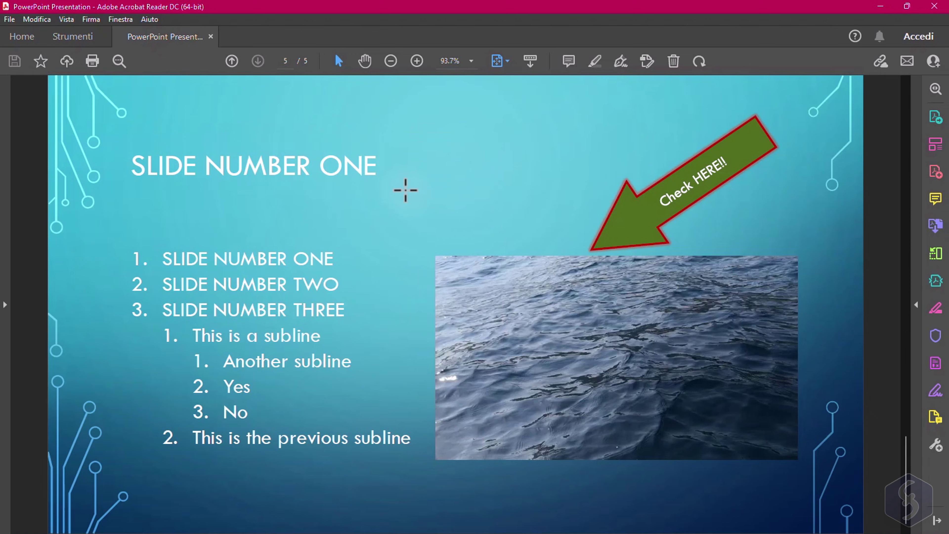
scroll(405, 190, up, 1)
scroll(405, 190, down, 1)
scroll(405, 190, up, 2)
scroll(405, 190, down, 2)
scroll(405, 190, up, 4)
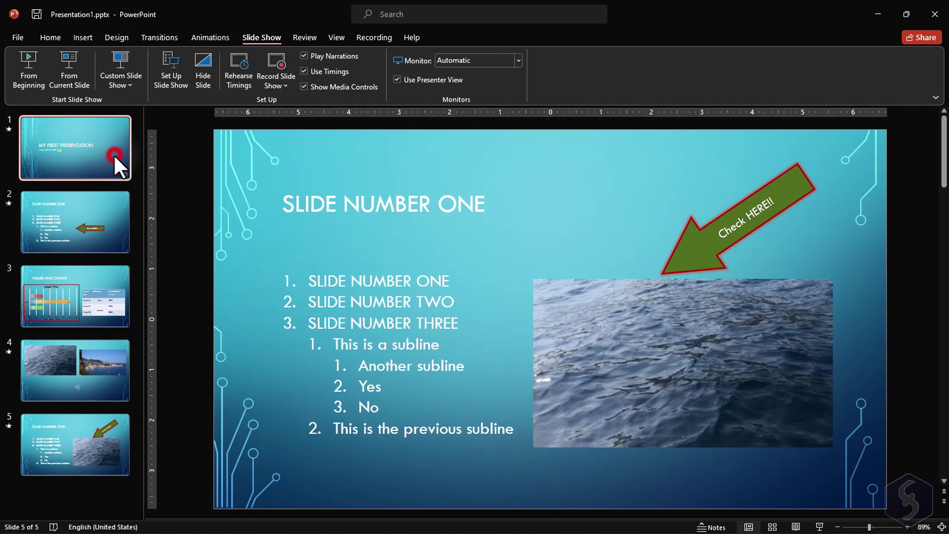
click(116, 161)
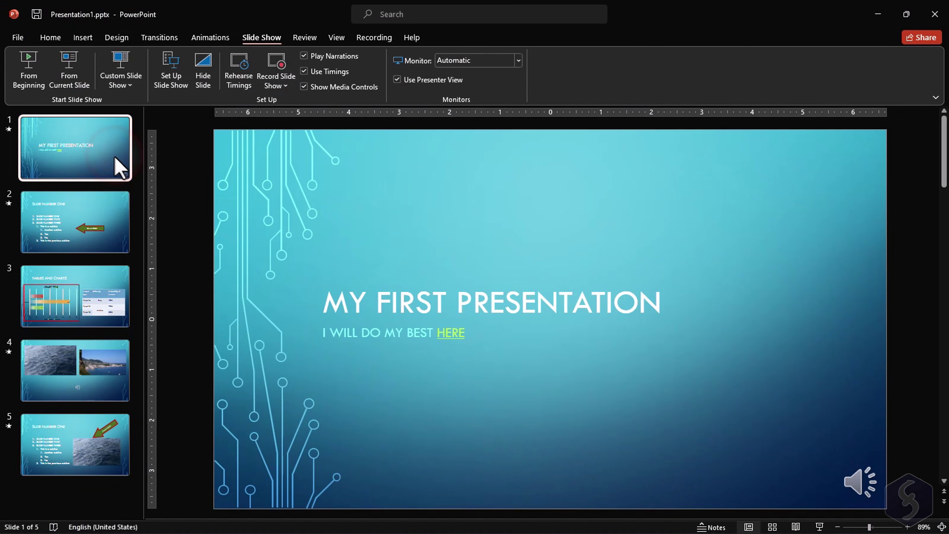